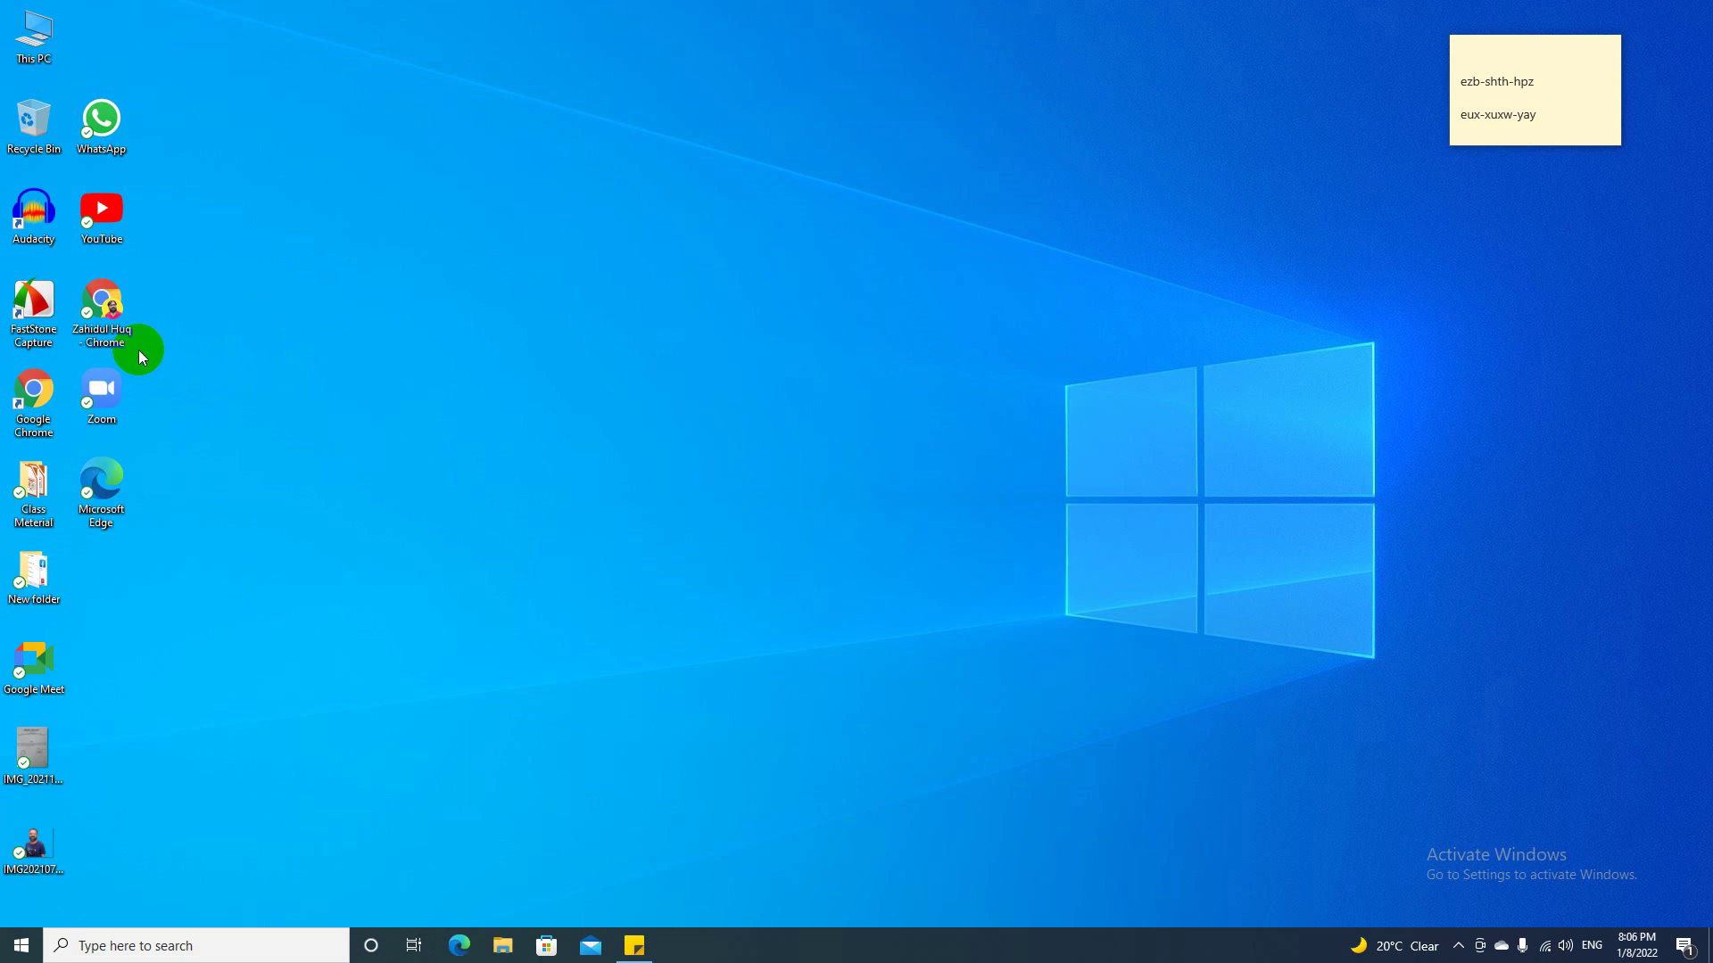
Step: Open Google Classroom from the Google apps list in the Chrome browser
double_click(138, 351)
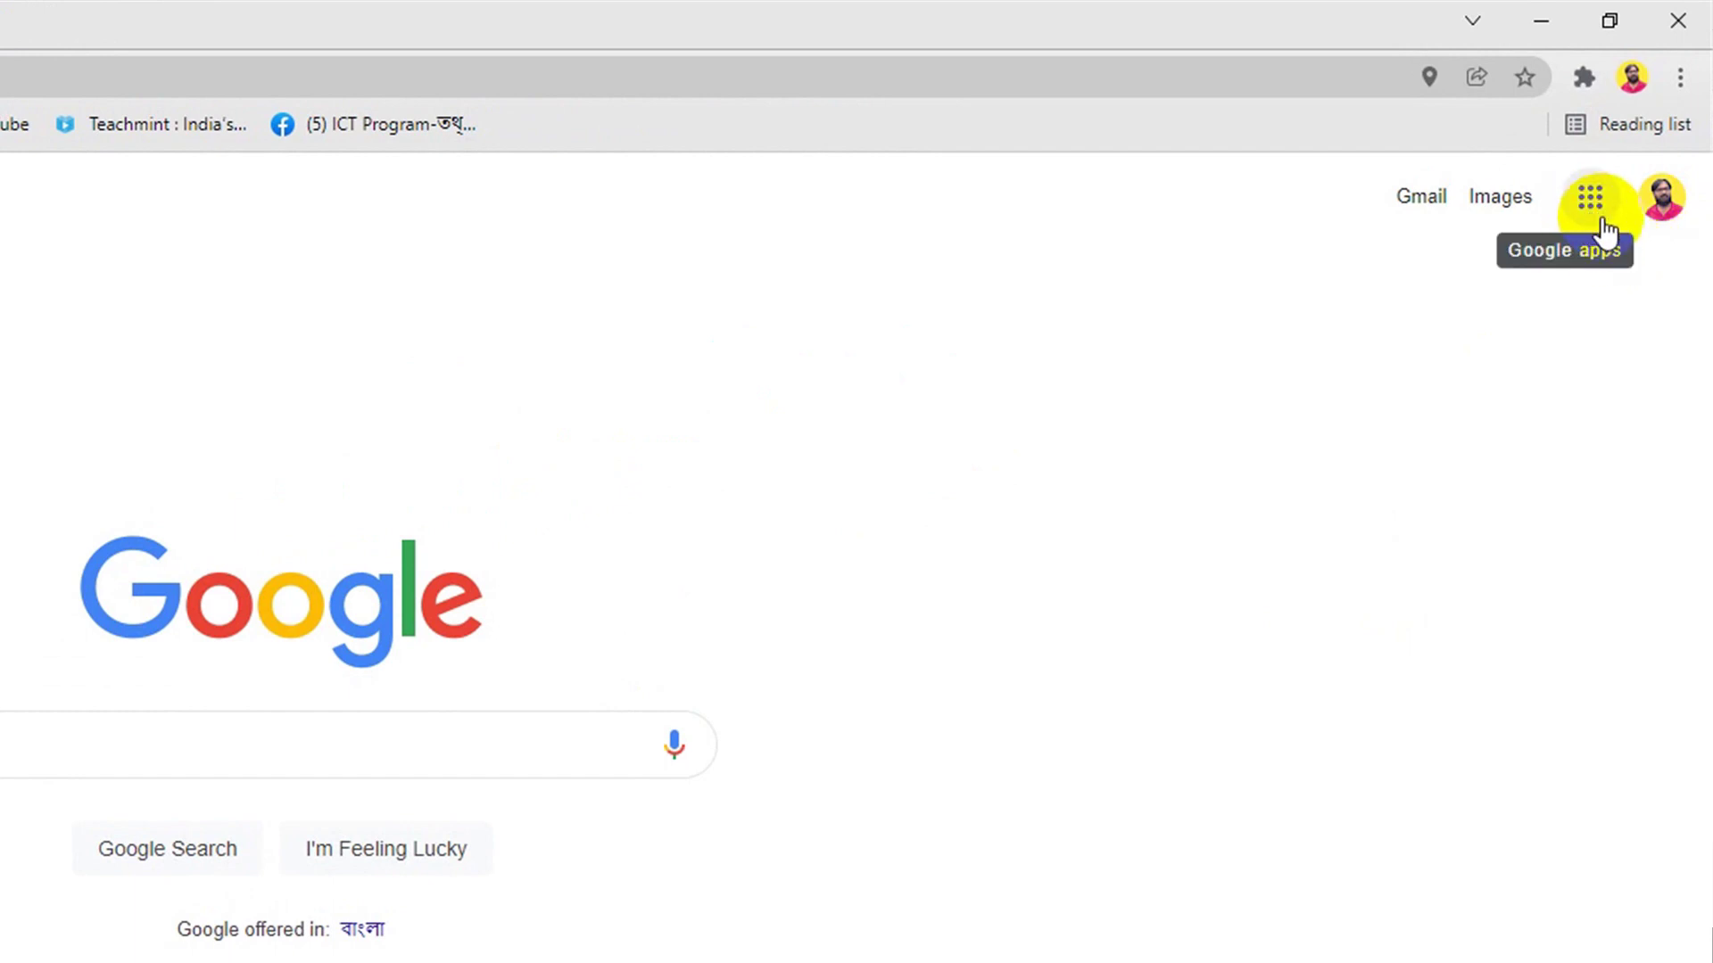
click(1591, 198)
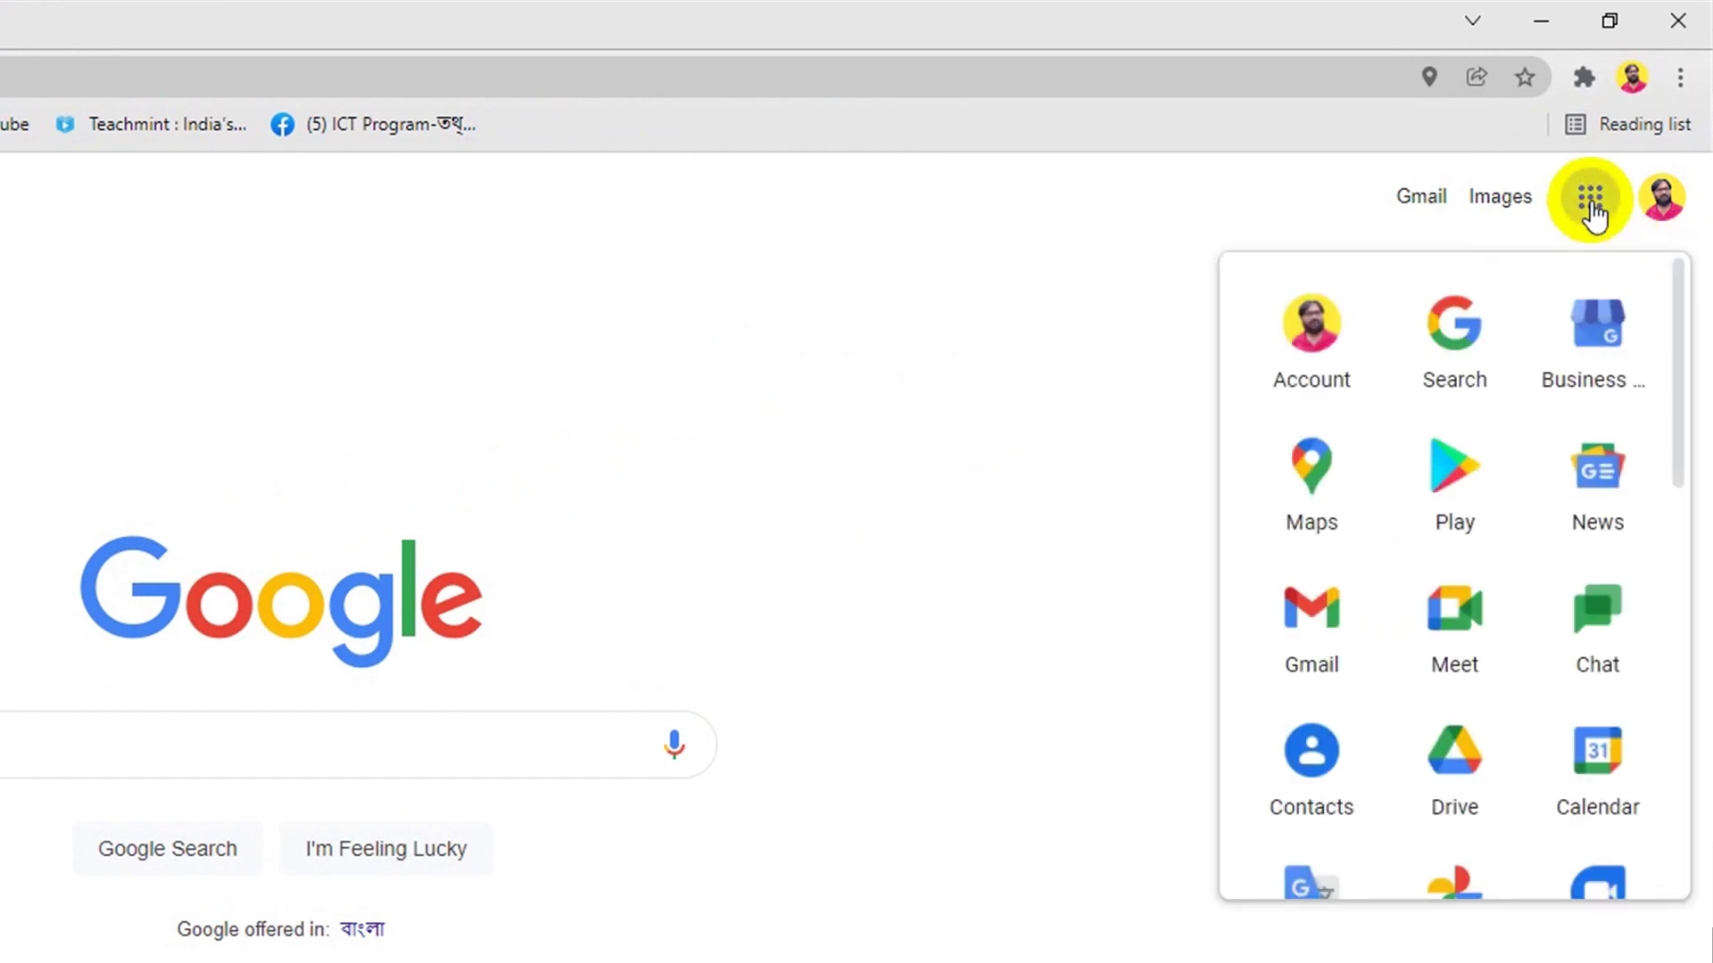
scroll(1464, 392, down, 3)
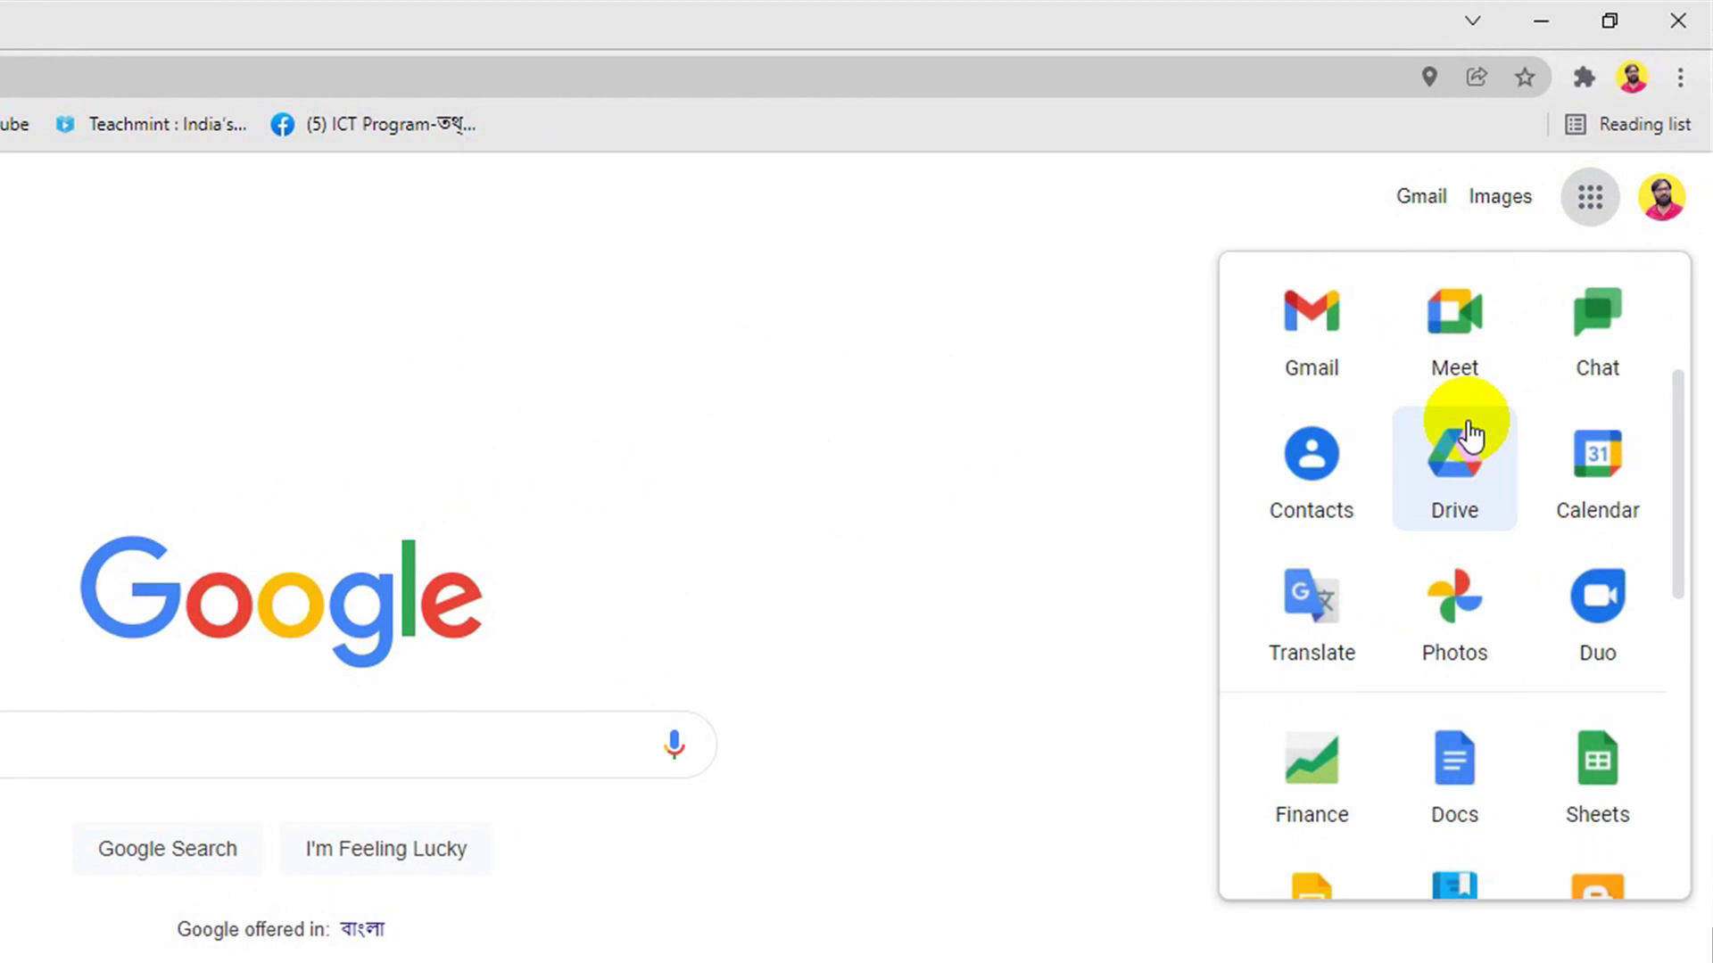
scroll(1467, 434, down, 5)
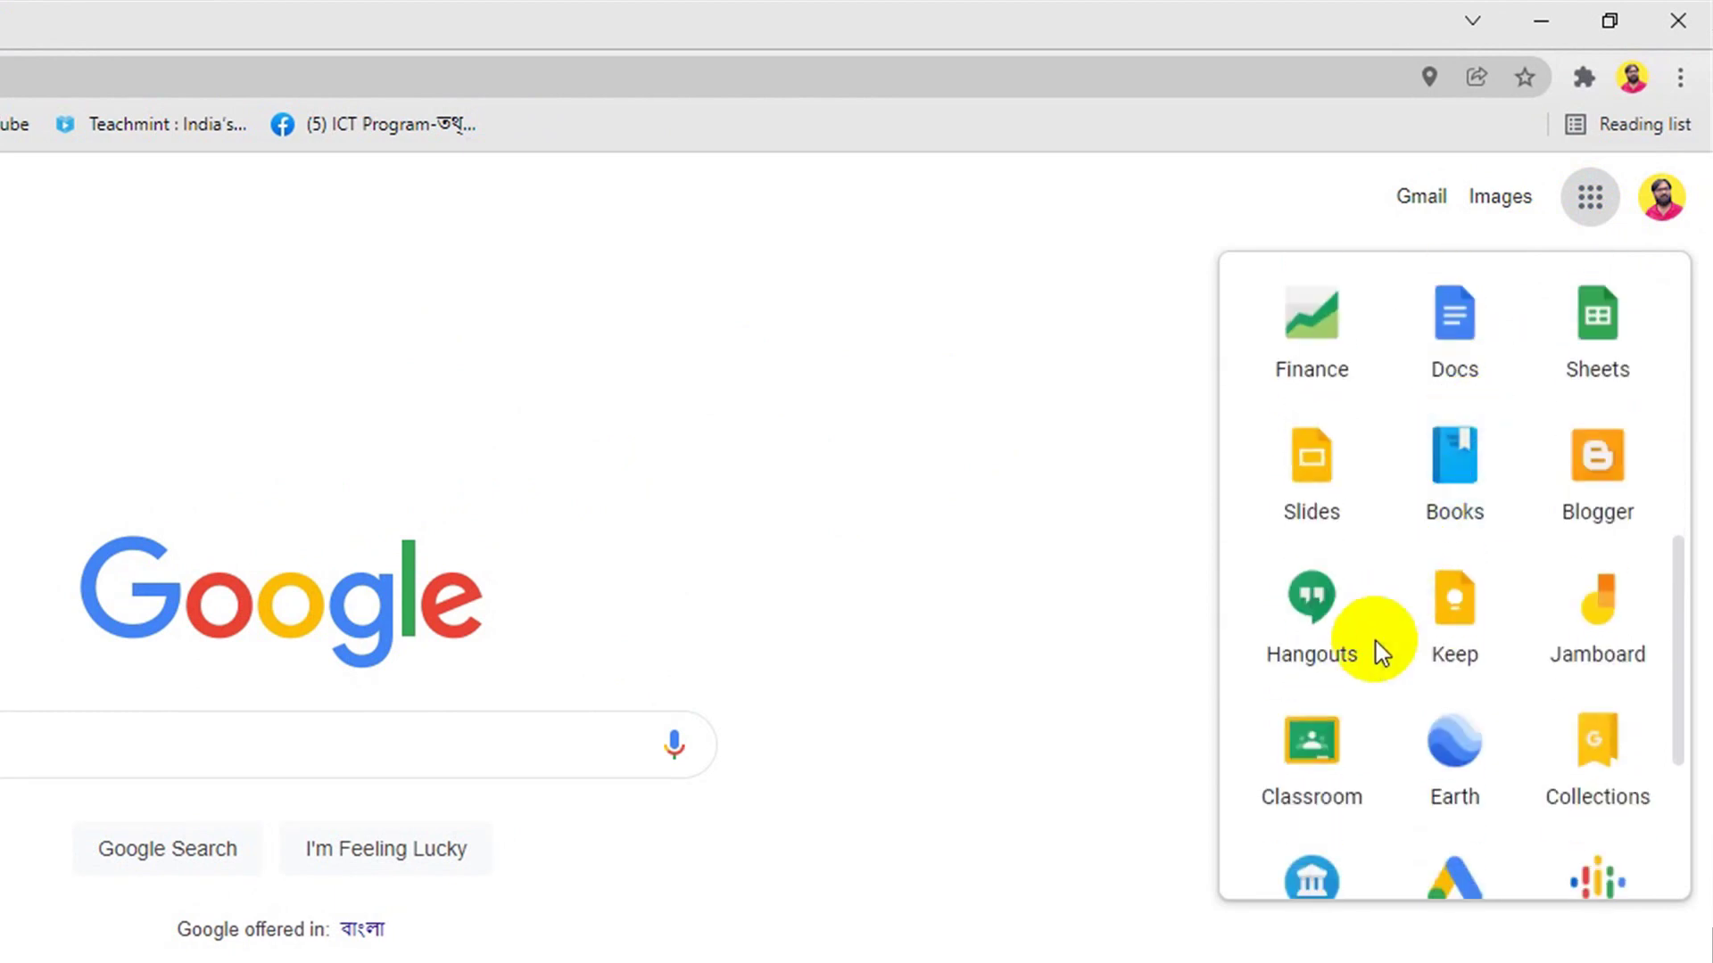
click(1293, 749)
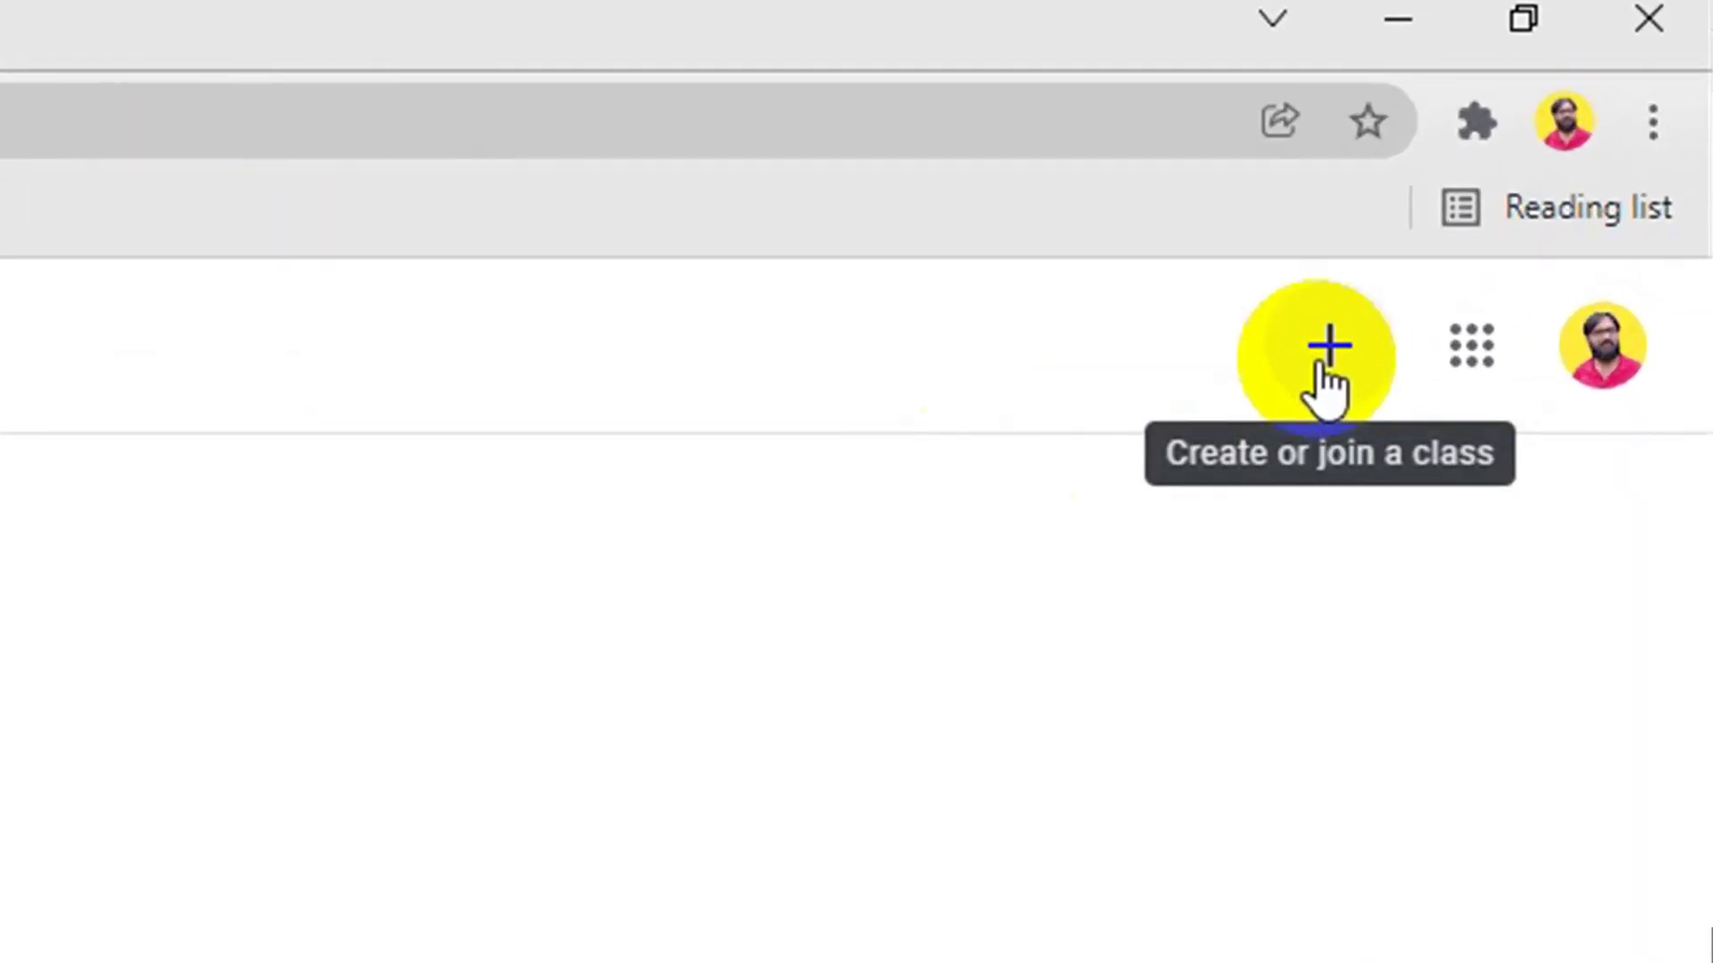
Step: Start creating a new class and accept the notice about not using Classroom at a school with students
click(1324, 362)
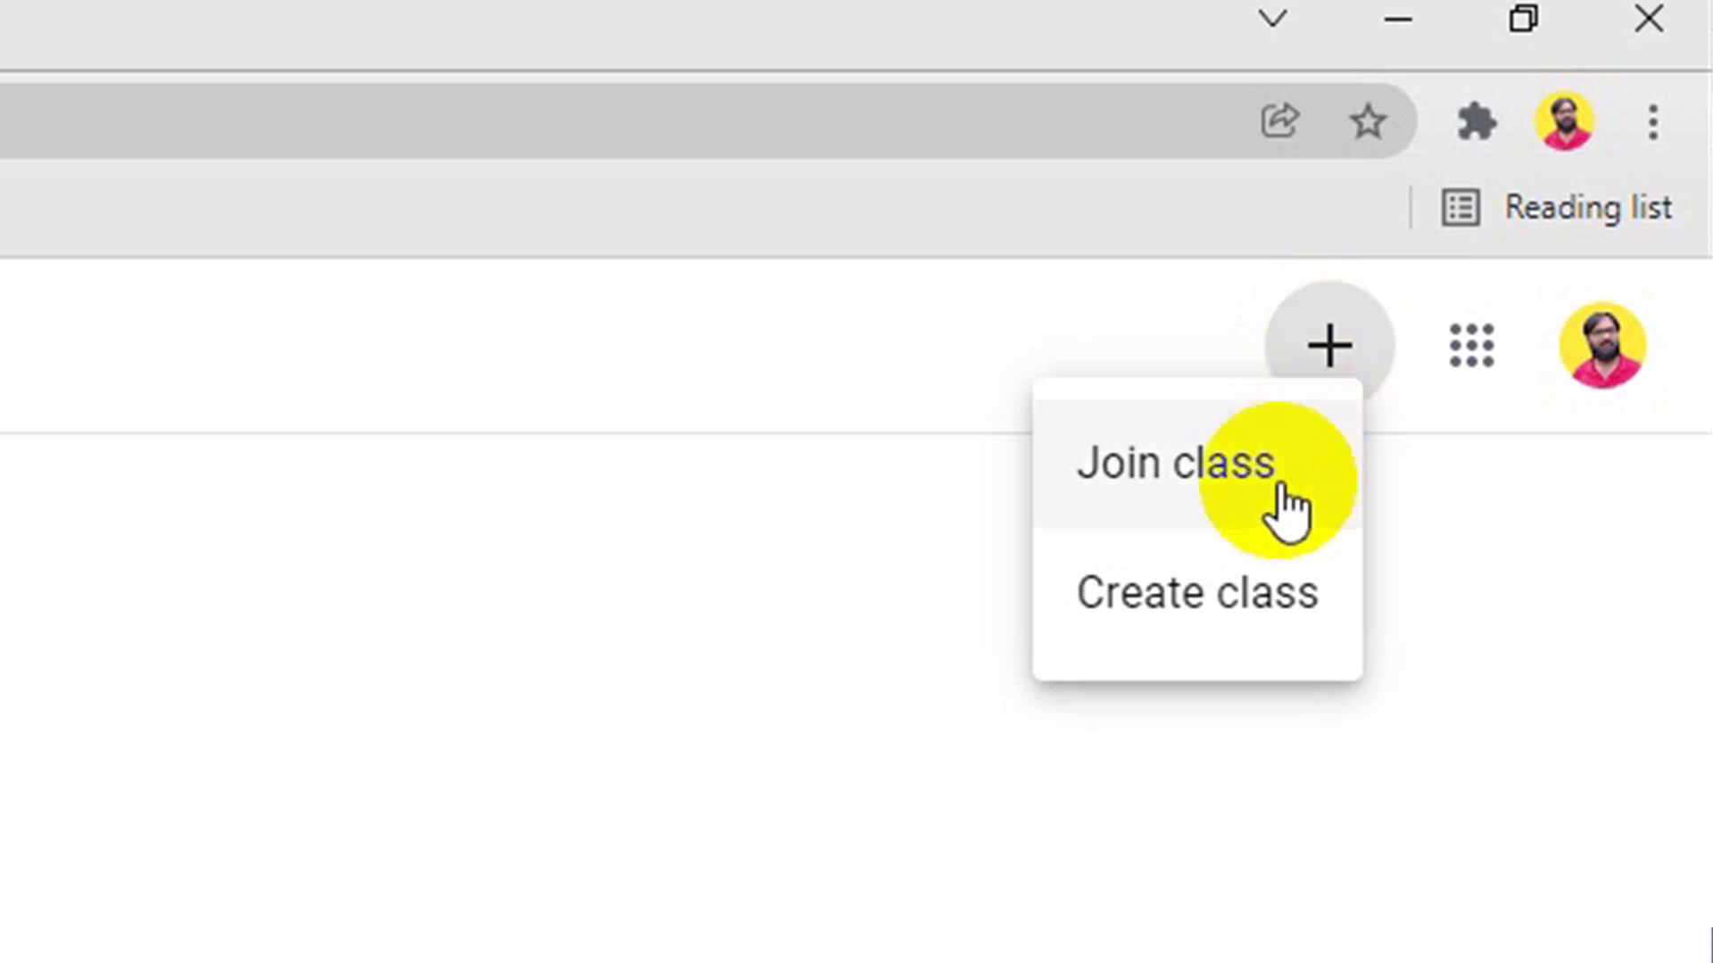
click(1247, 596)
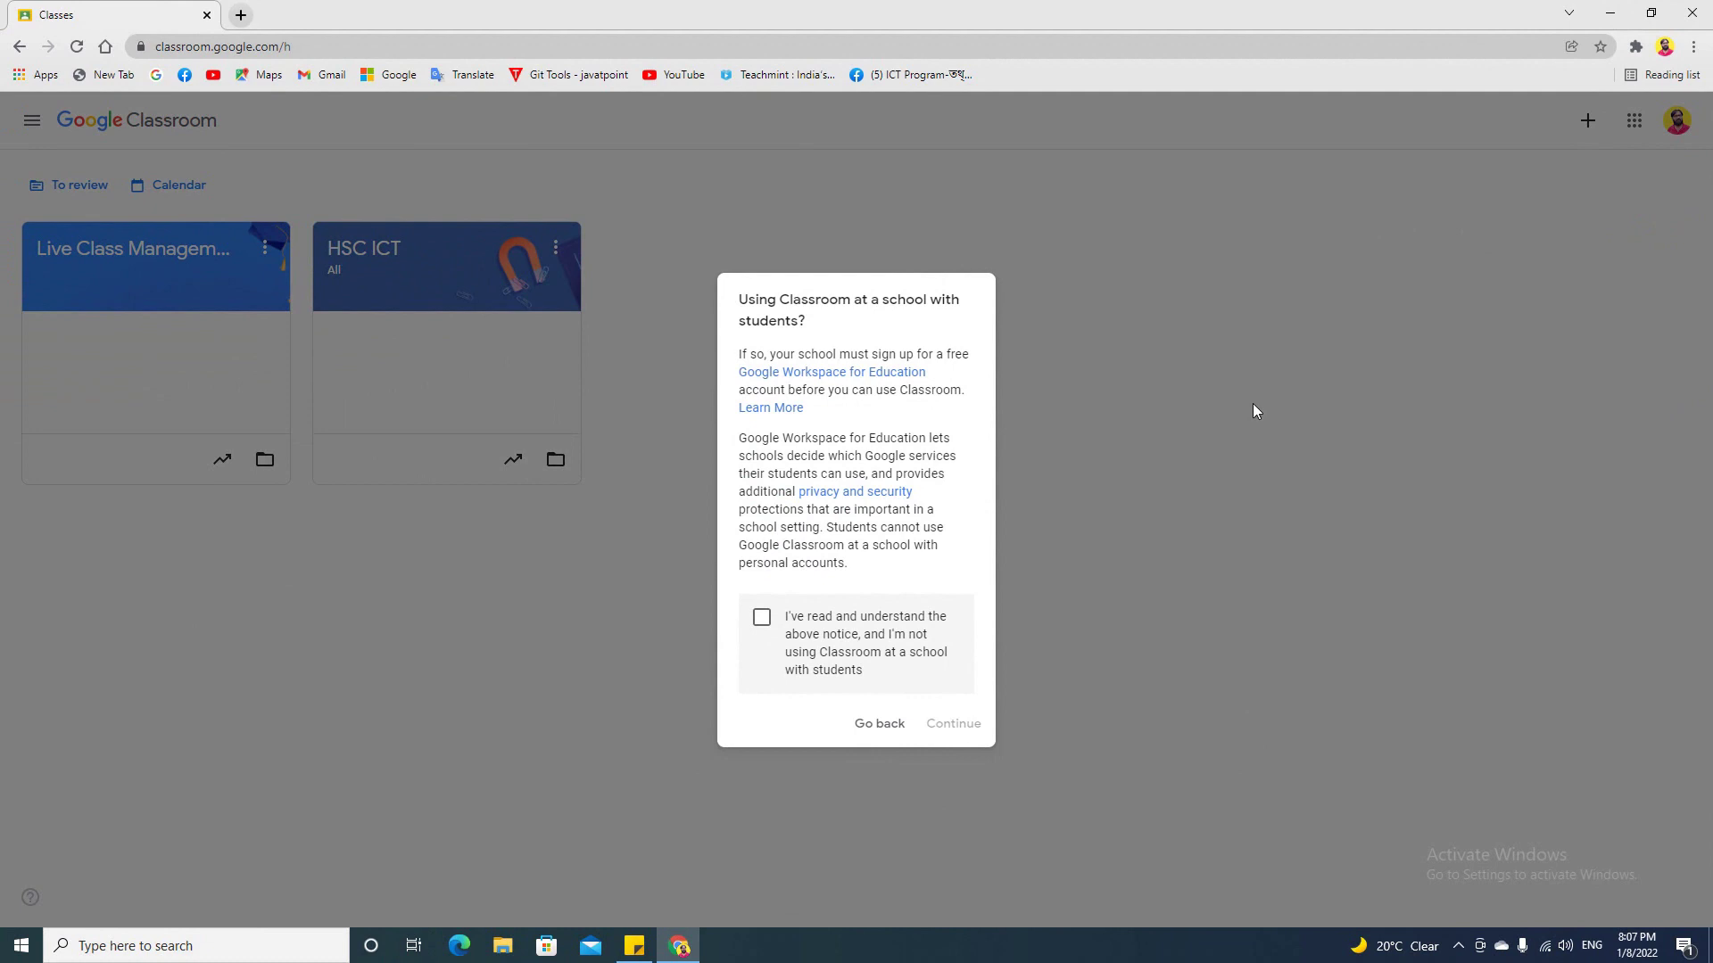
click(761, 617)
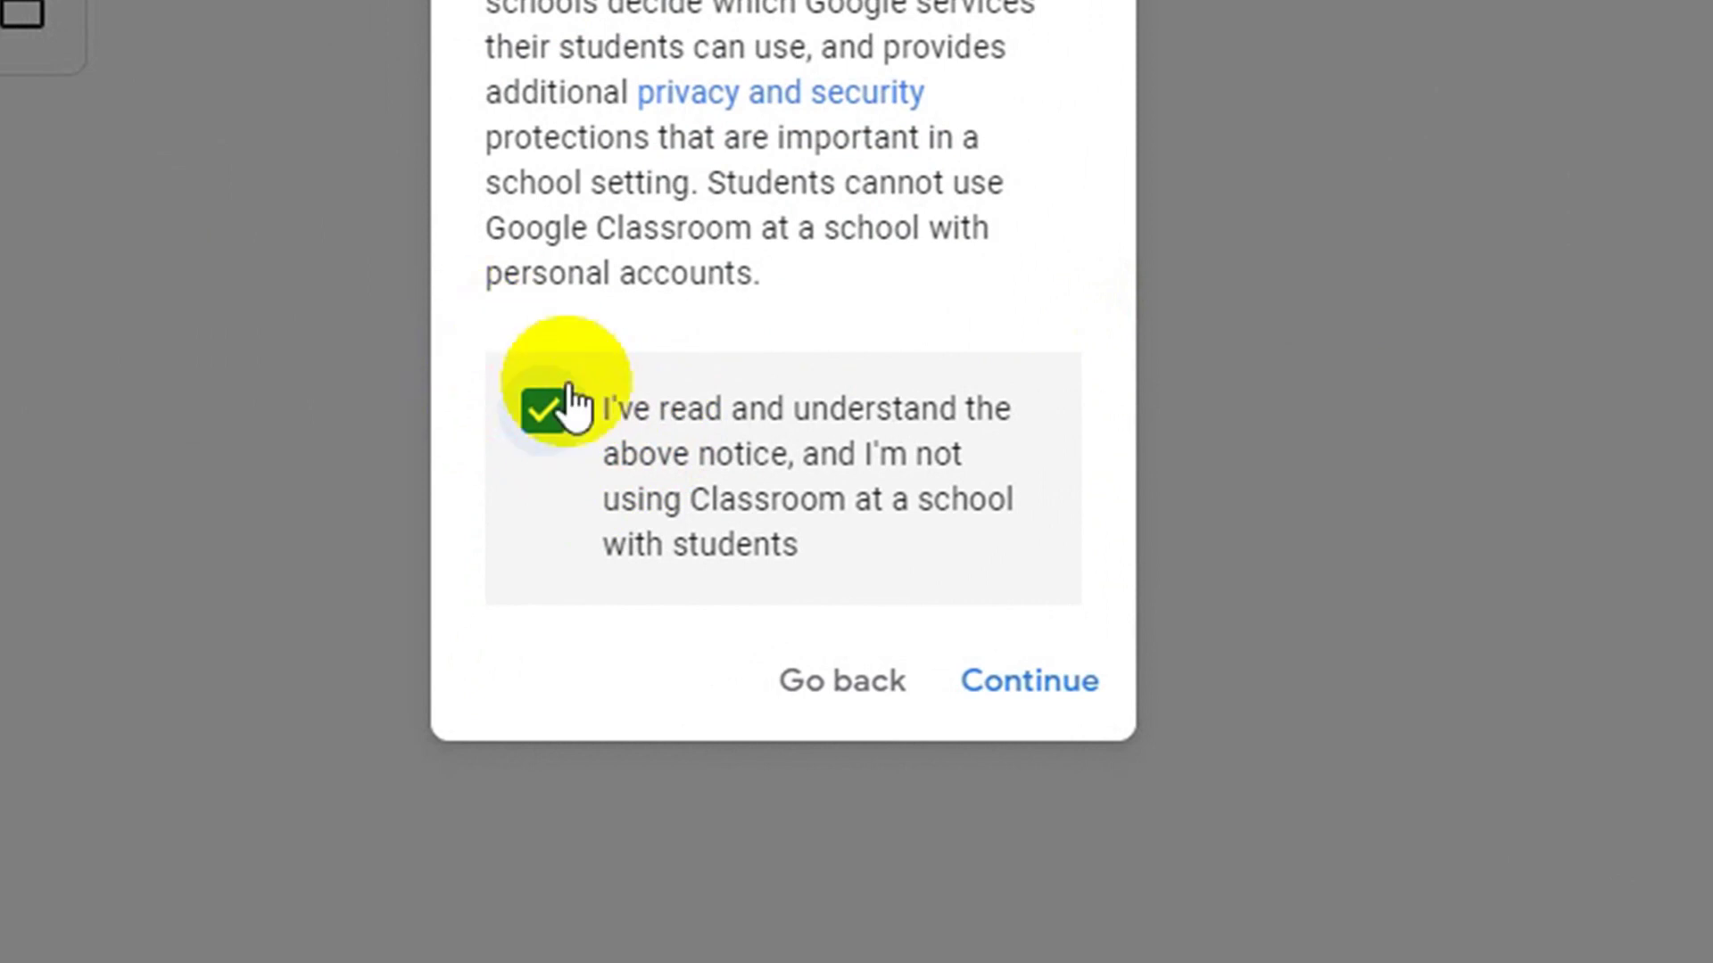
click(1029, 681)
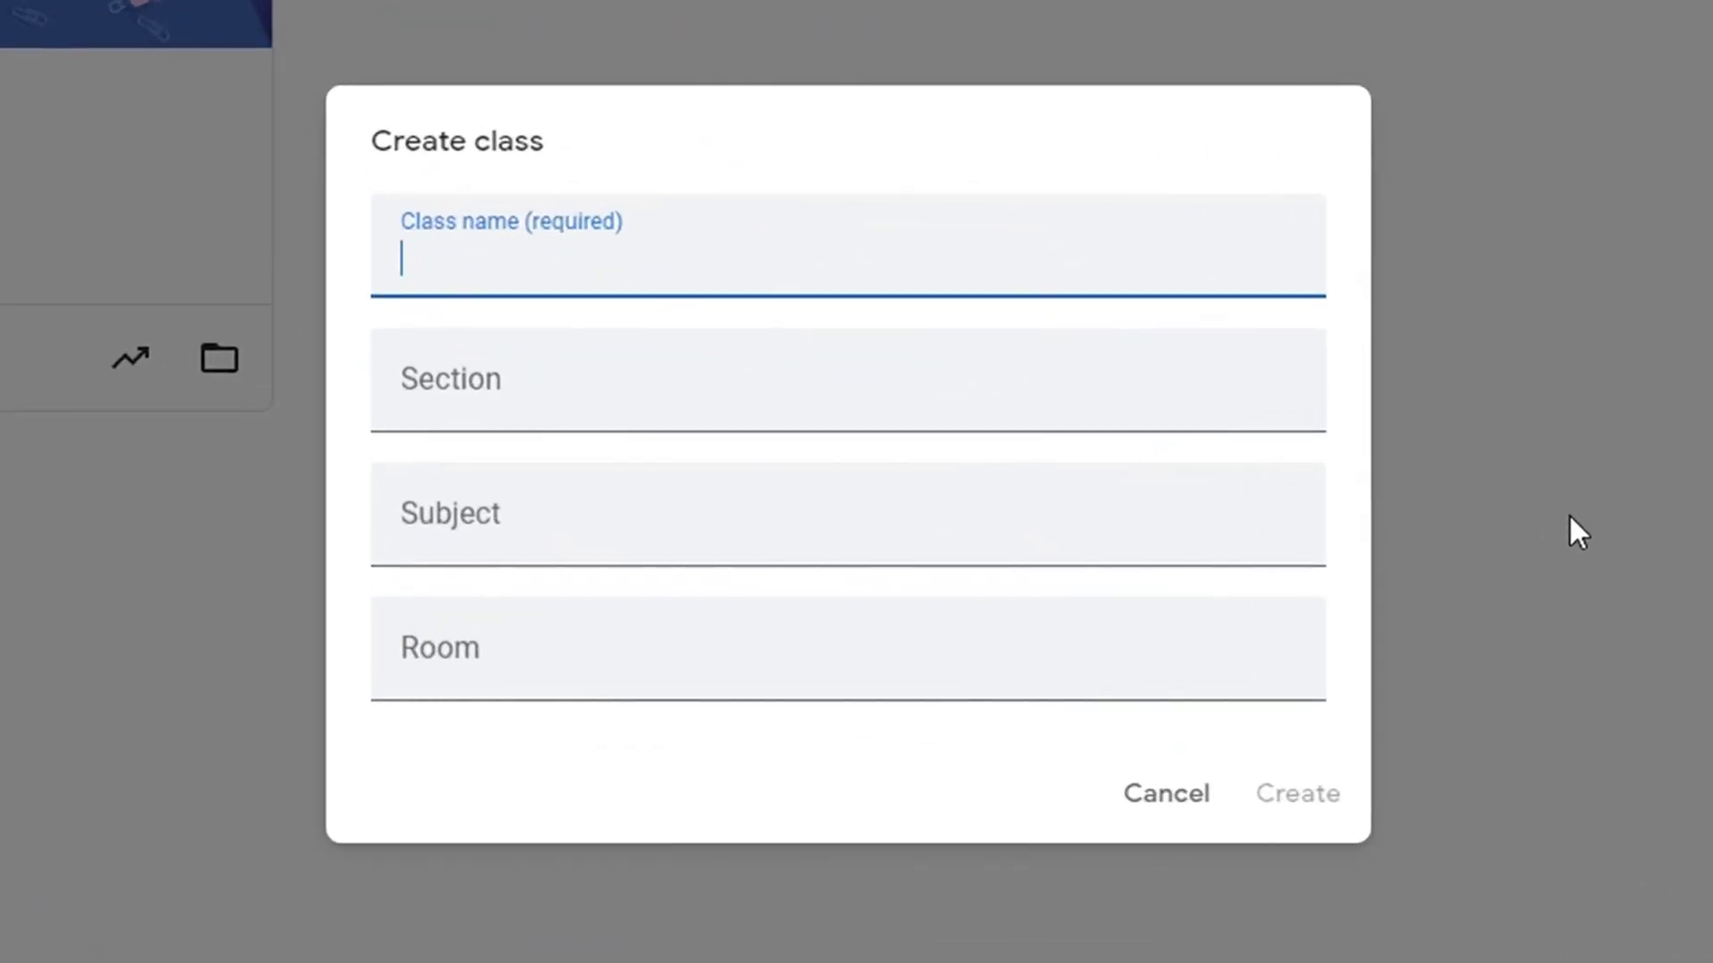
Step: Name the new class "Class Eleven" and set its section to "Science"
text(Class E)
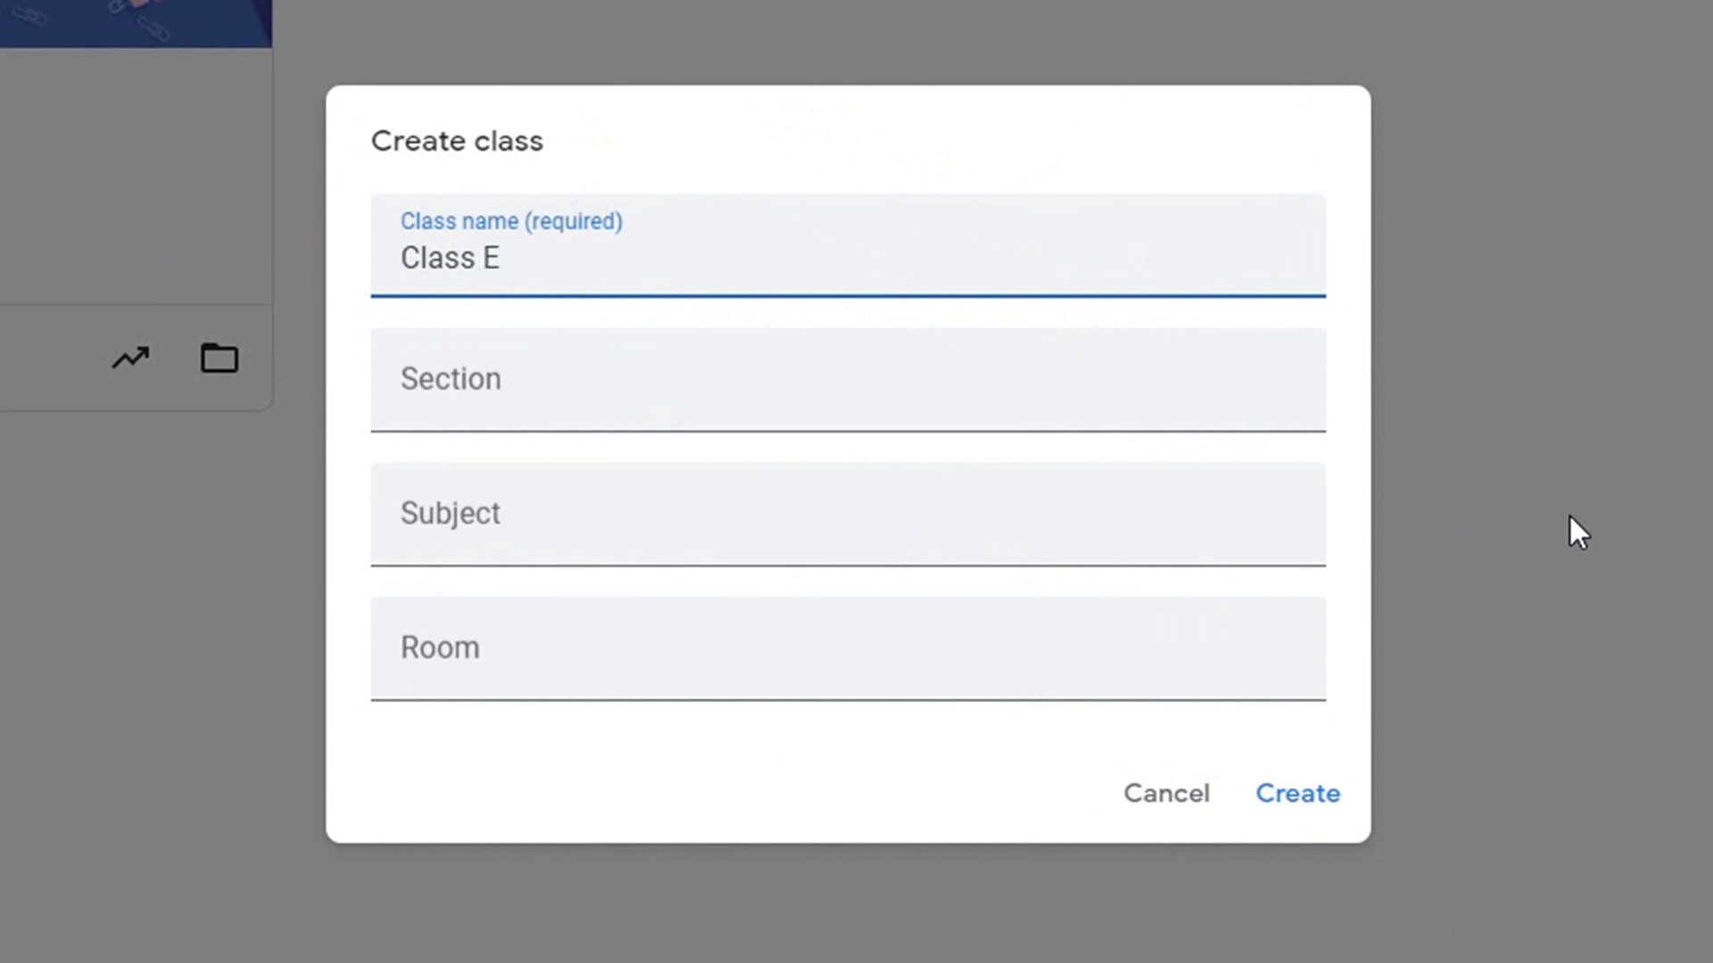
text(leven)
key(Tab)
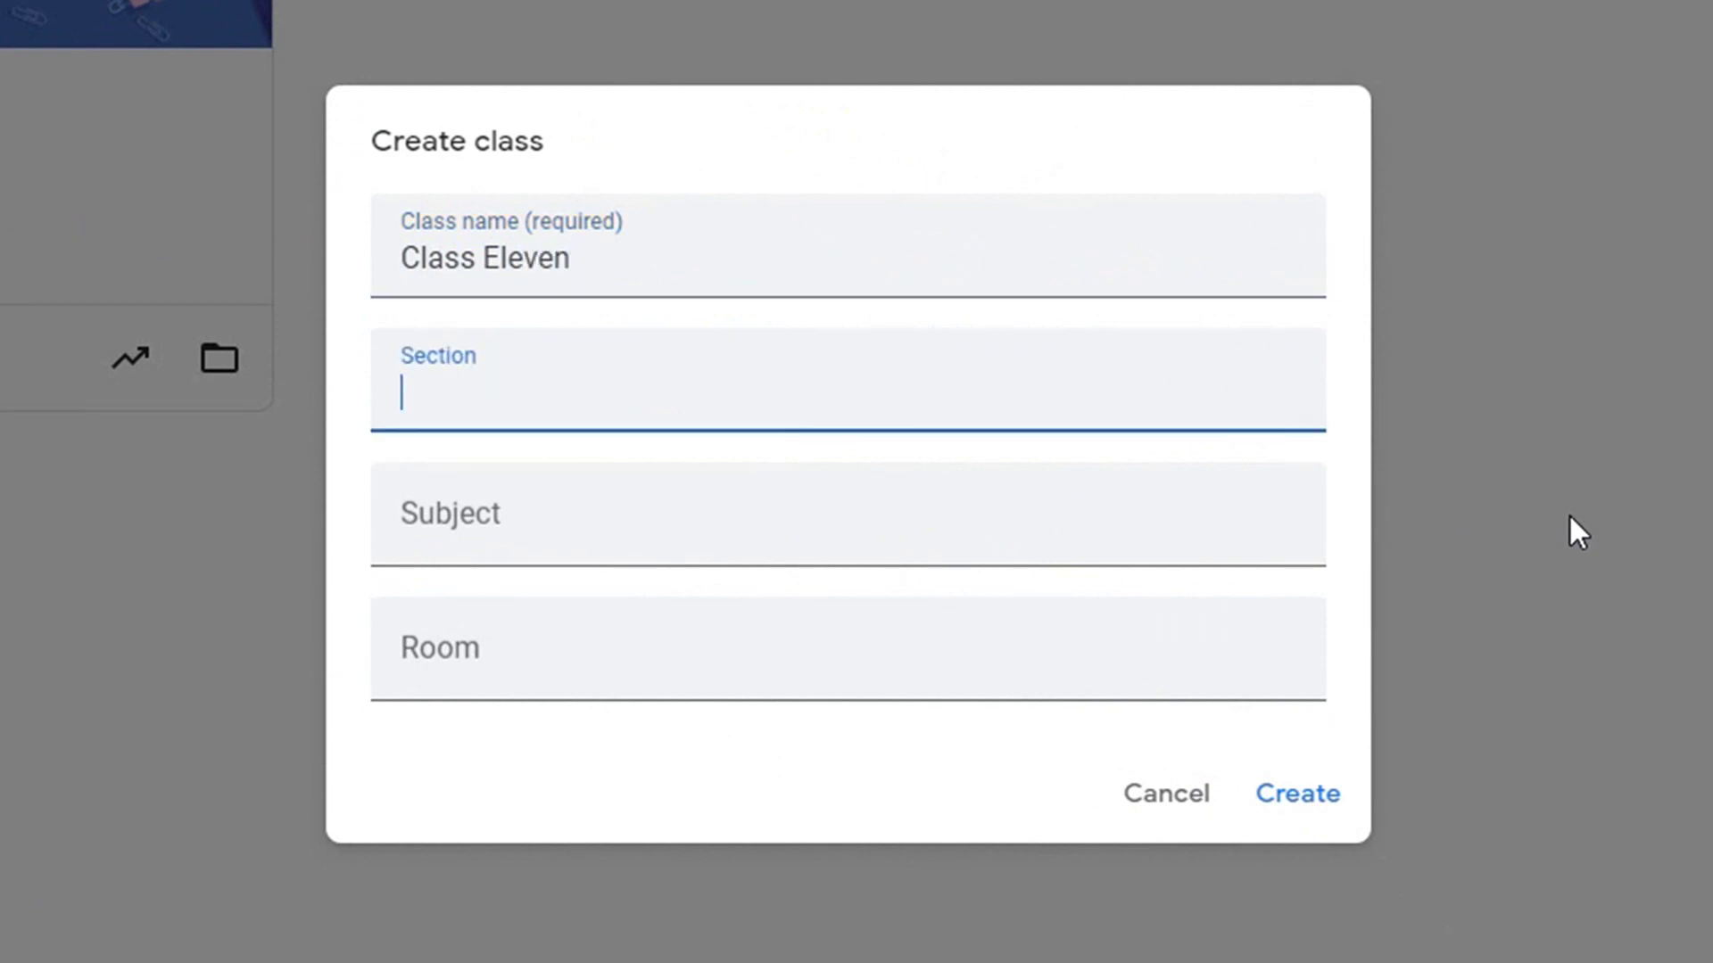
text(Science)
key(Tab)
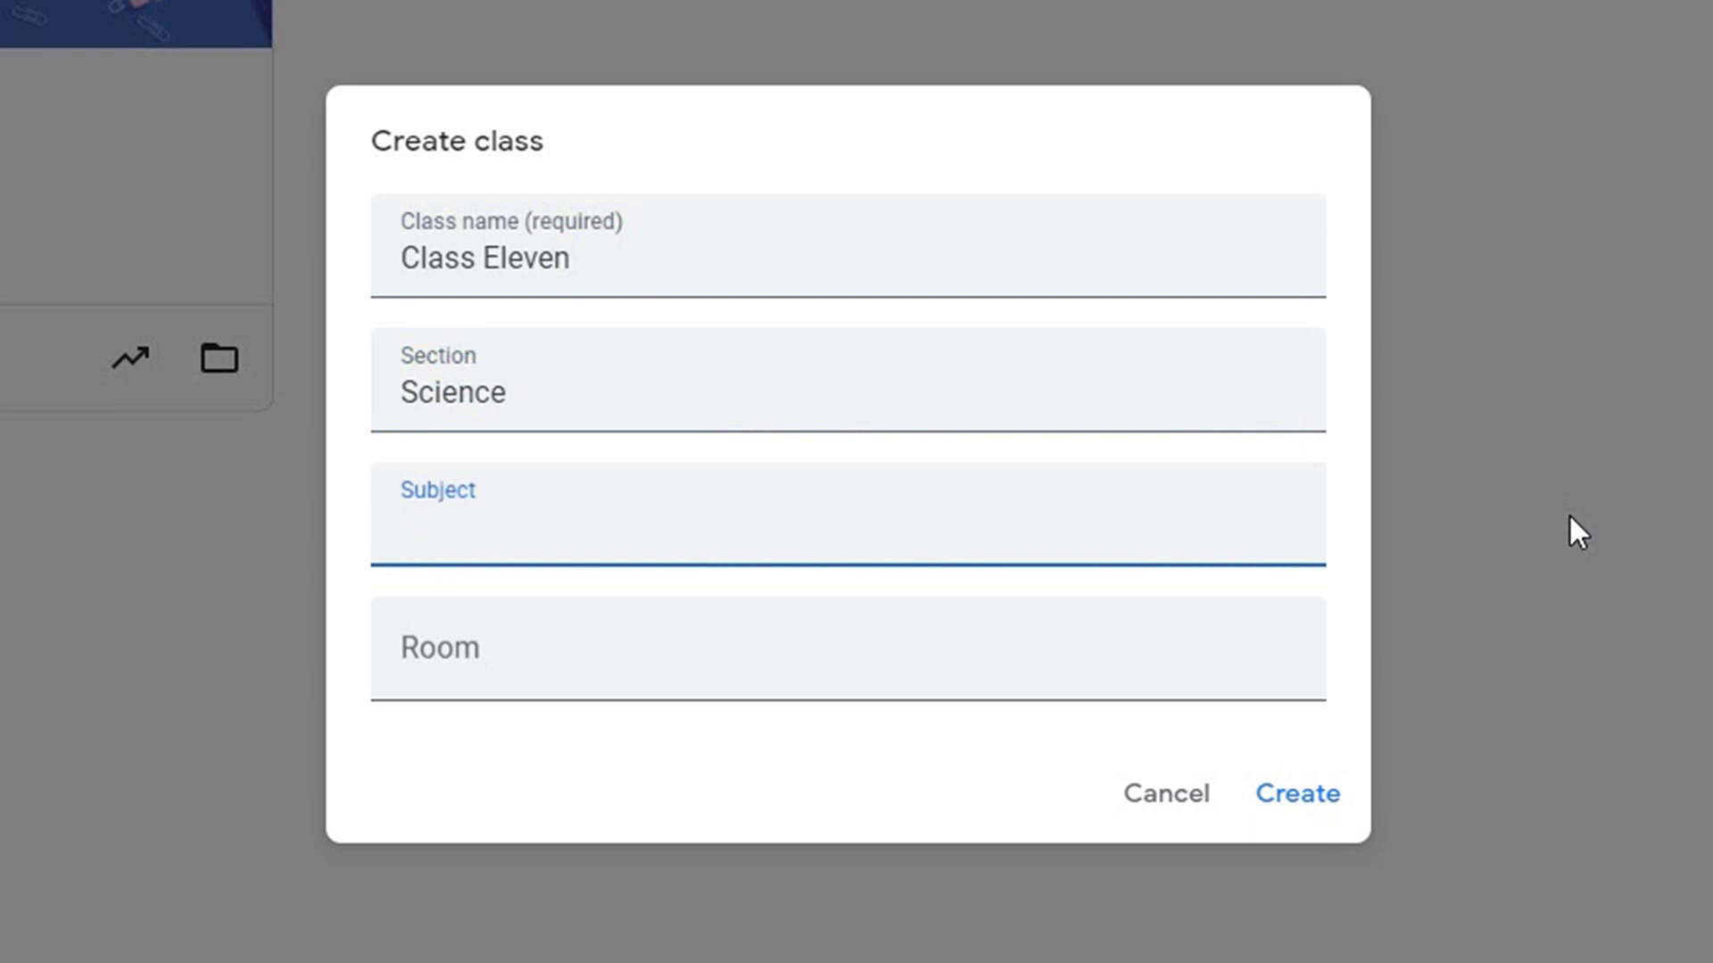
text(Physics)
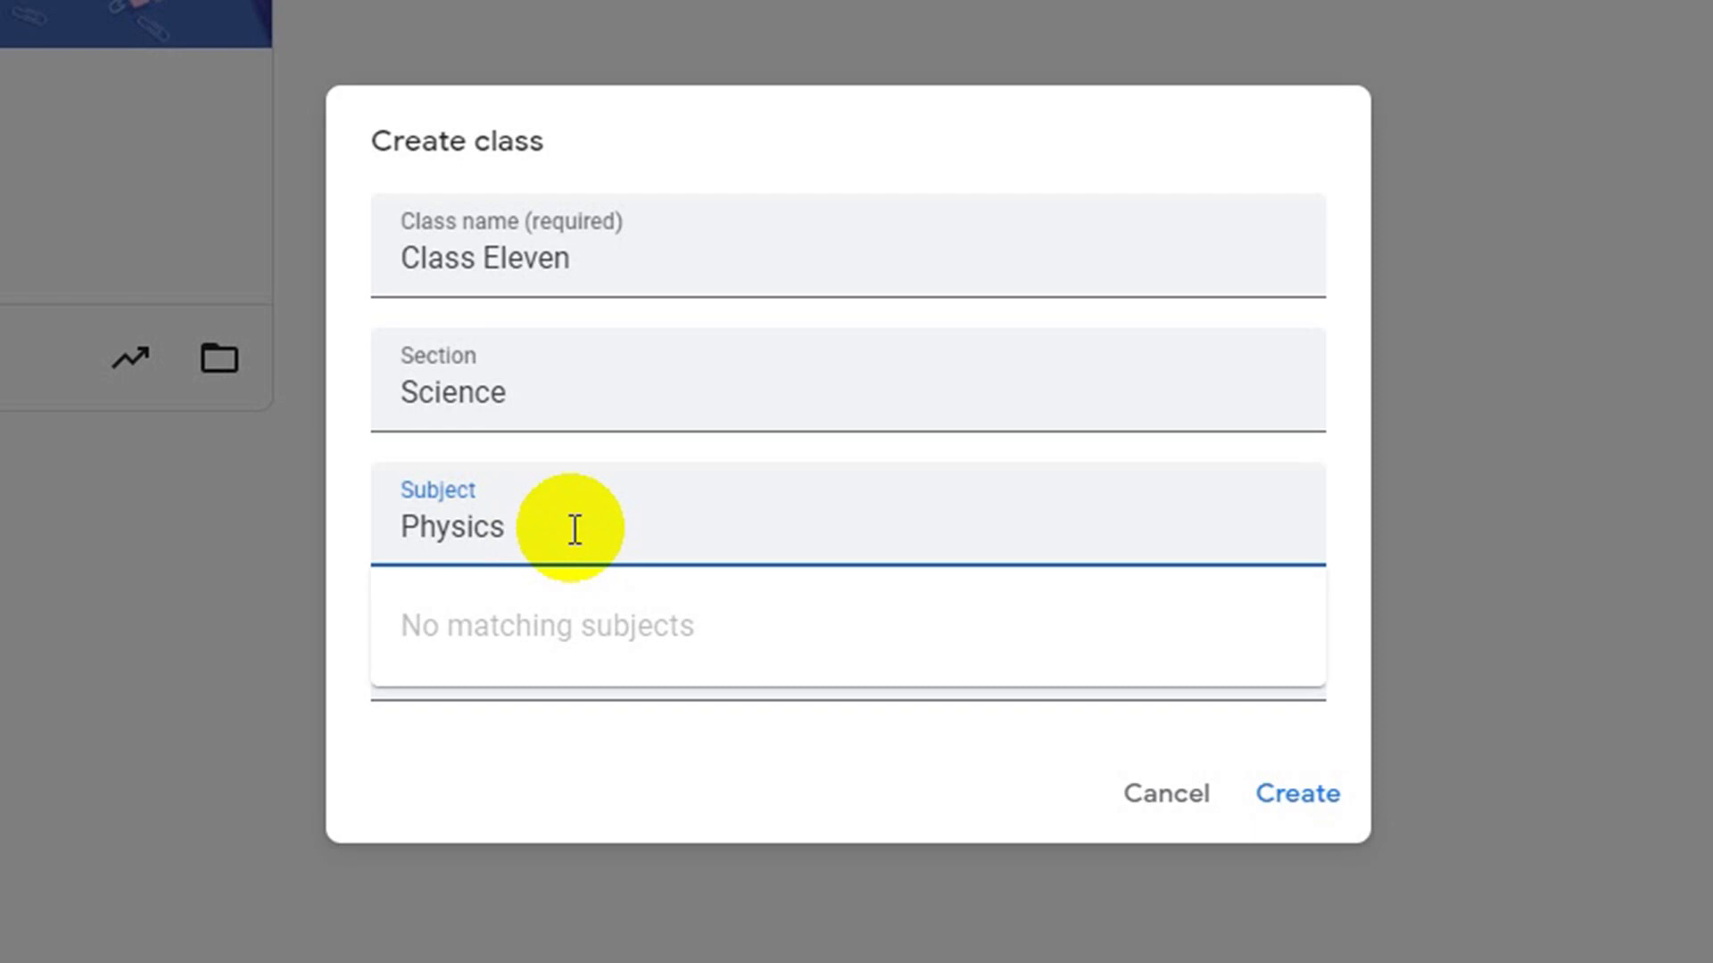
key(Tab)
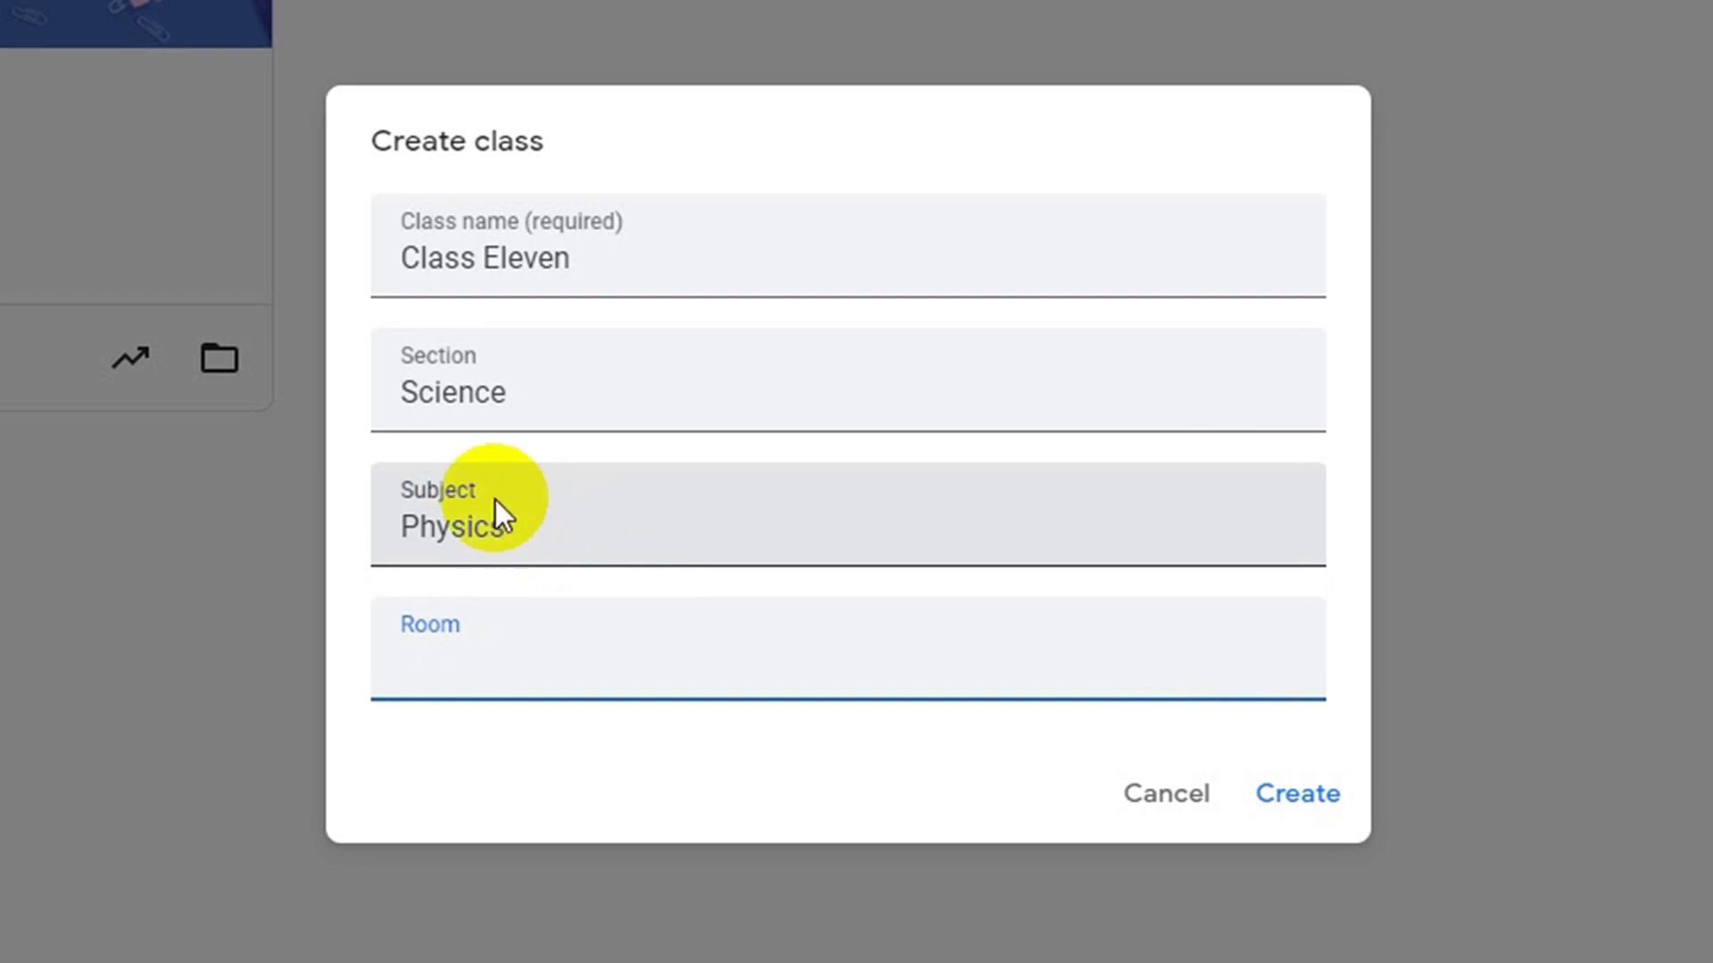
click(532, 525)
key(BackSpace)
key(BackSpace)
key(BackSpace)
key(BackSpace)
key(BackSpace)
key(BackSpace)
key(BackSpace)
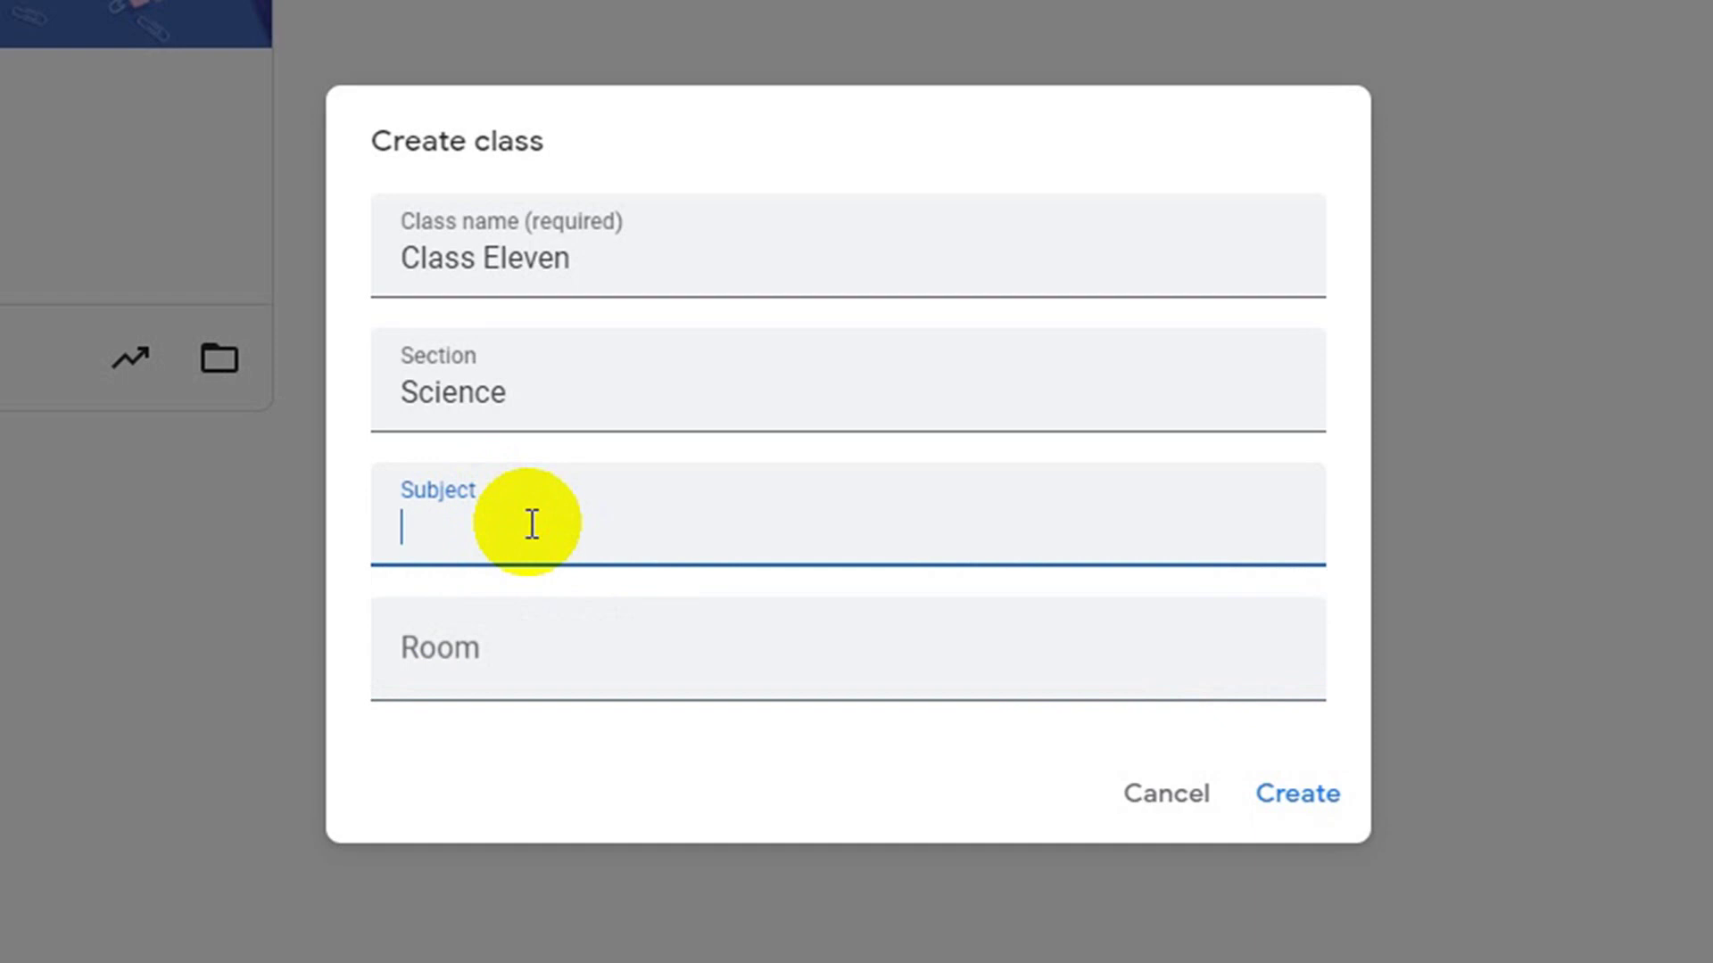
Step: Set the subject to "Math" and the room to "01", and create the class
text(M)
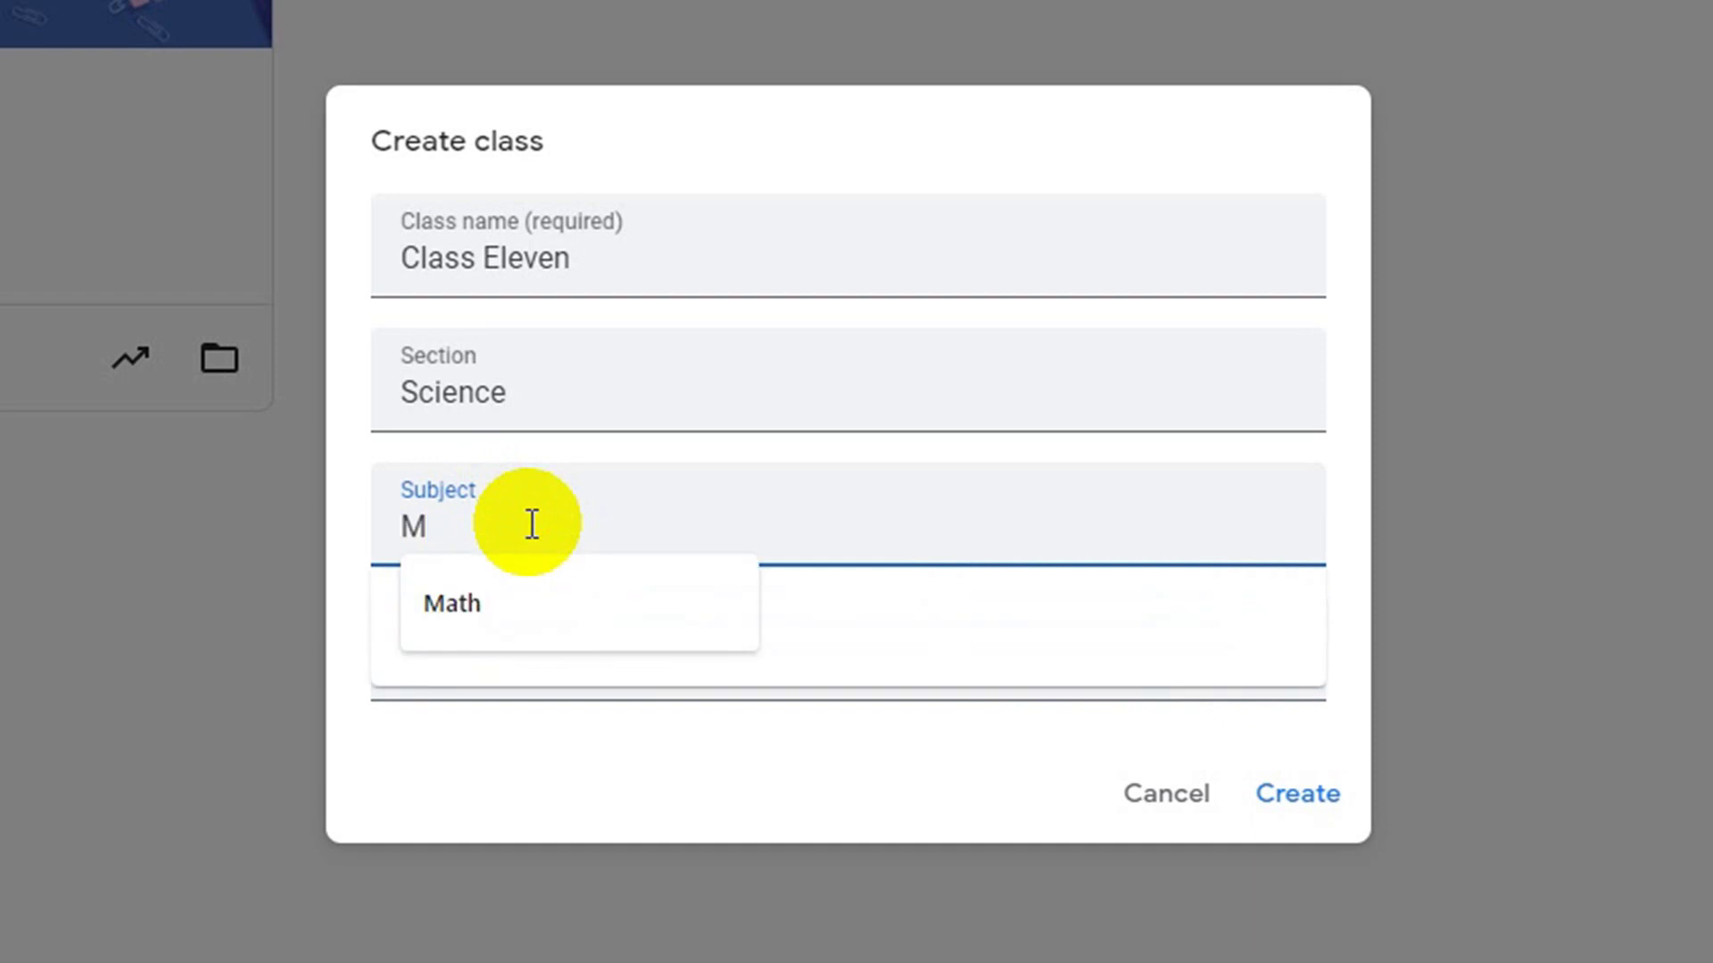
text(ath)
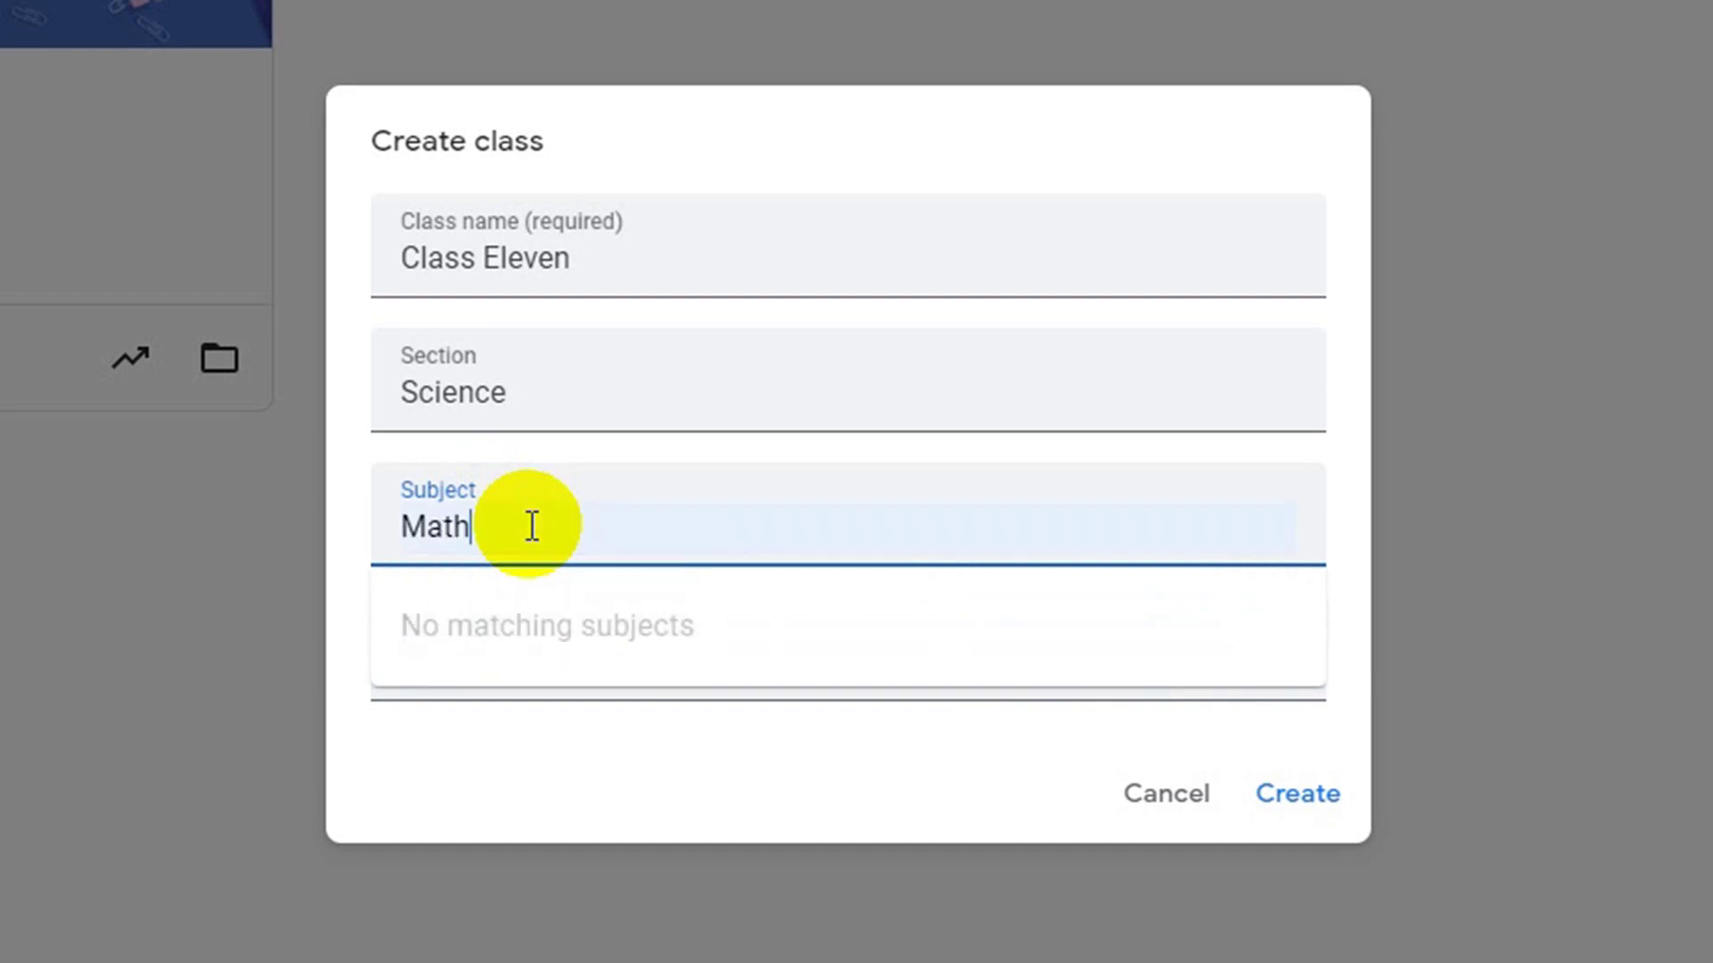
key(Tab)
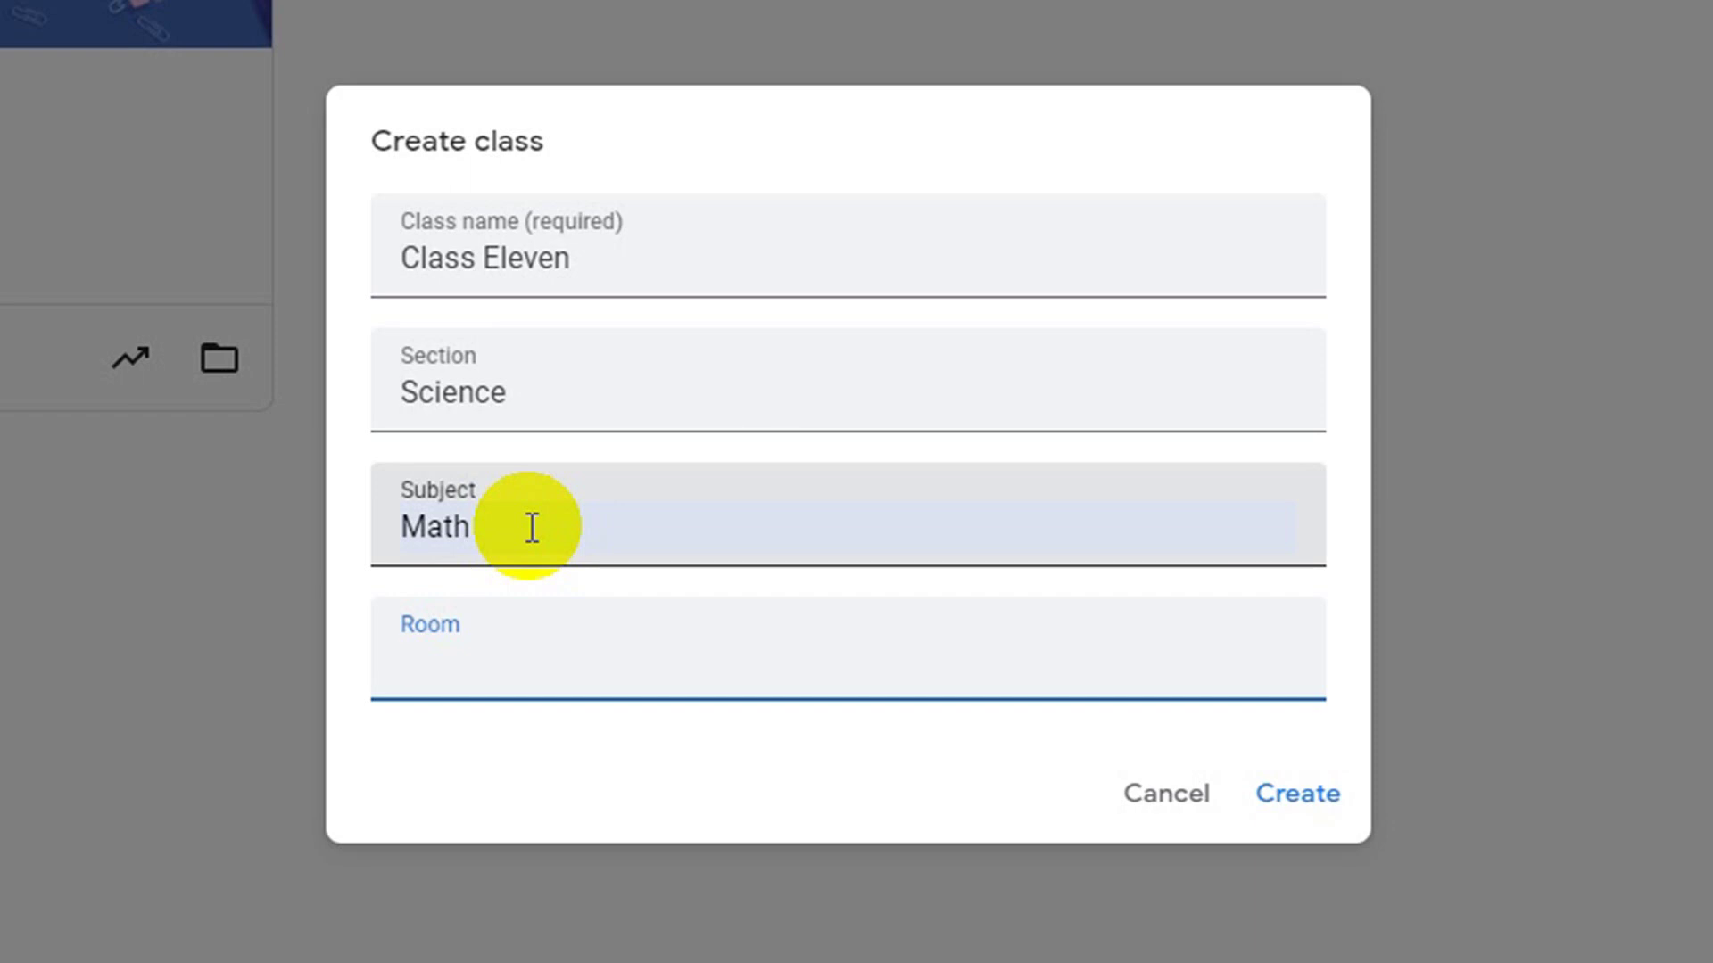
text(01)
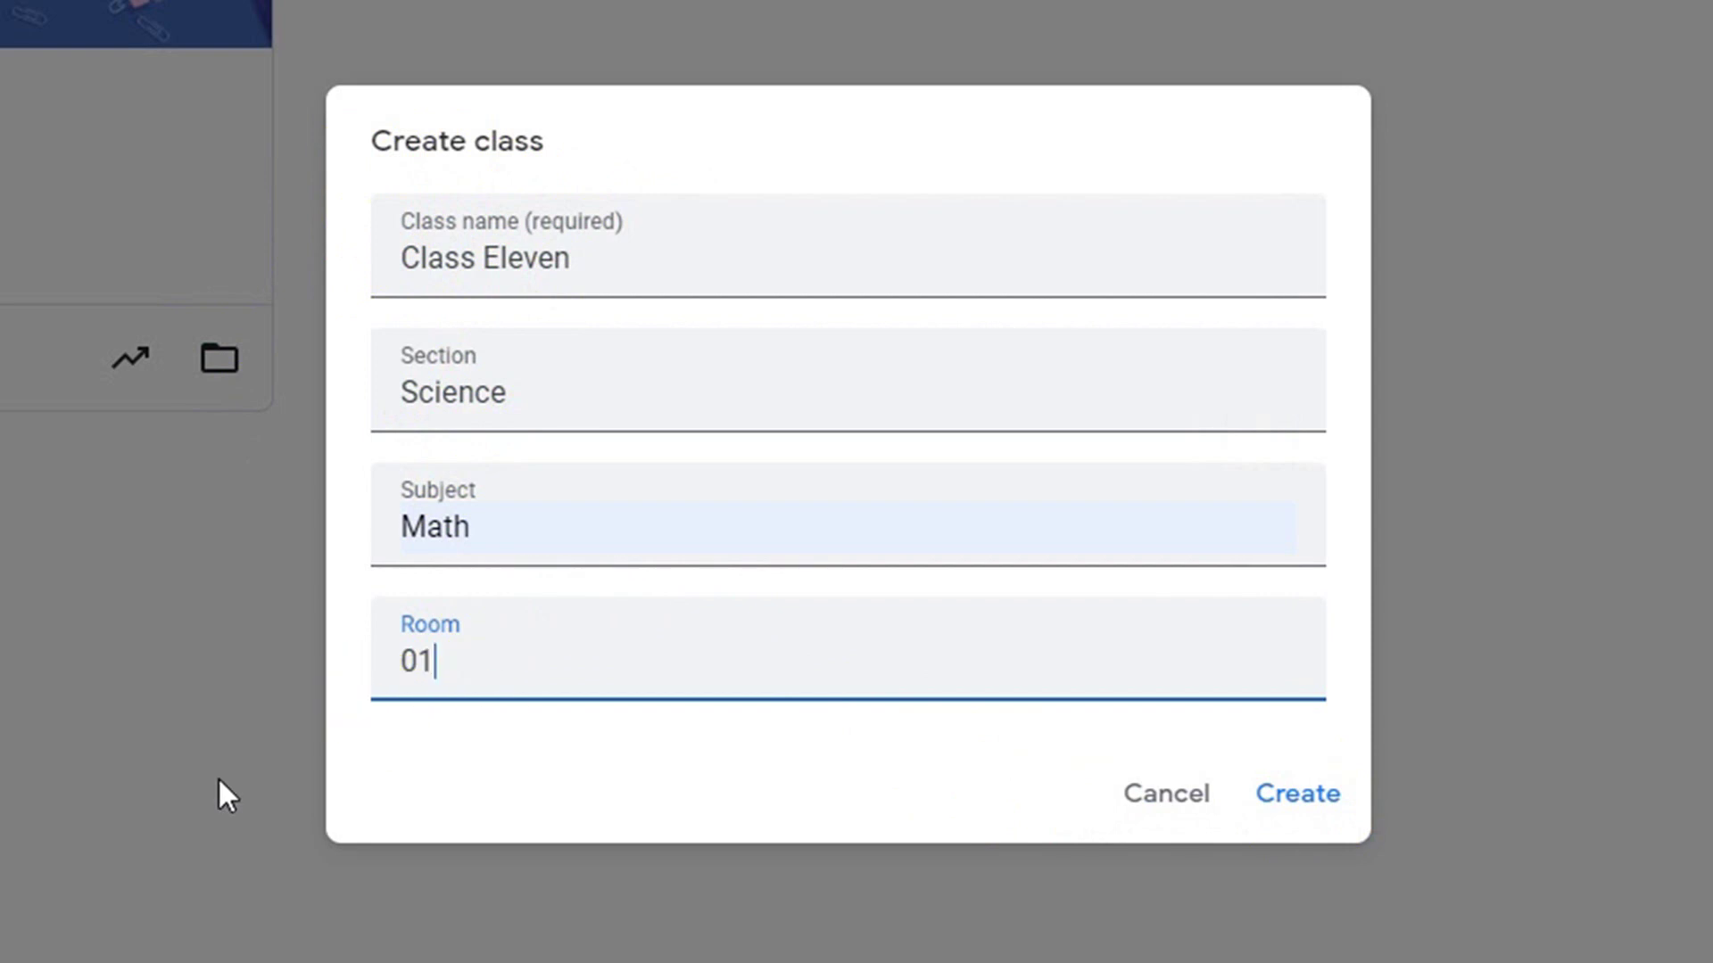
click(1158, 792)
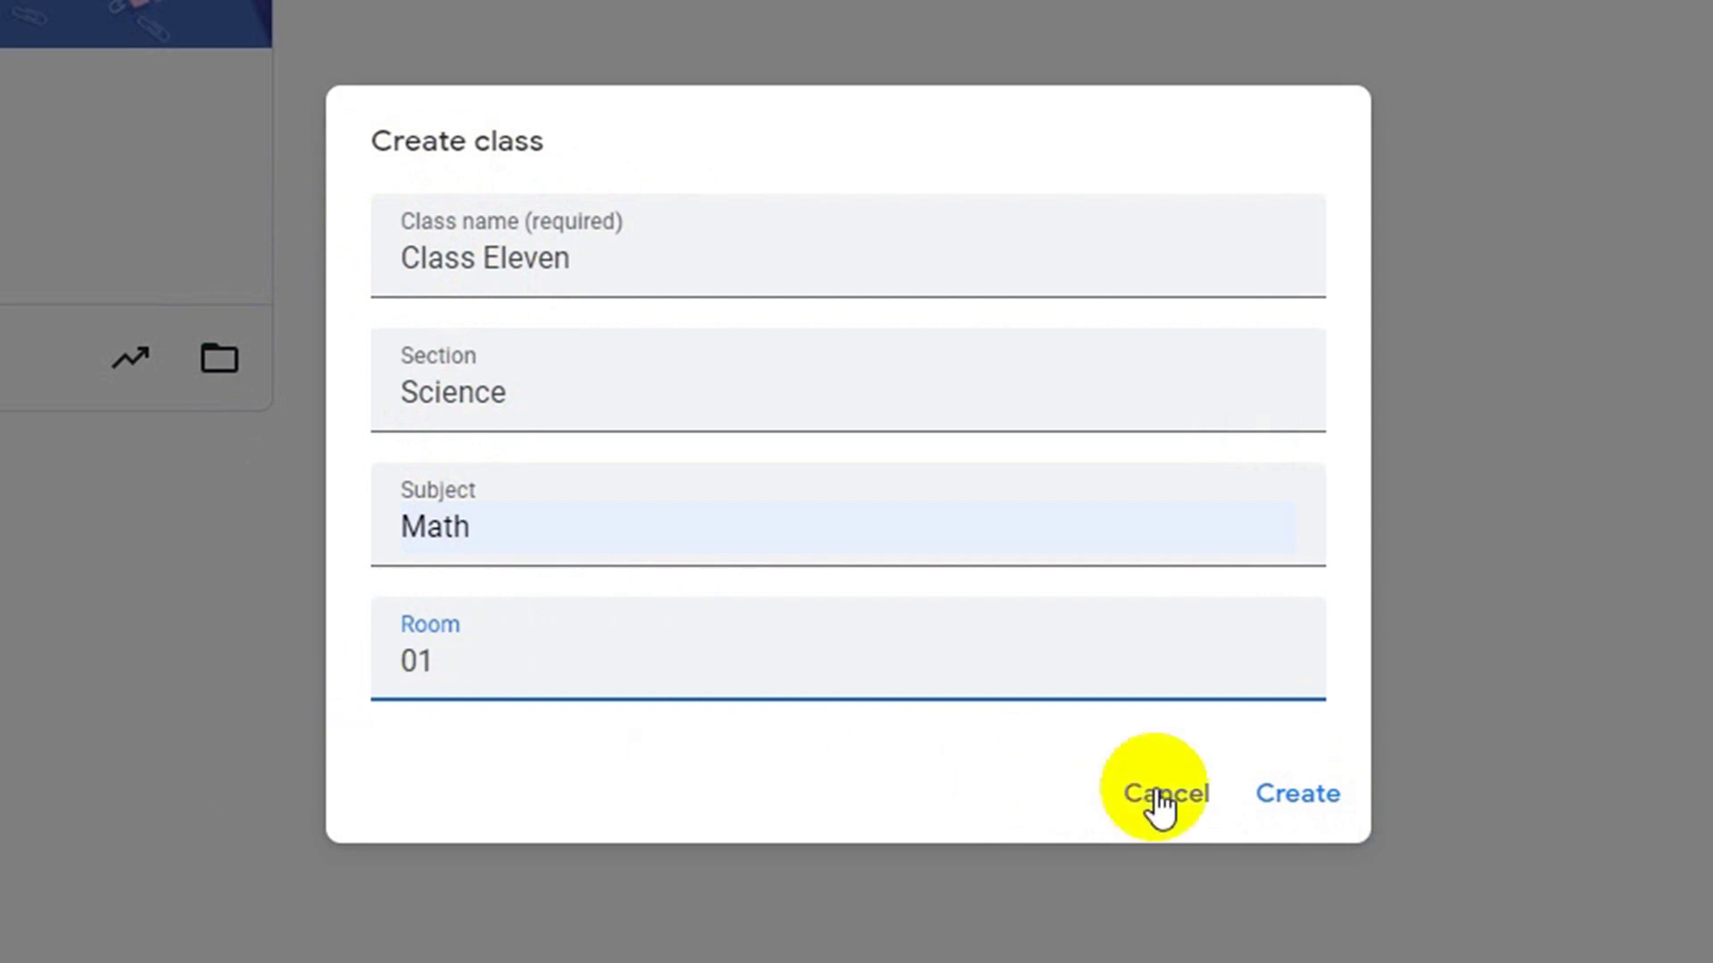
click(1293, 796)
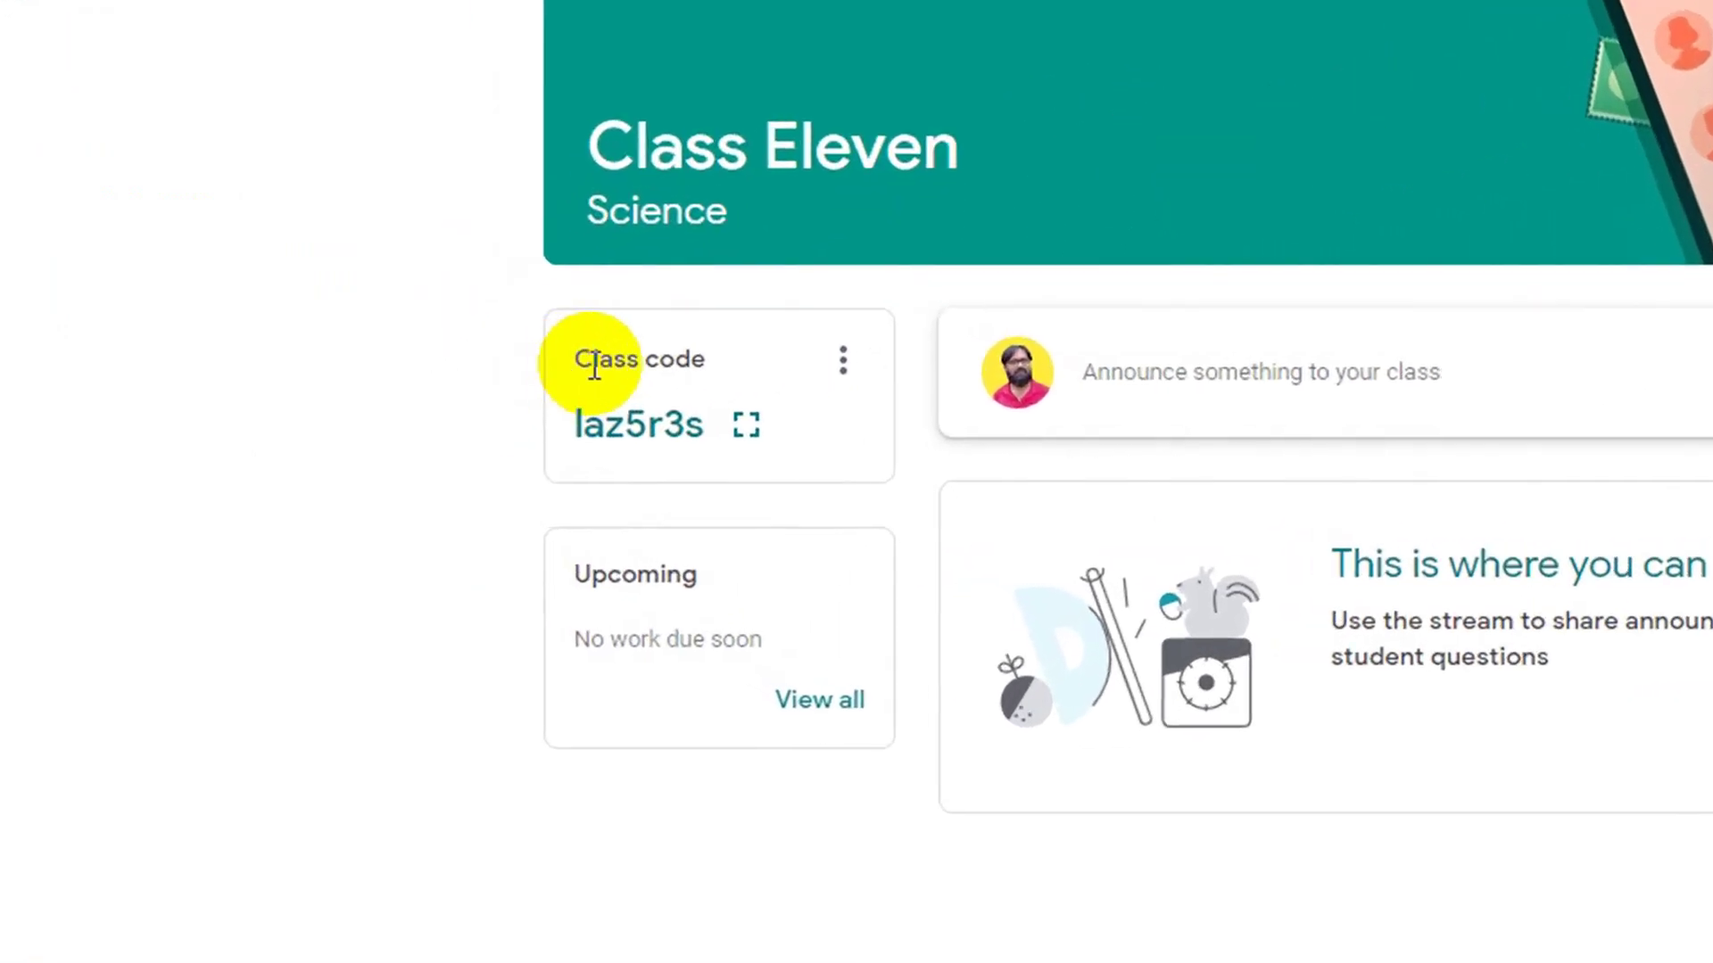
Step: View the class code in its enlarged display and close it
click(744, 428)
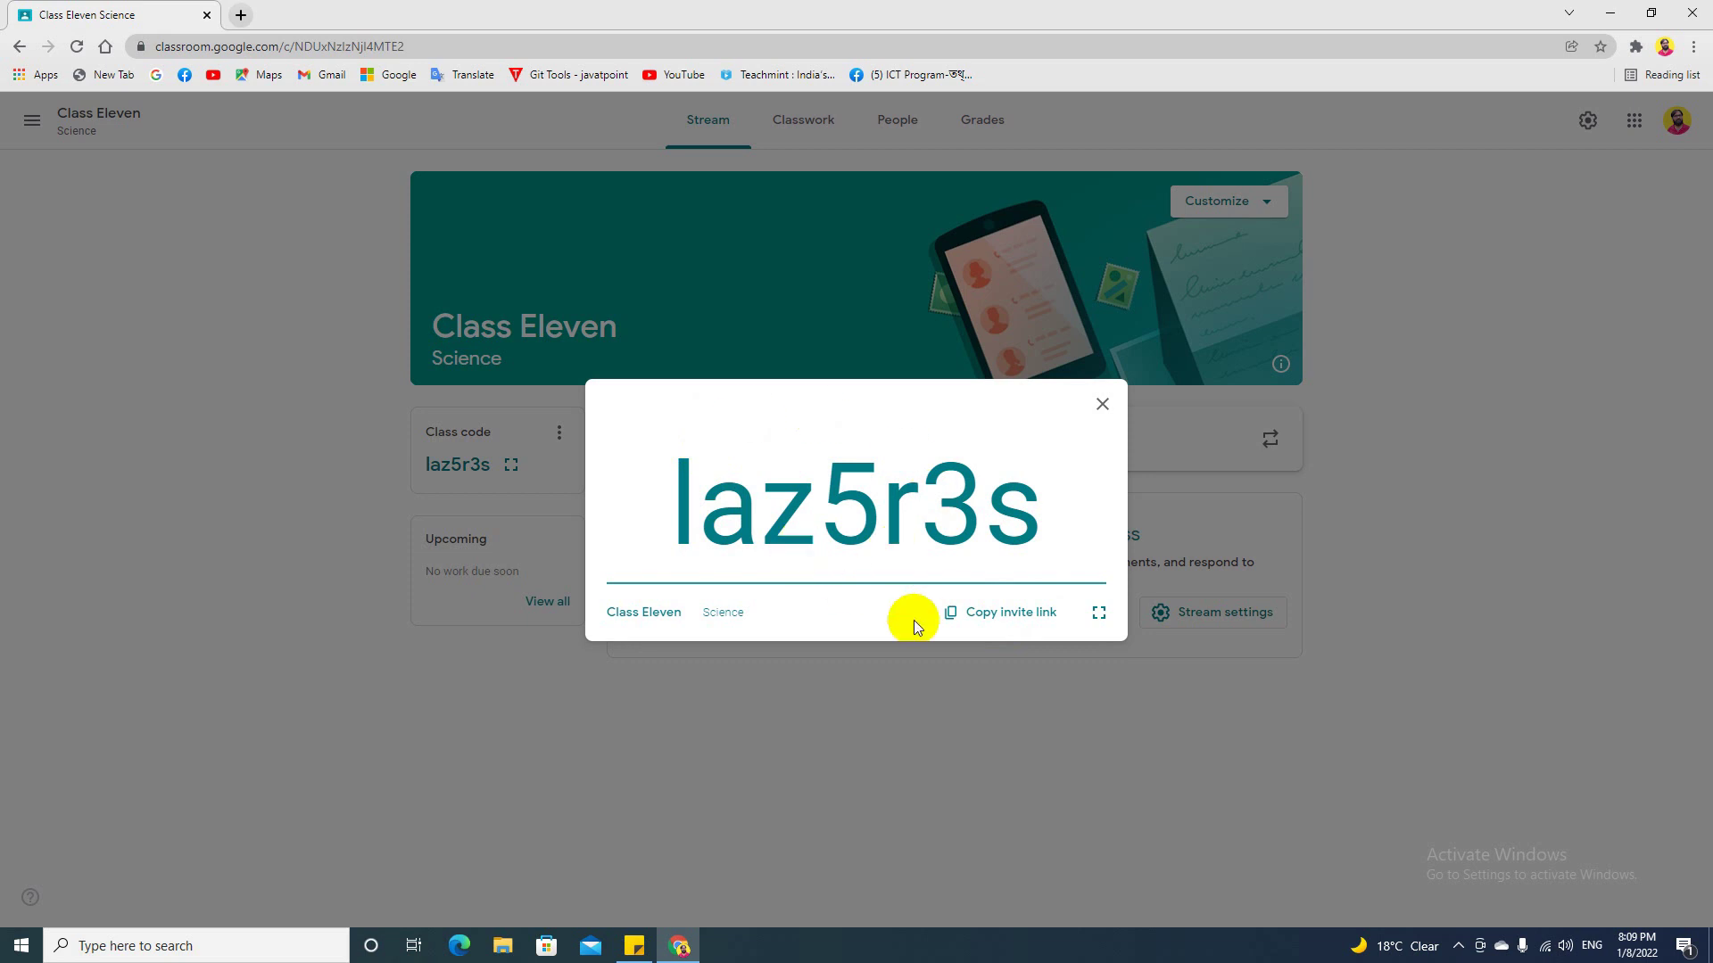
click(1102, 404)
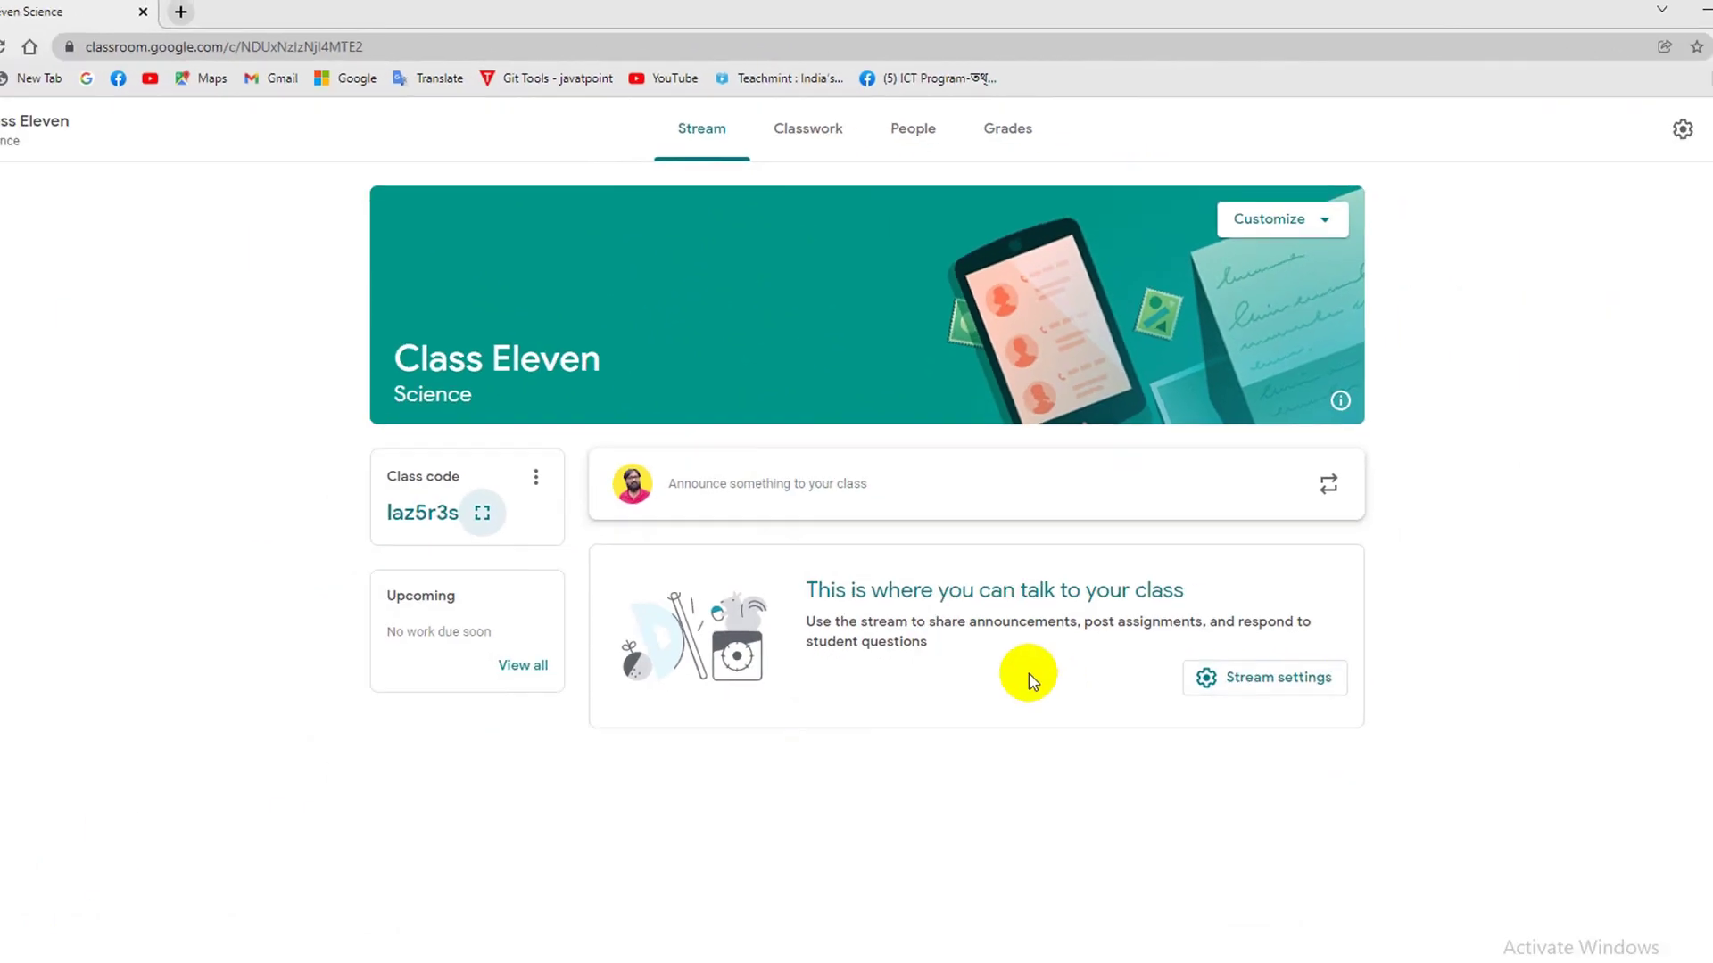
Step: Write a stream announcement for all students of Class Eleven reading "This is a test Announcement"
click(720, 449)
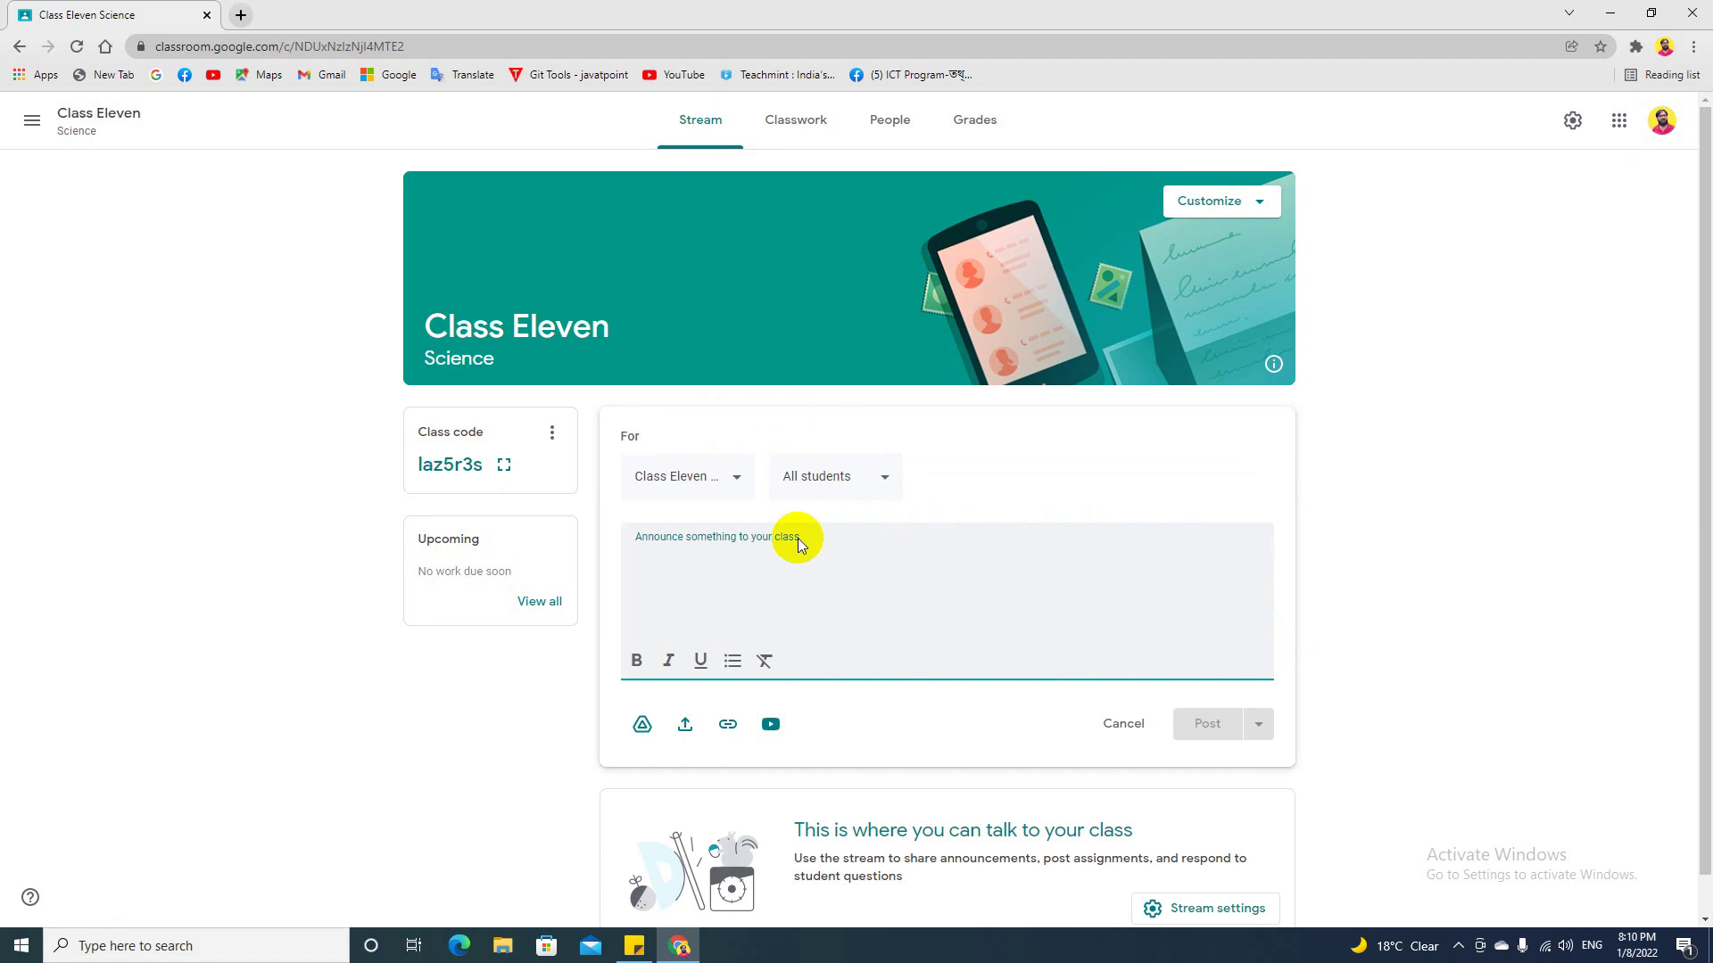
click(736, 479)
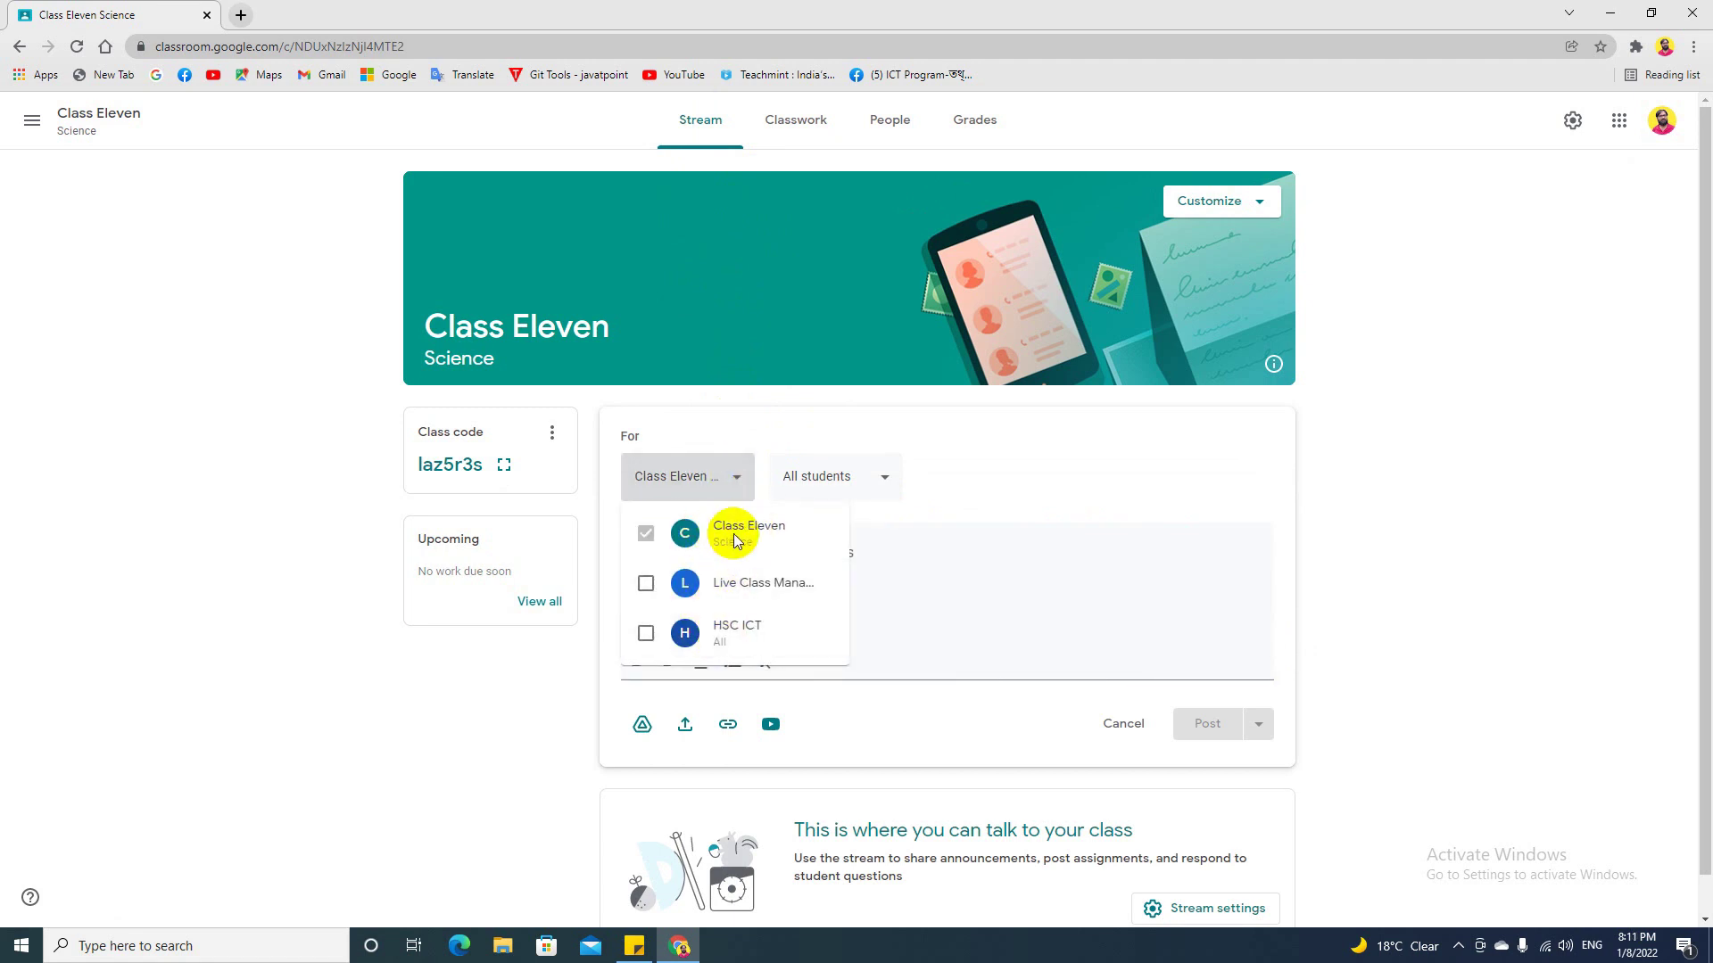
click(613, 495)
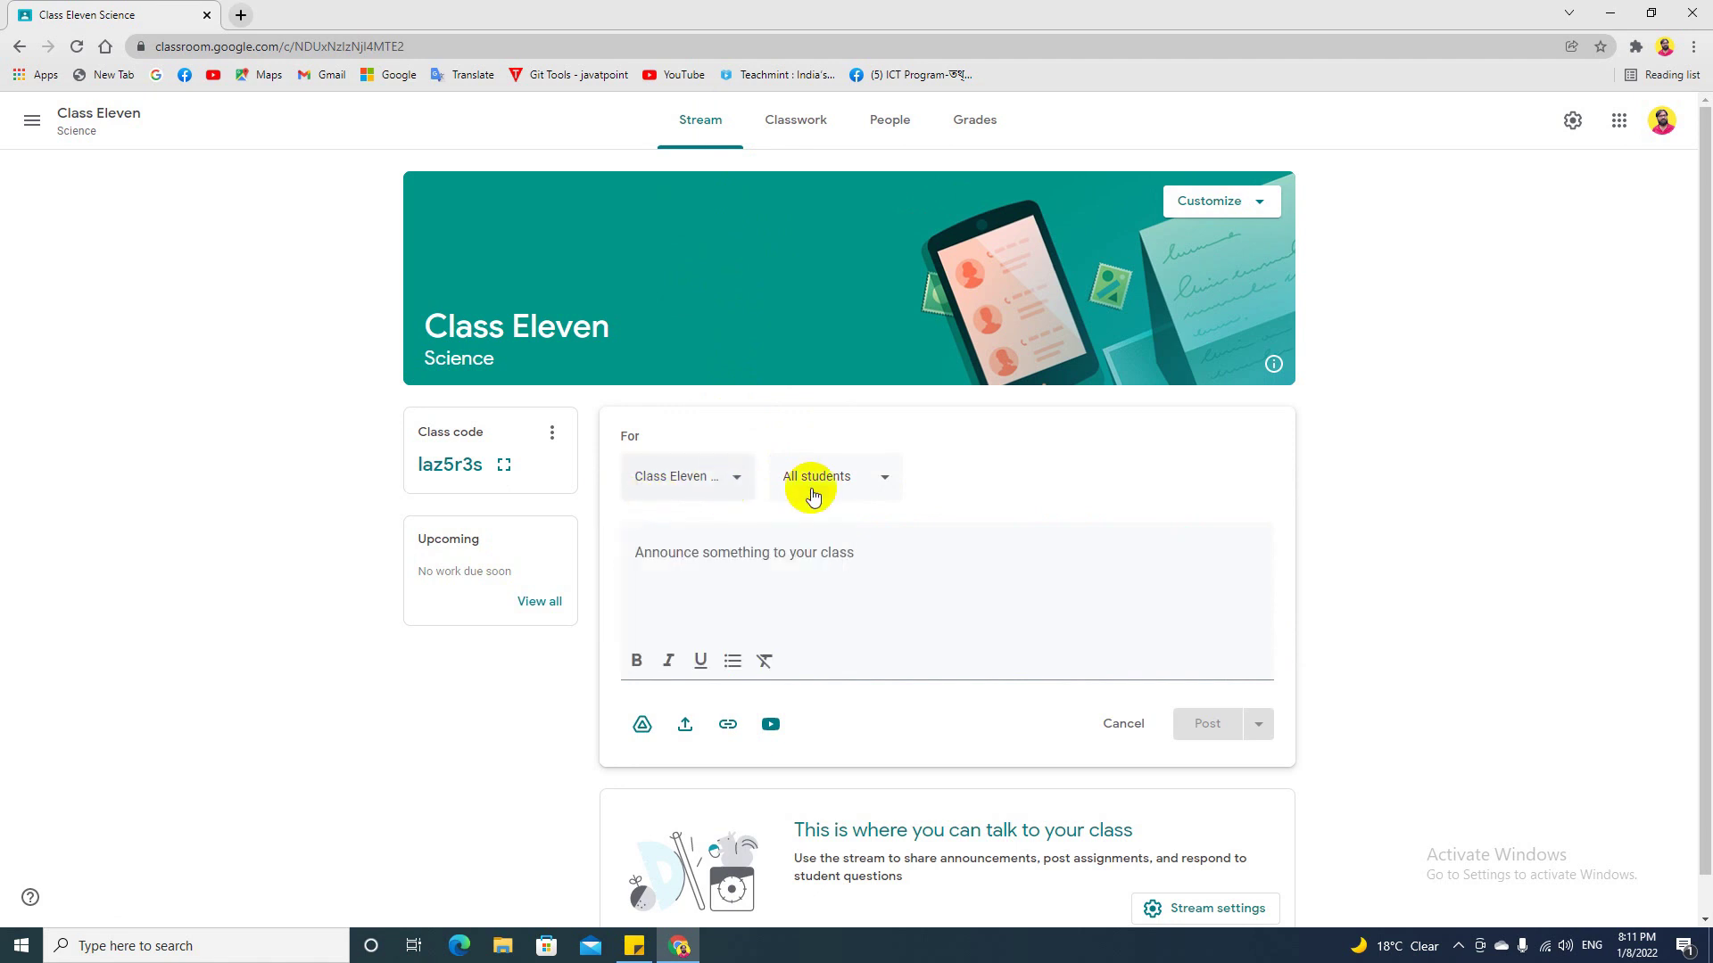
click(856, 489)
click(856, 489)
click(686, 560)
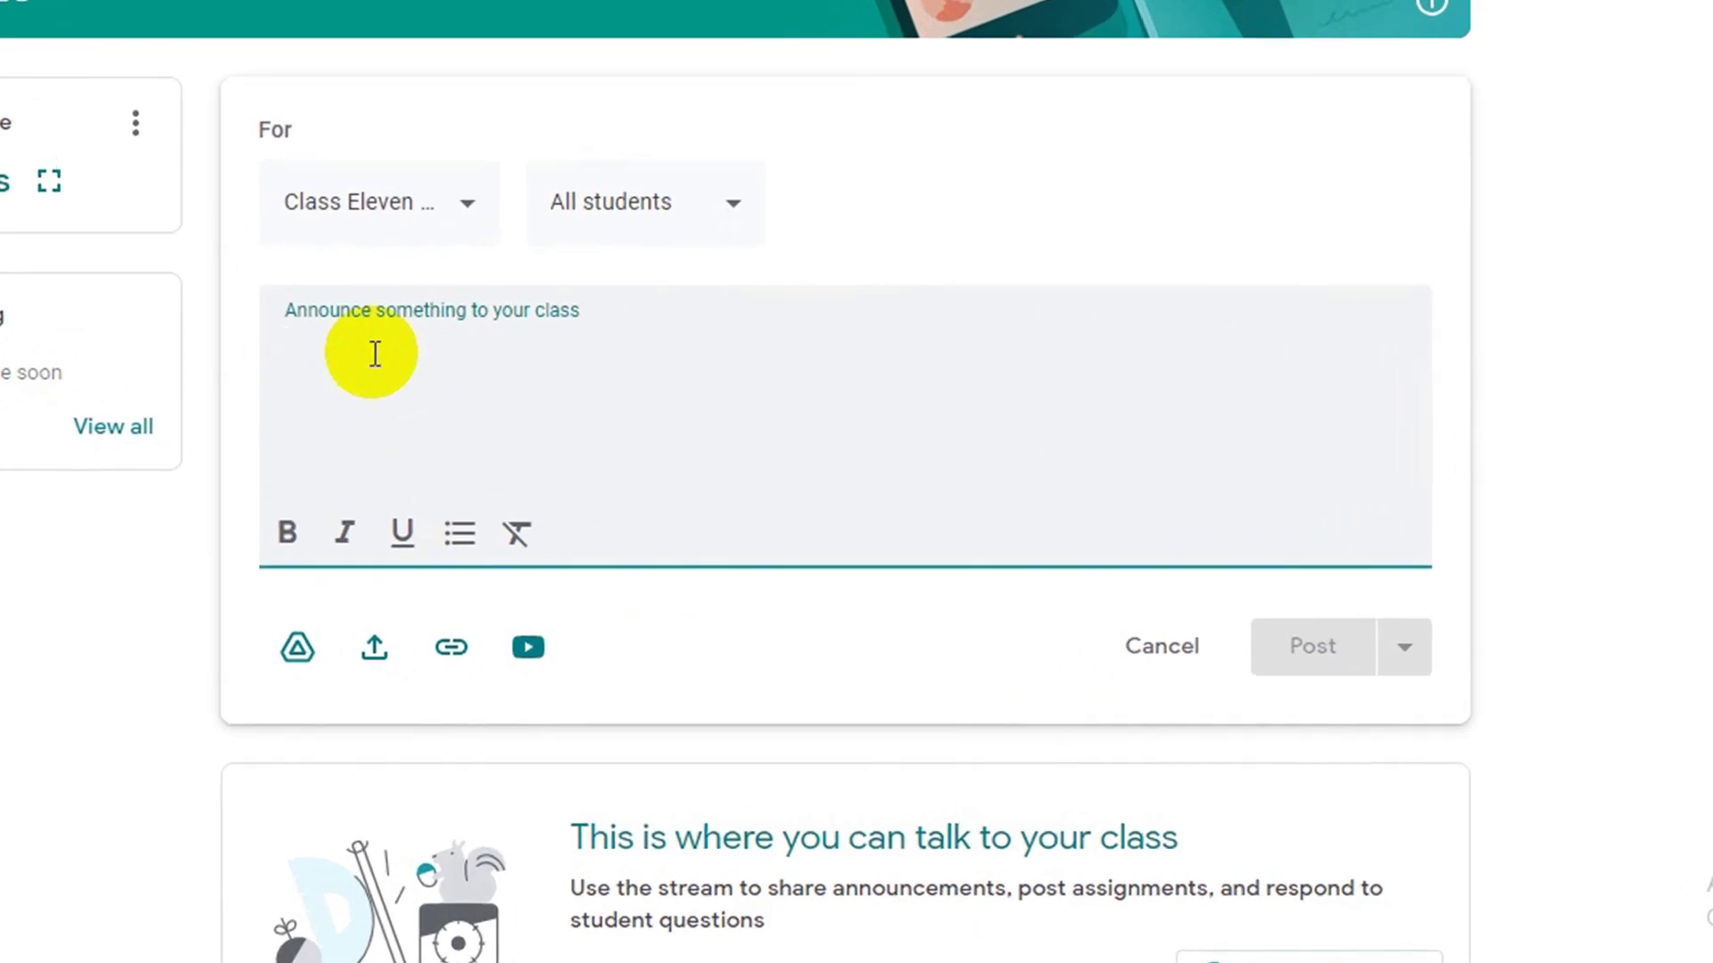
text(This is a )
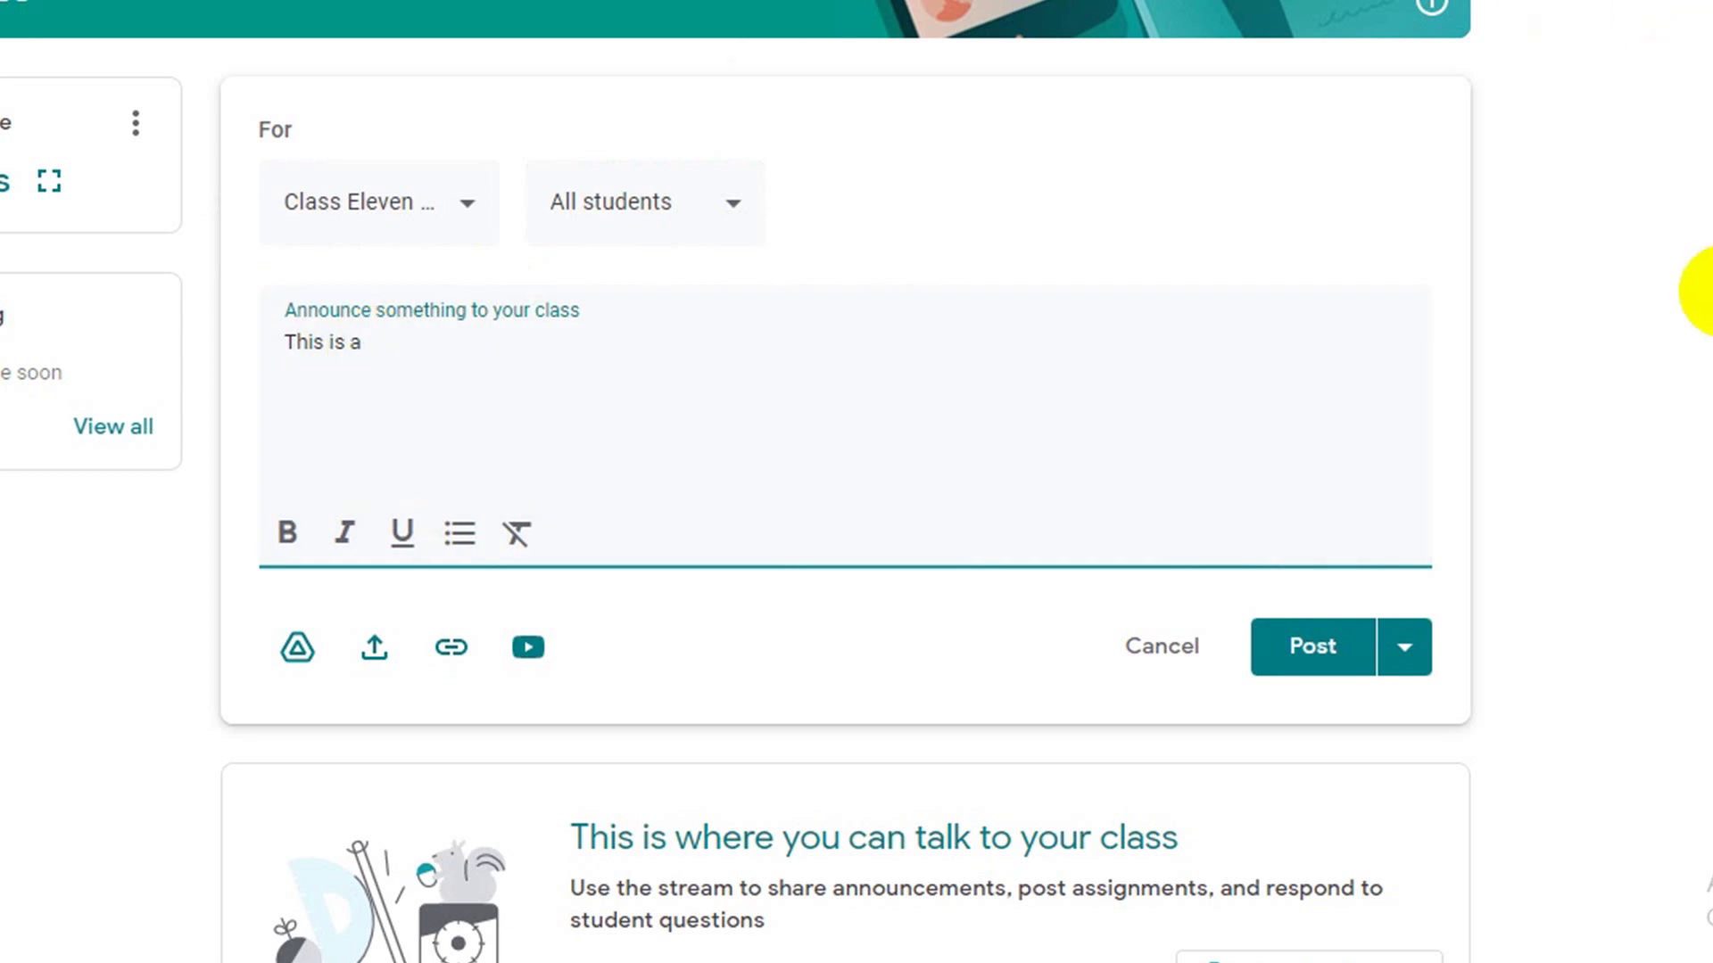
text(test Announcement)
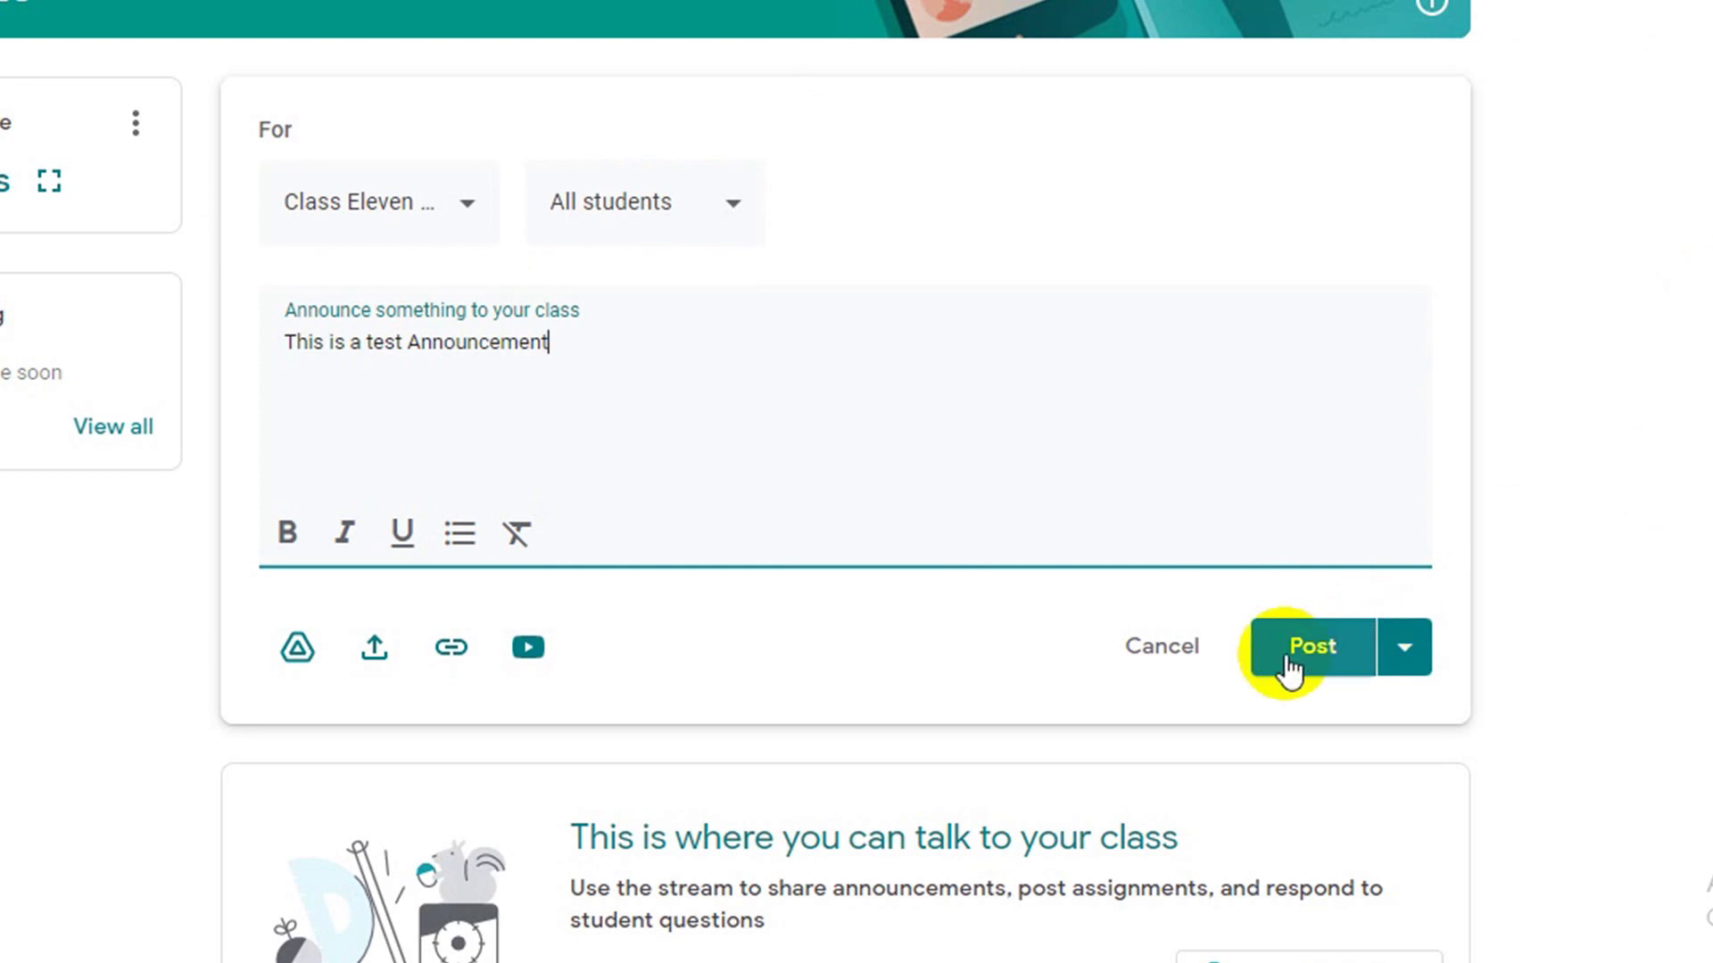
Step: Make the whole announcement text bold, italic and underlined, and post it to the class
click(294, 538)
click(554, 351)
drag(554, 351, 284, 344)
click(279, 530)
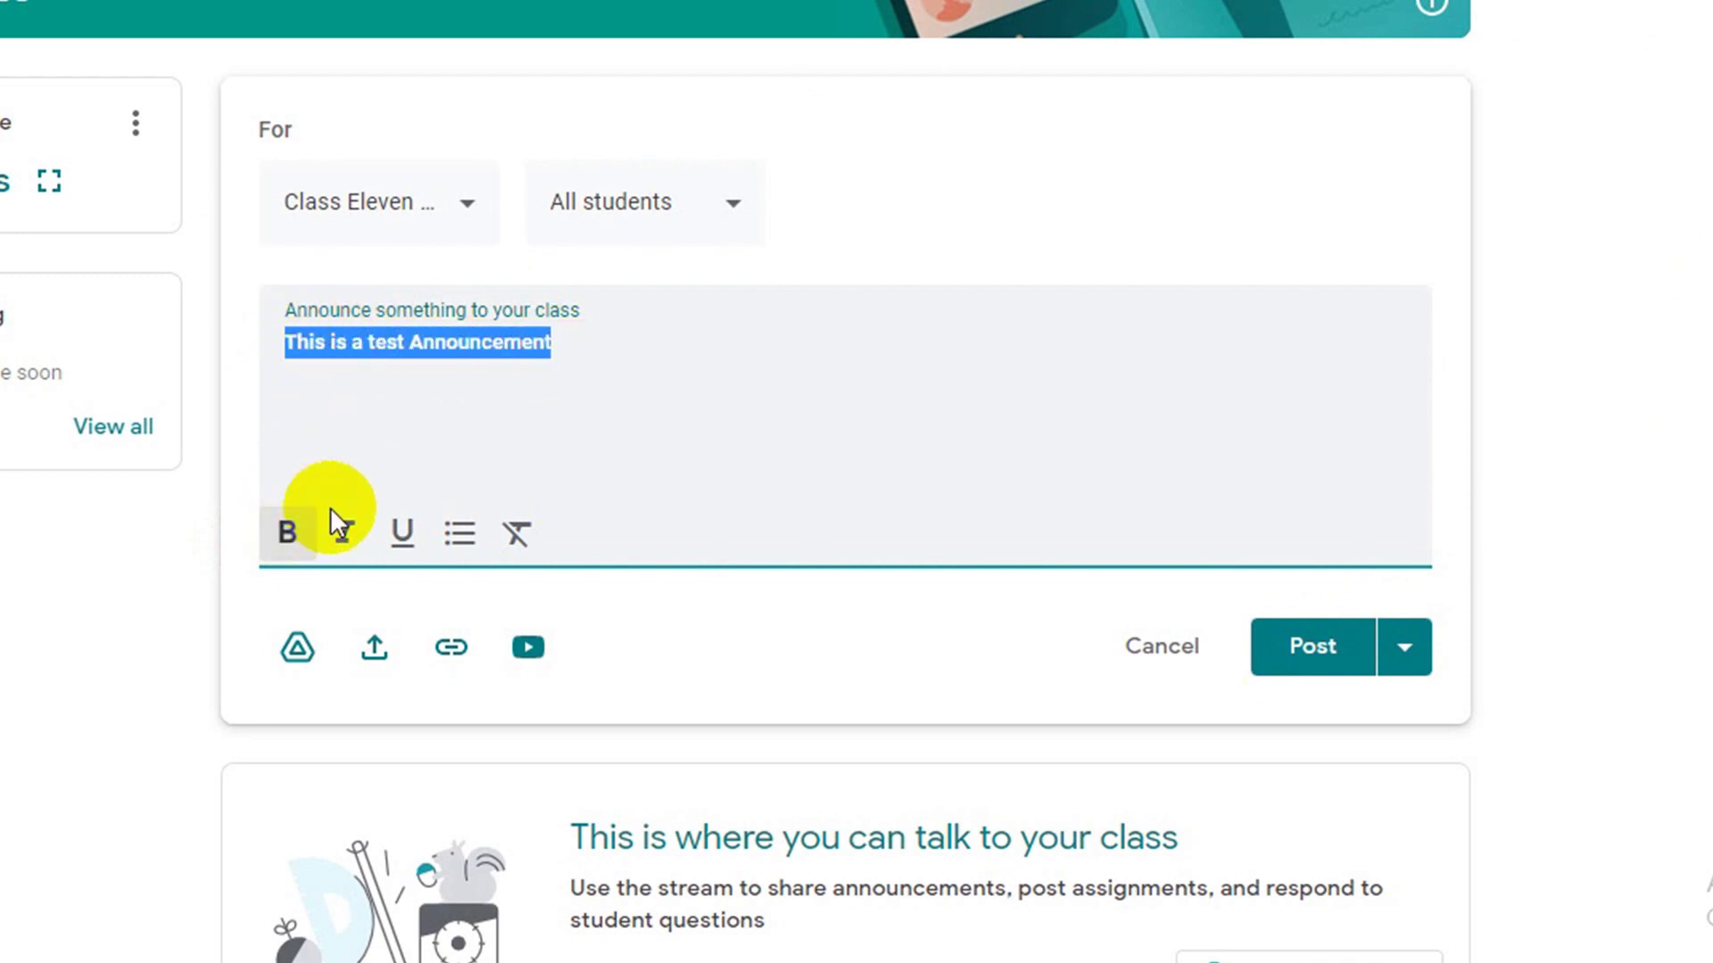
click(403, 532)
click(344, 532)
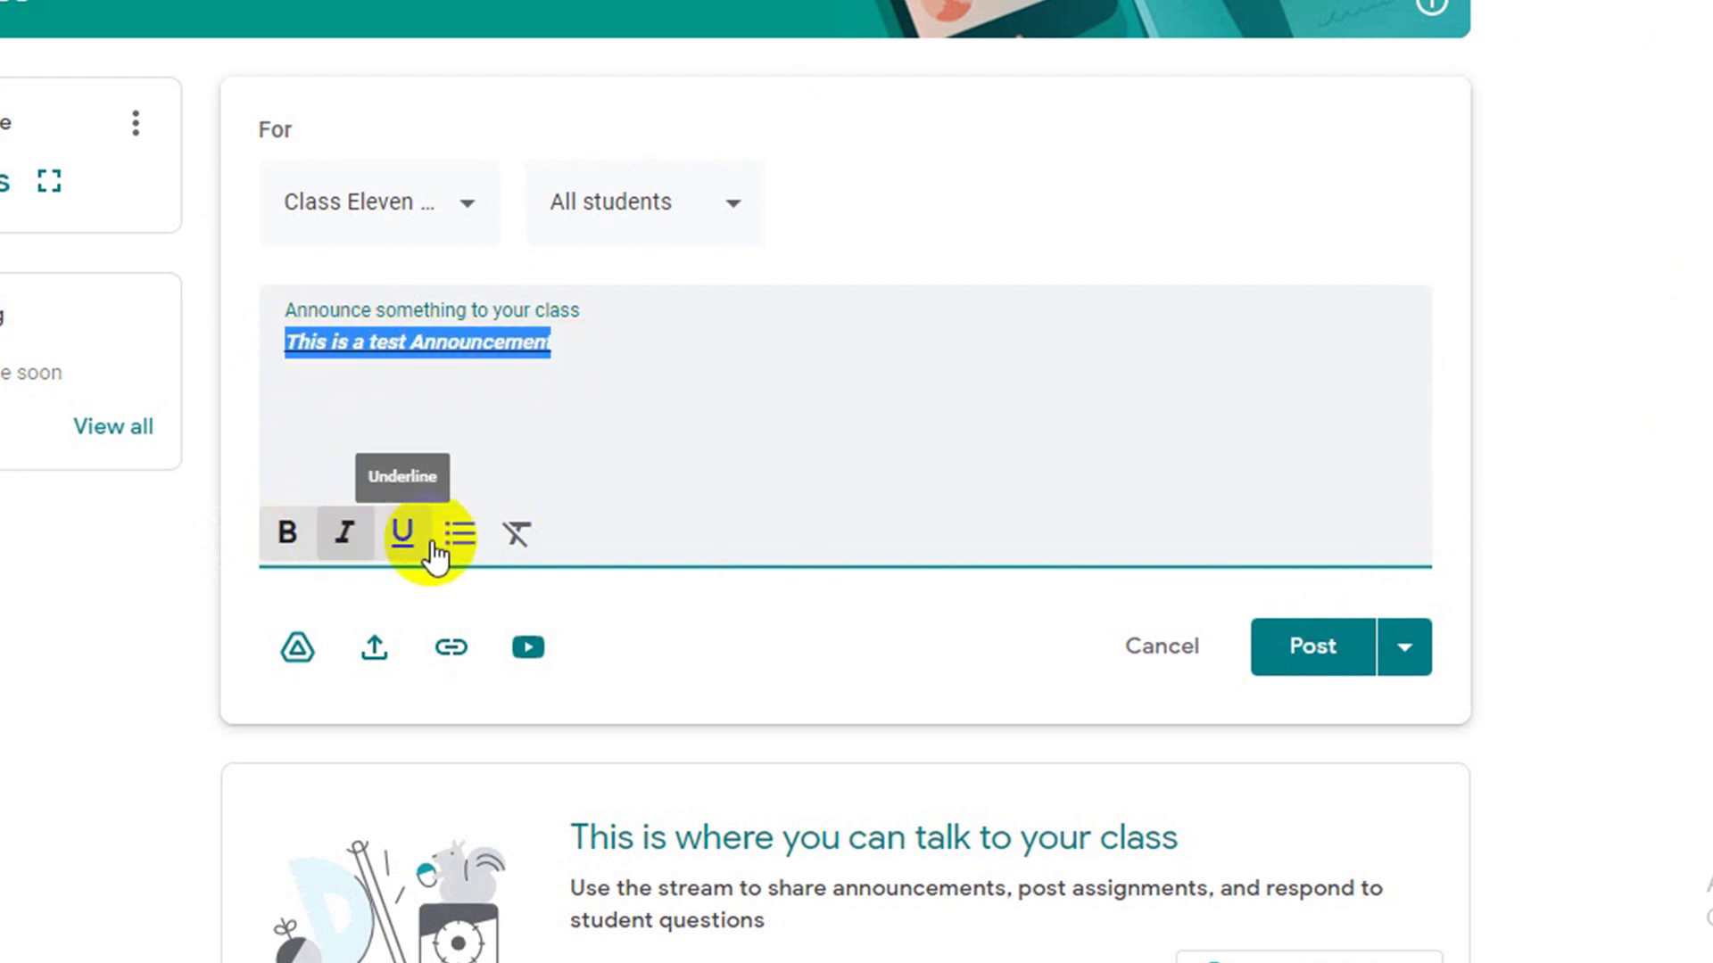
click(670, 365)
click(1309, 646)
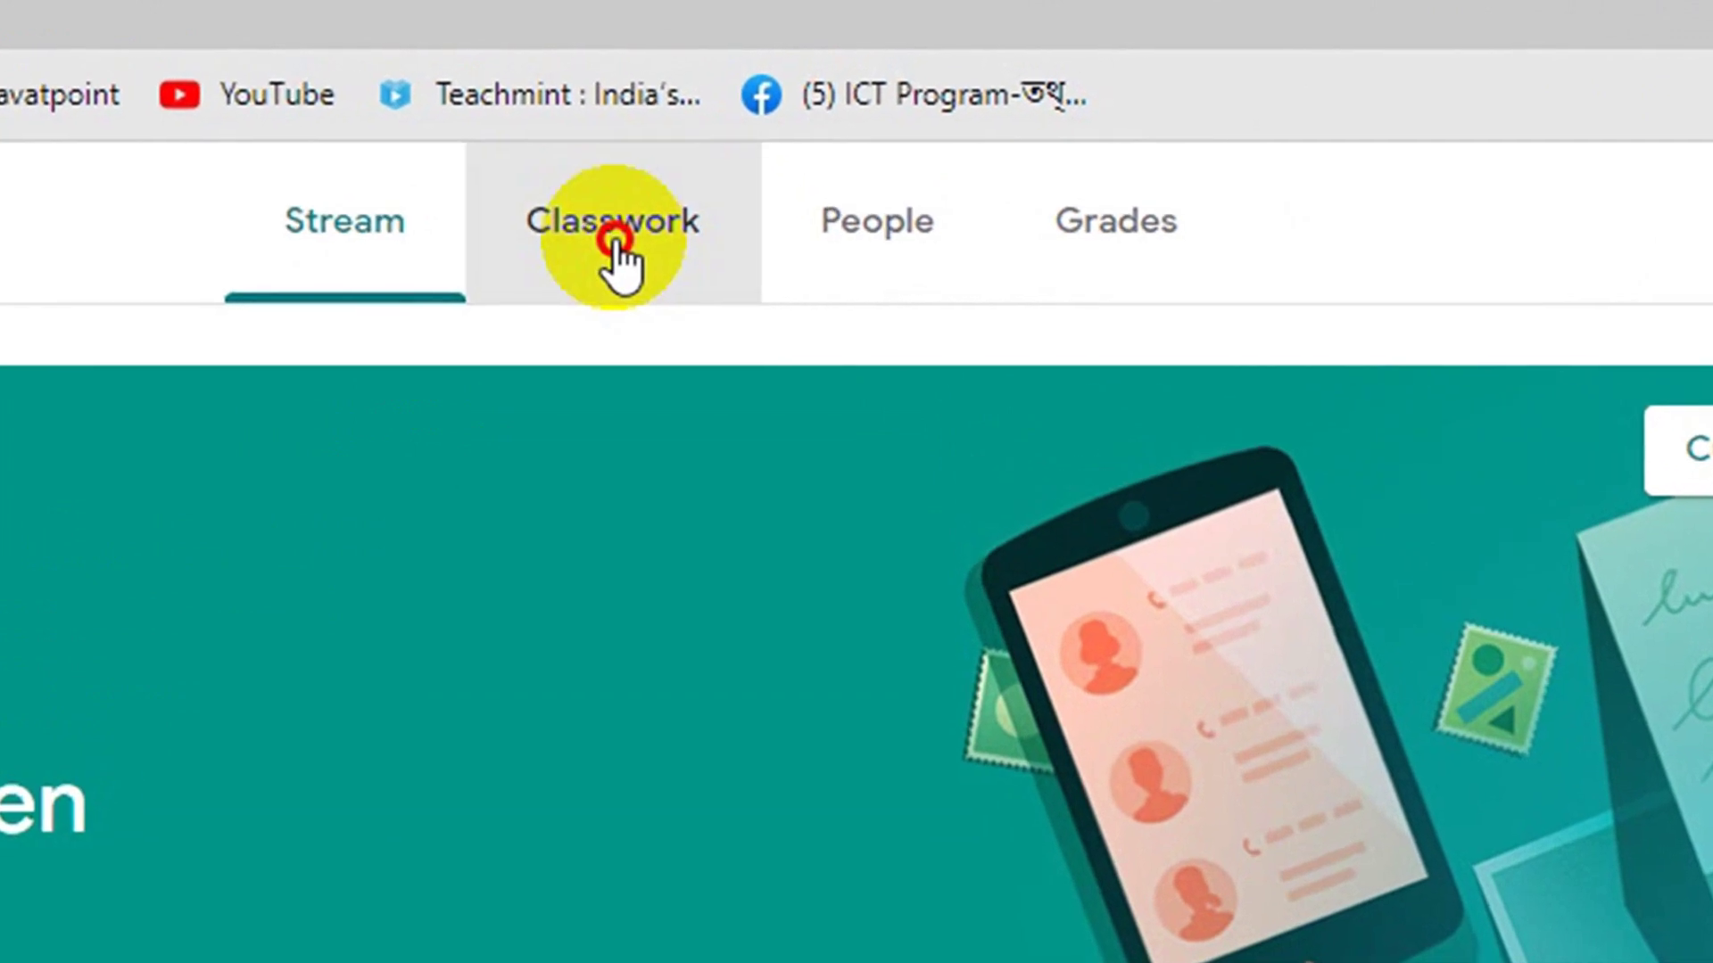
Step: Start a new assignment in the classwork of Class Eleven
click(804, 126)
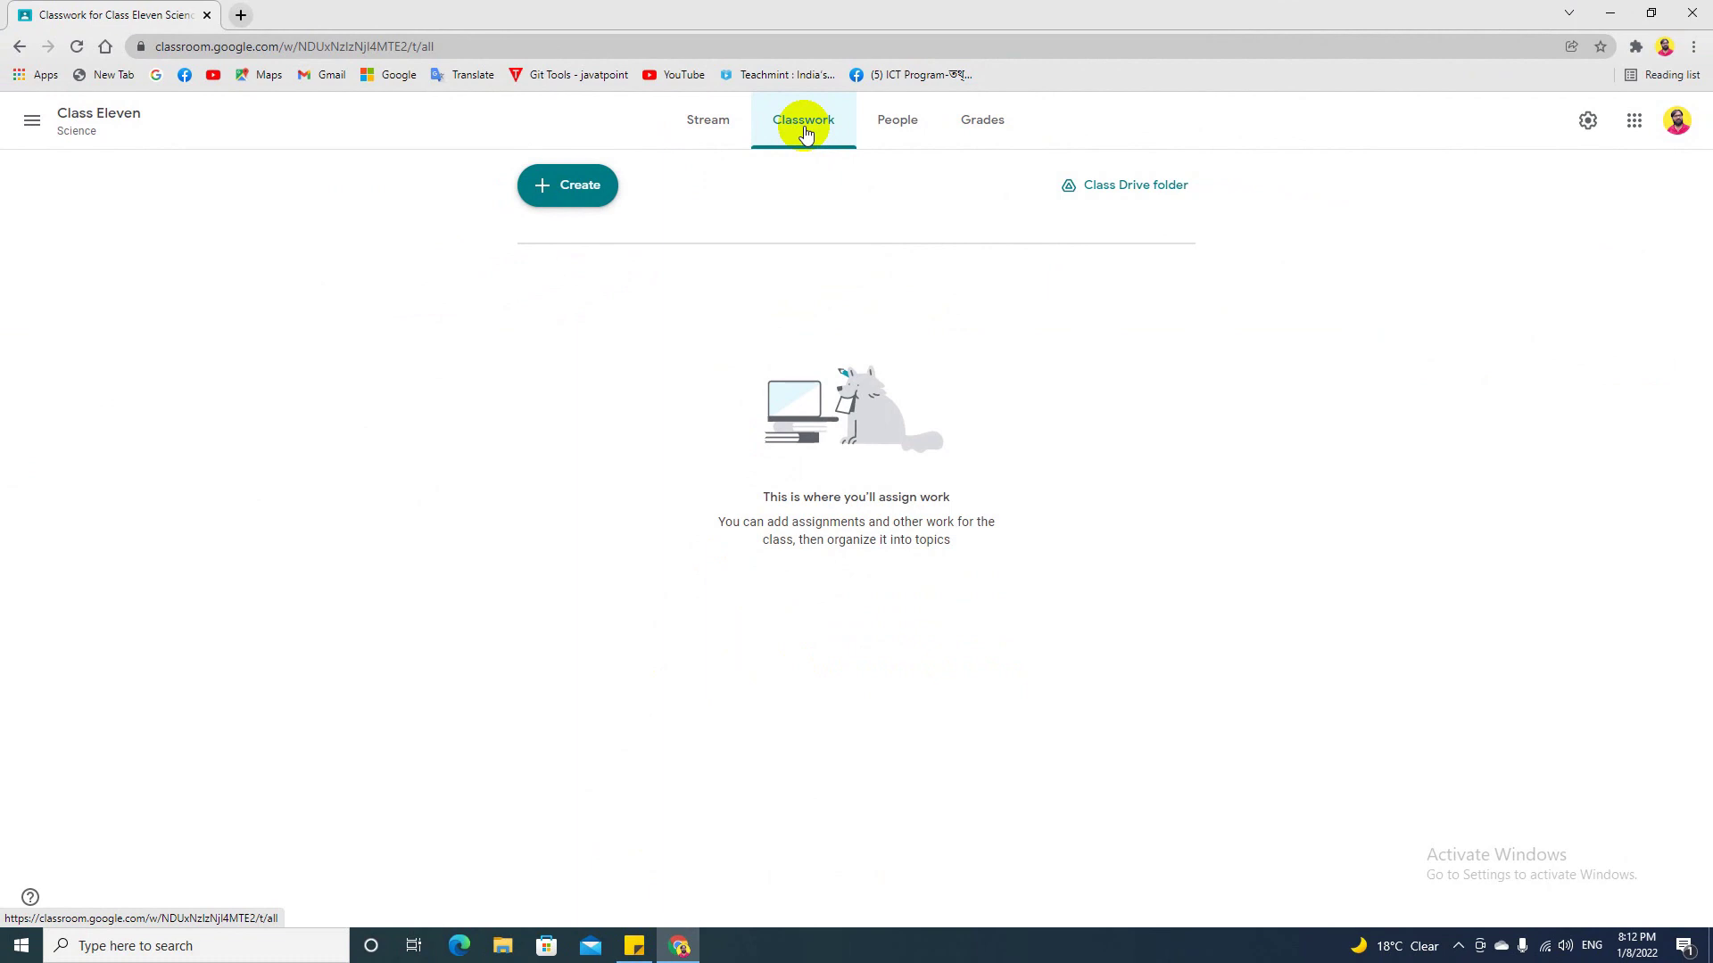
click(559, 184)
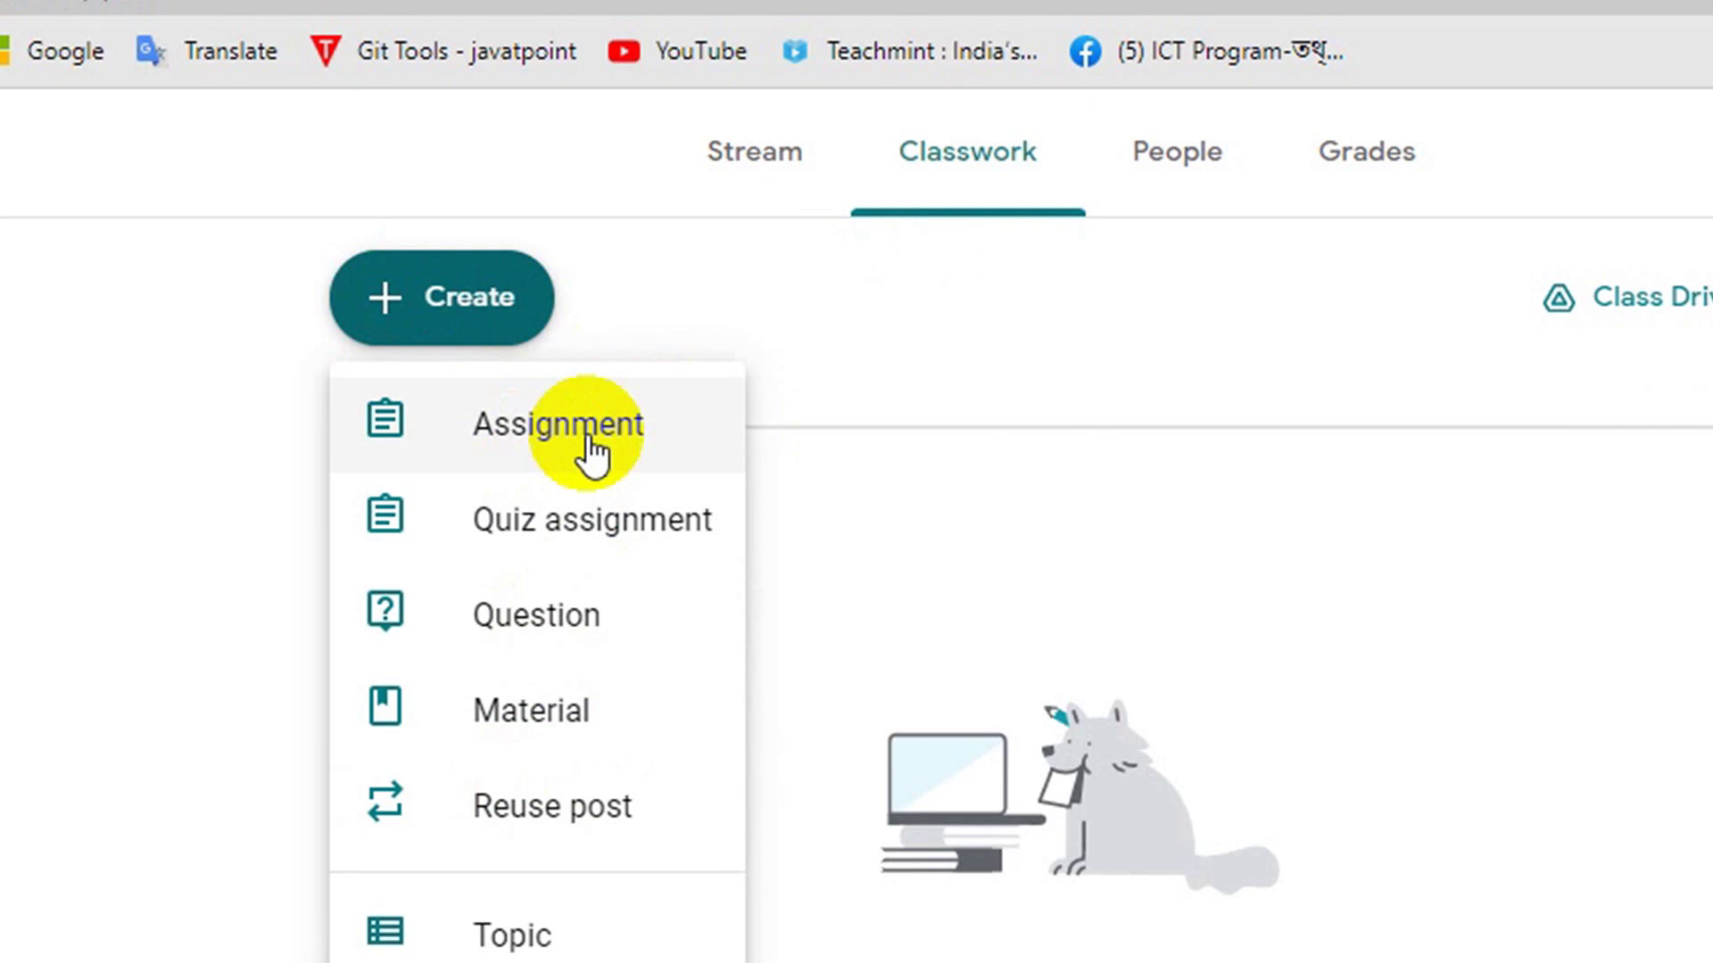
click(527, 424)
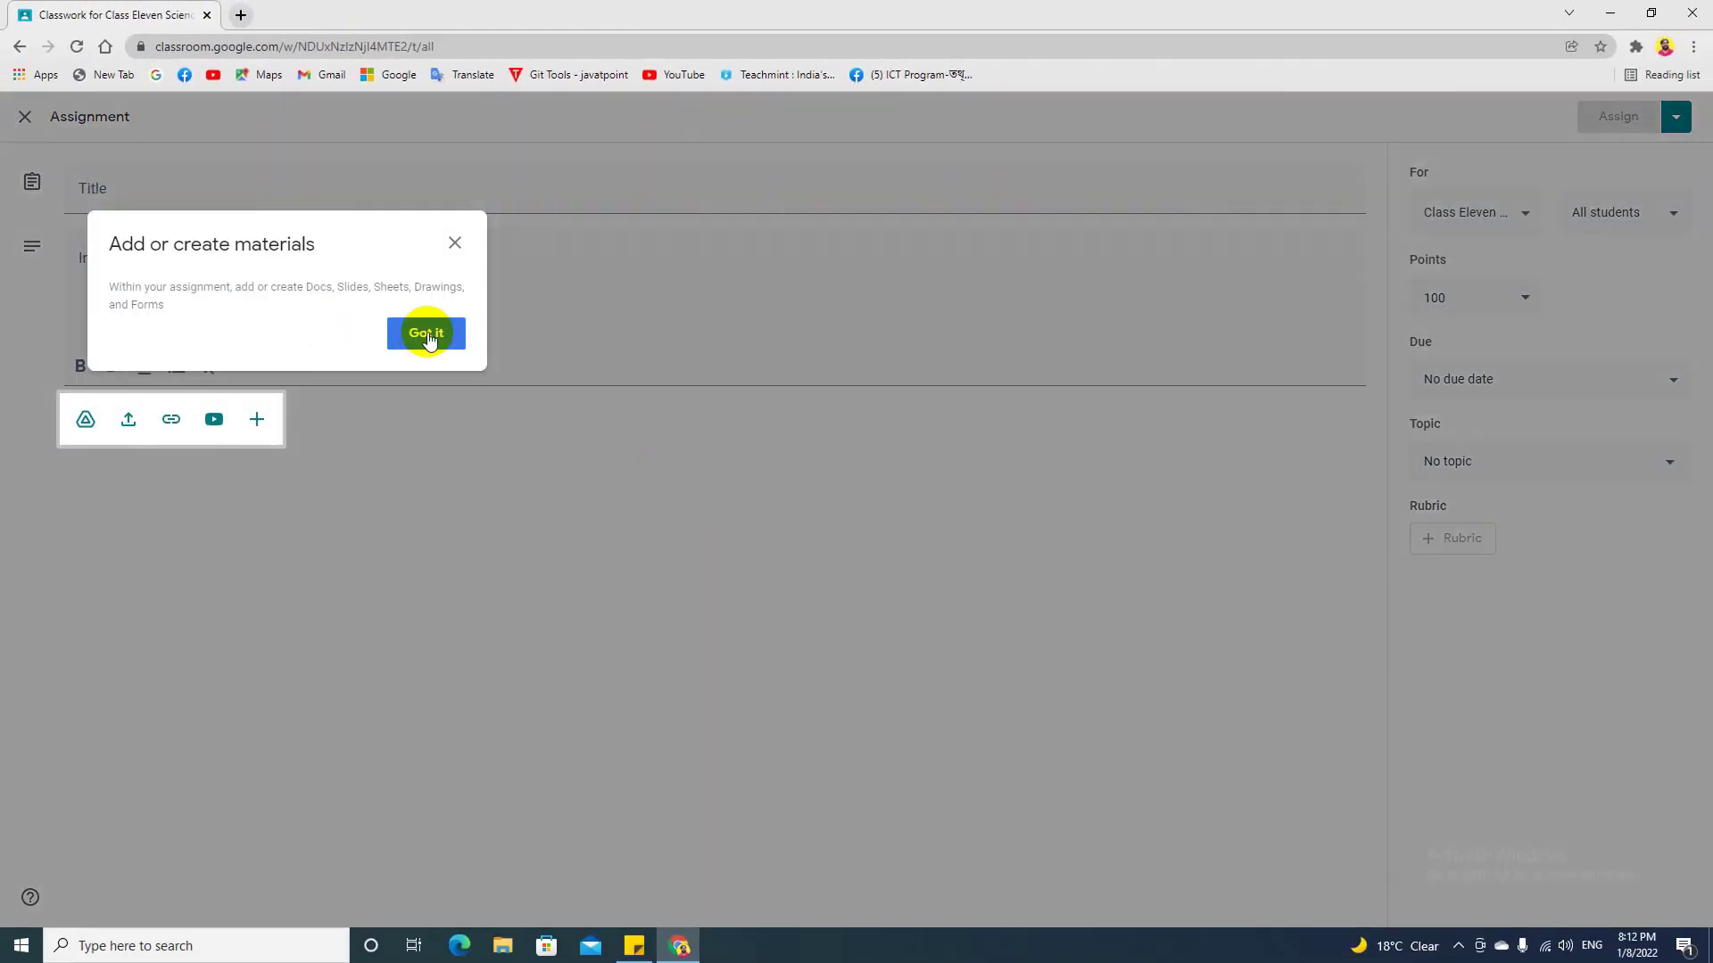
Step: Dismiss the tip about adding materials and title the new assignment "Test Assignment", correcting the misspelled second word
click(435, 346)
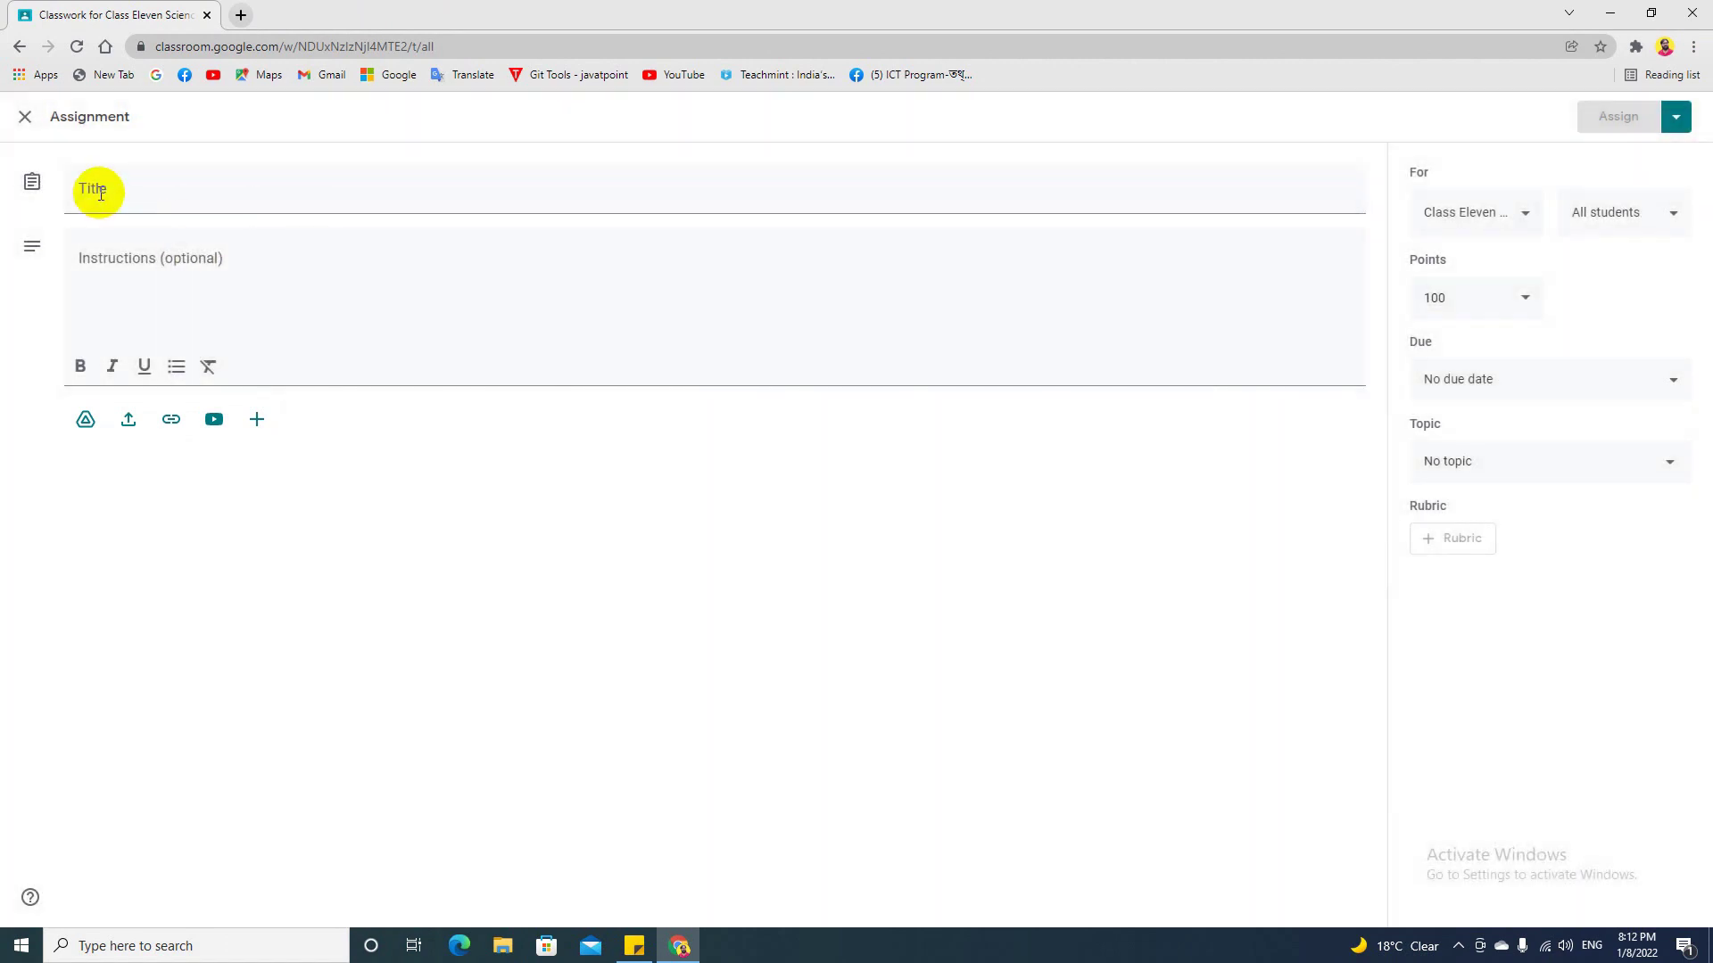
click(100, 192)
click(92, 264)
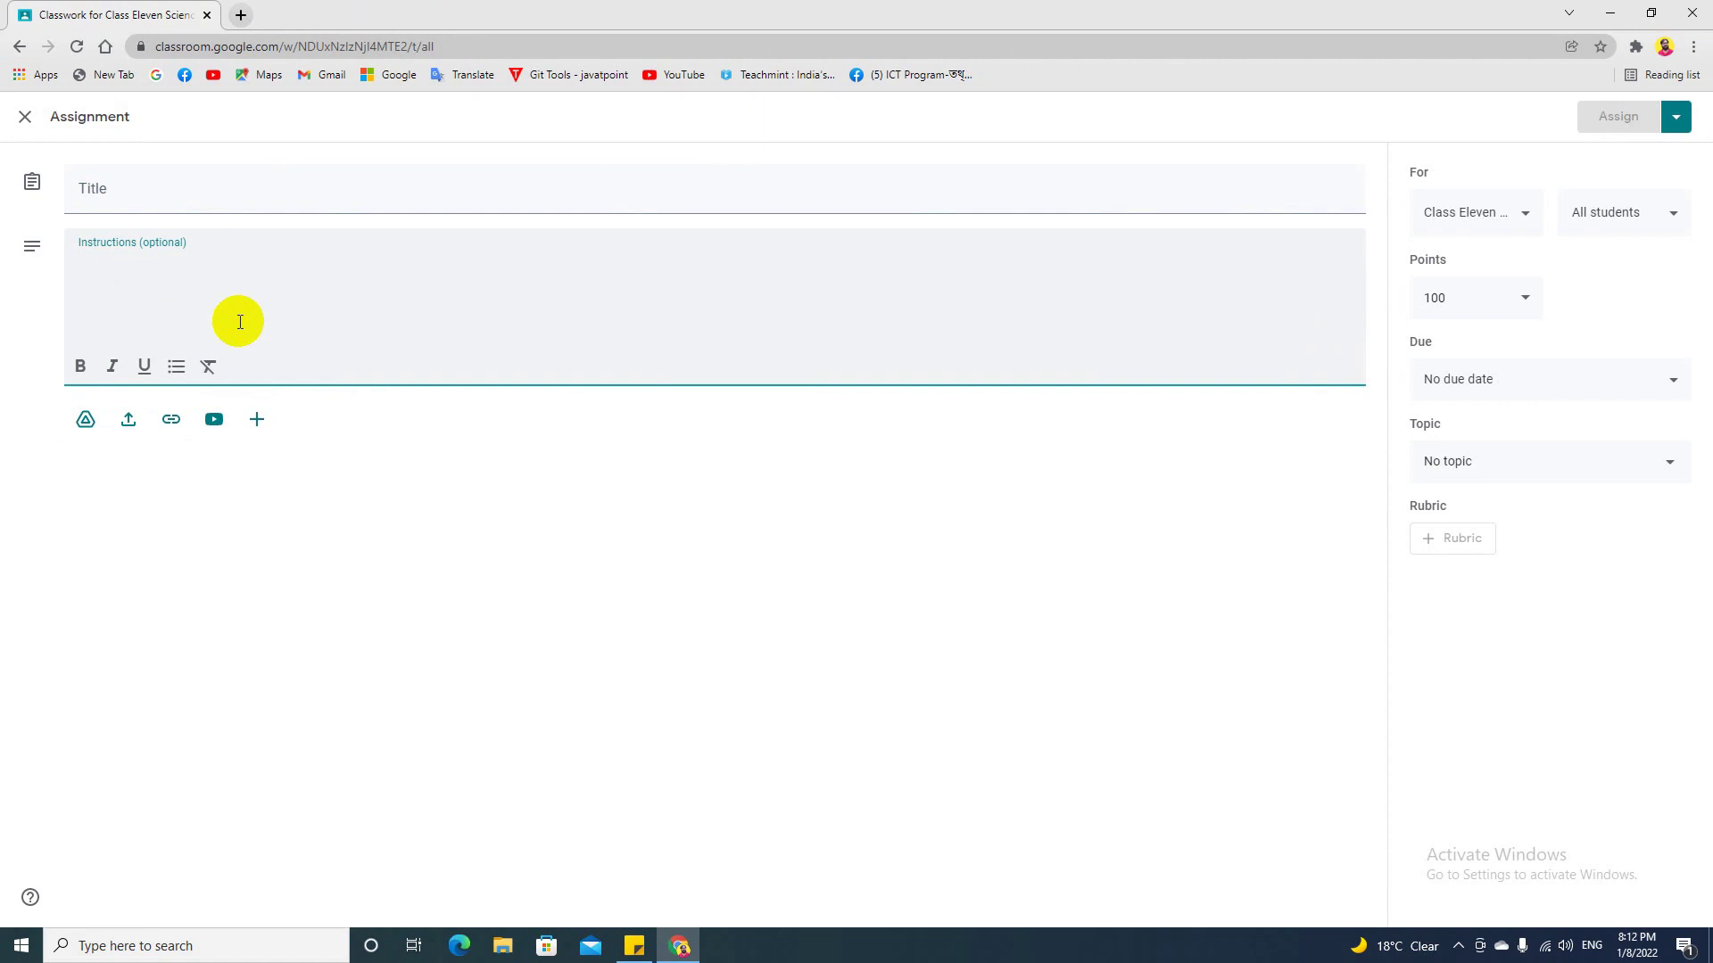
click(1674, 117)
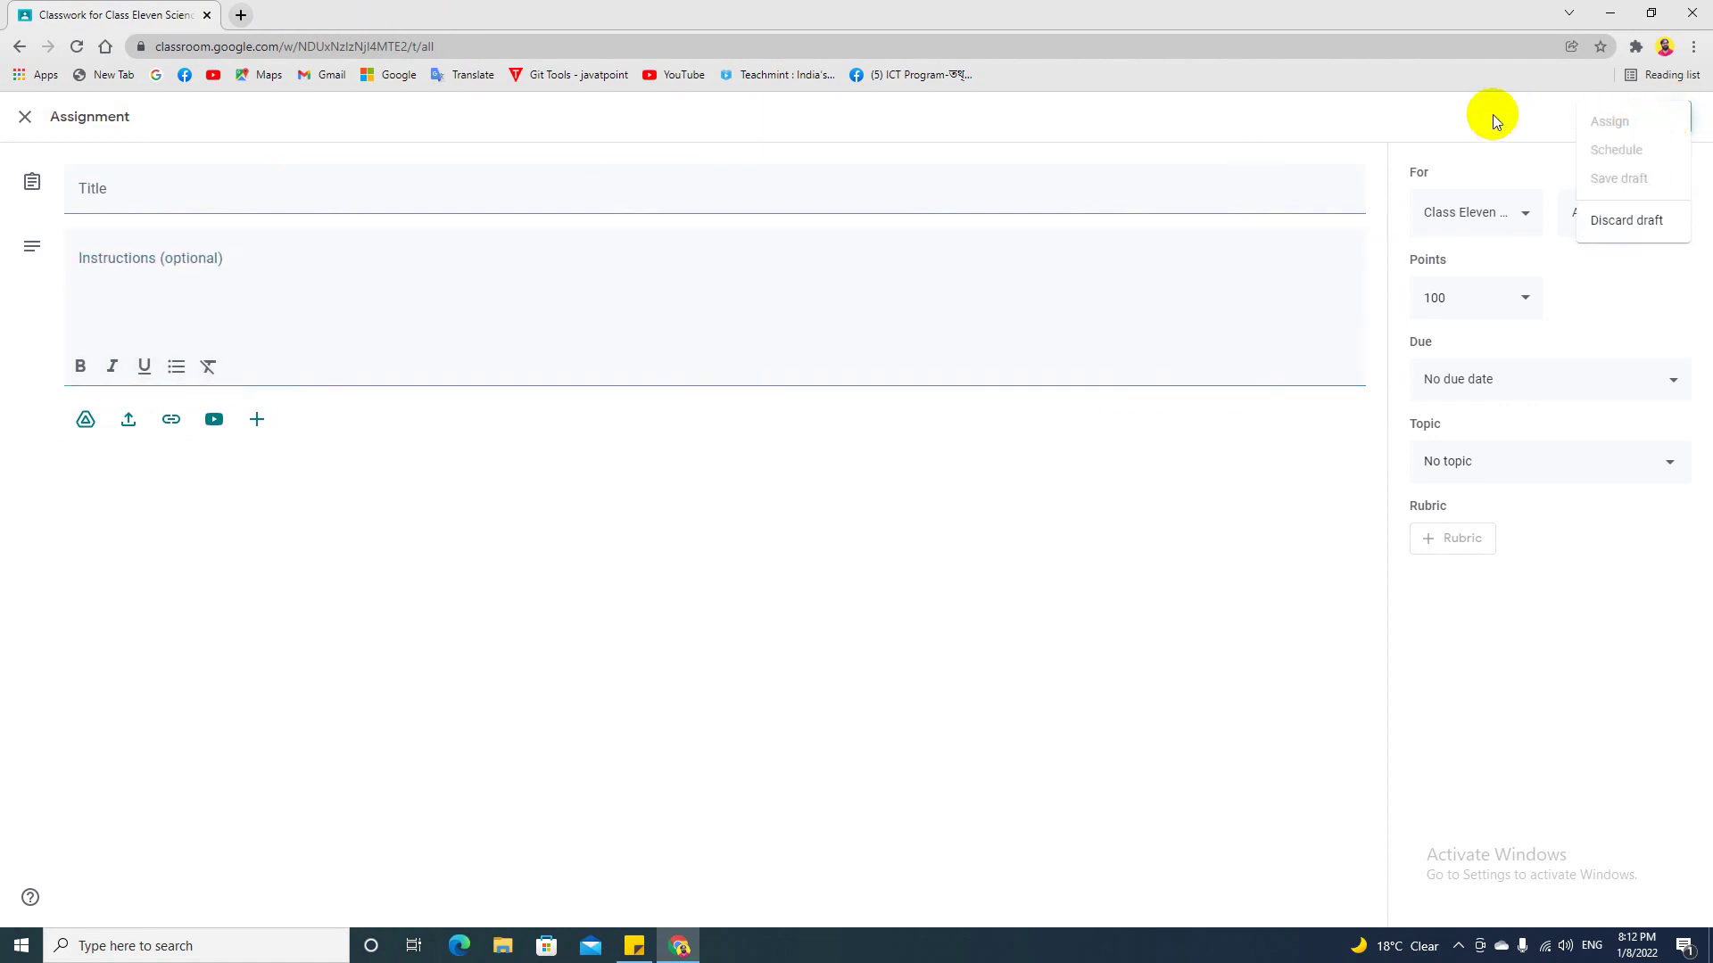
click(1587, 114)
click(102, 189)
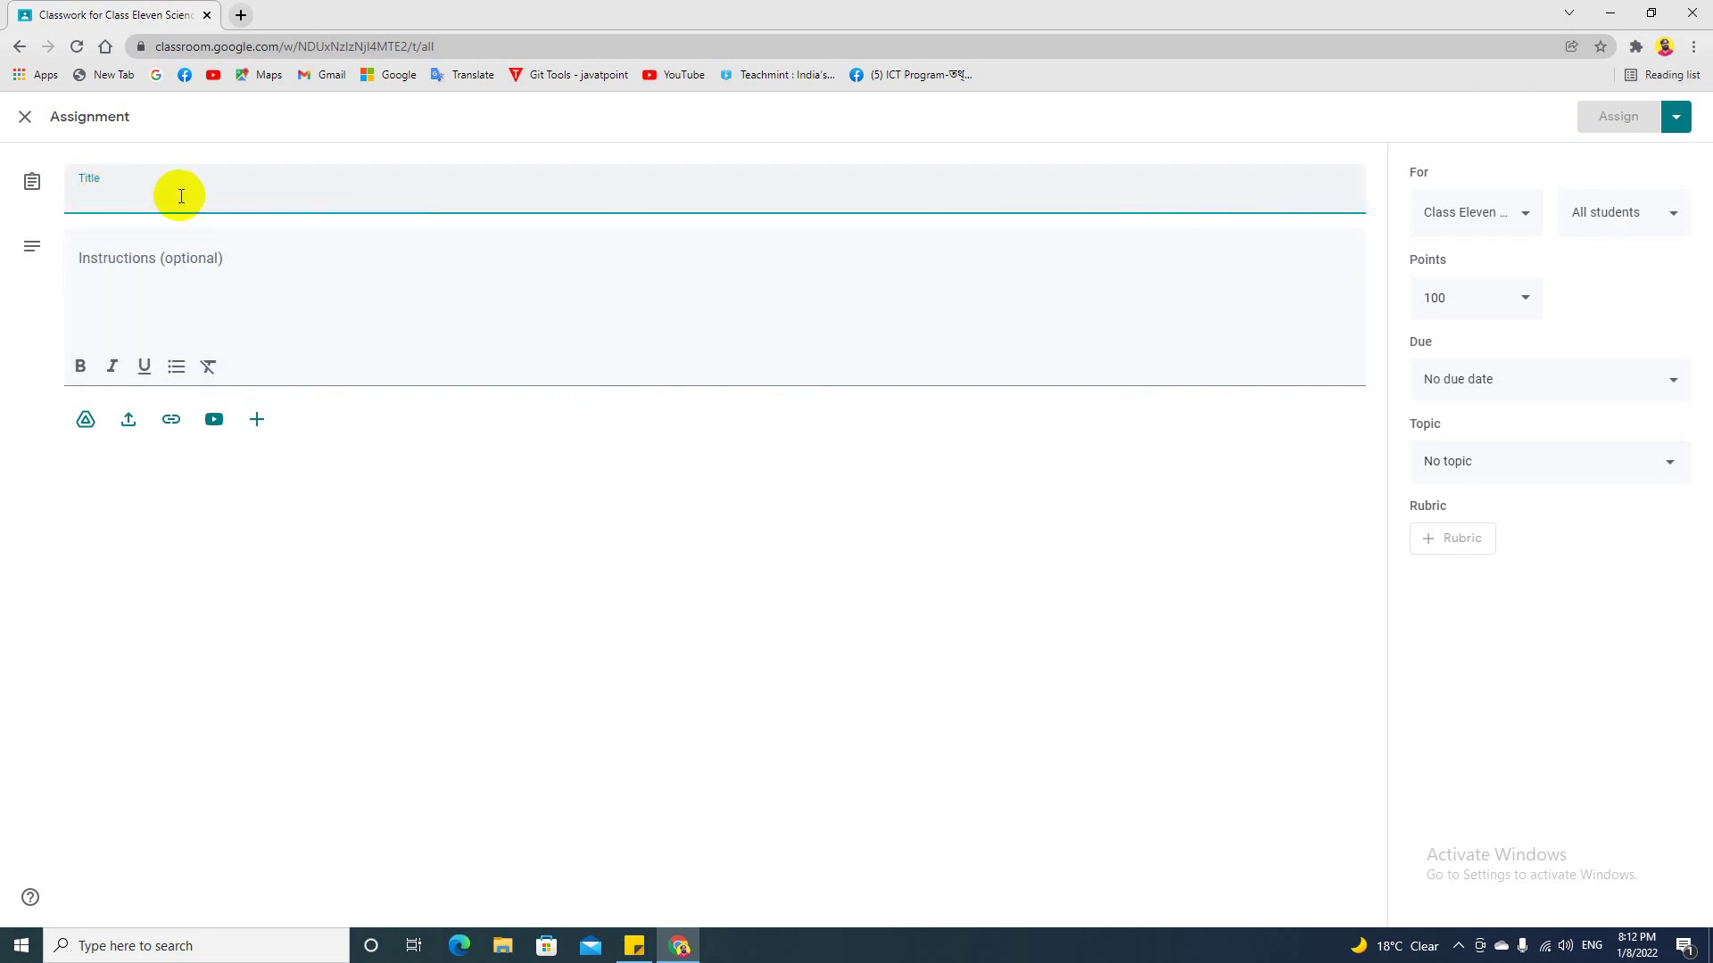
text(Test)
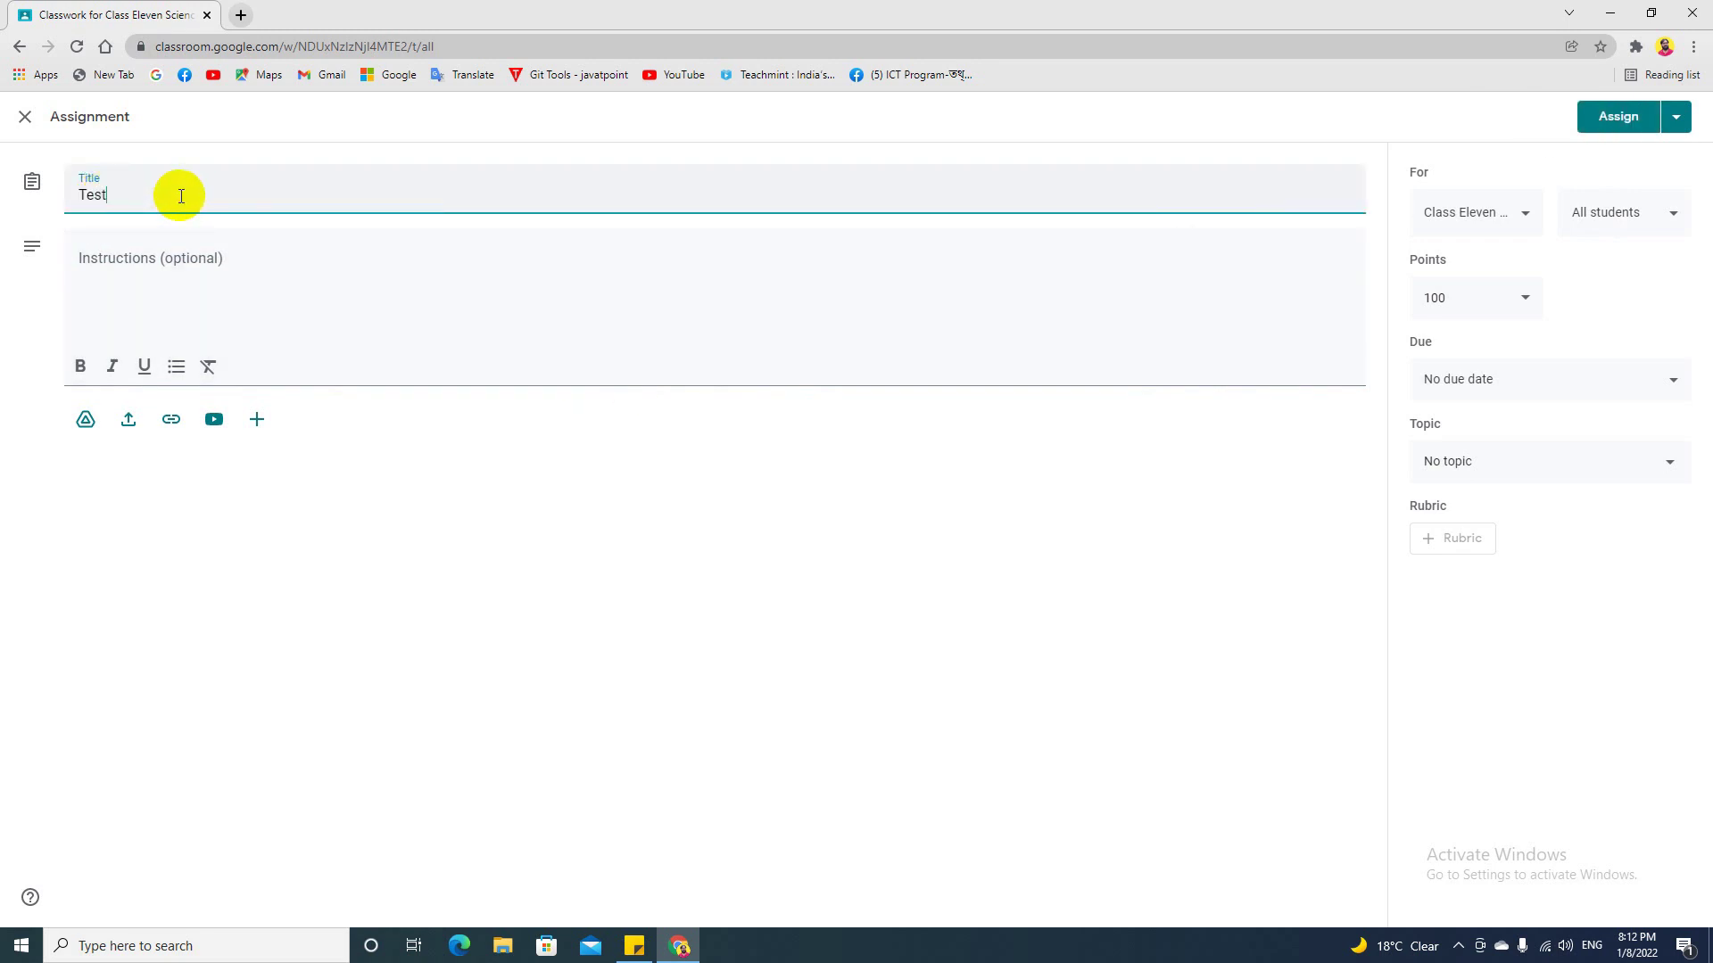
text( Assignem)
right_click(161, 194)
click(182, 206)
click(125, 264)
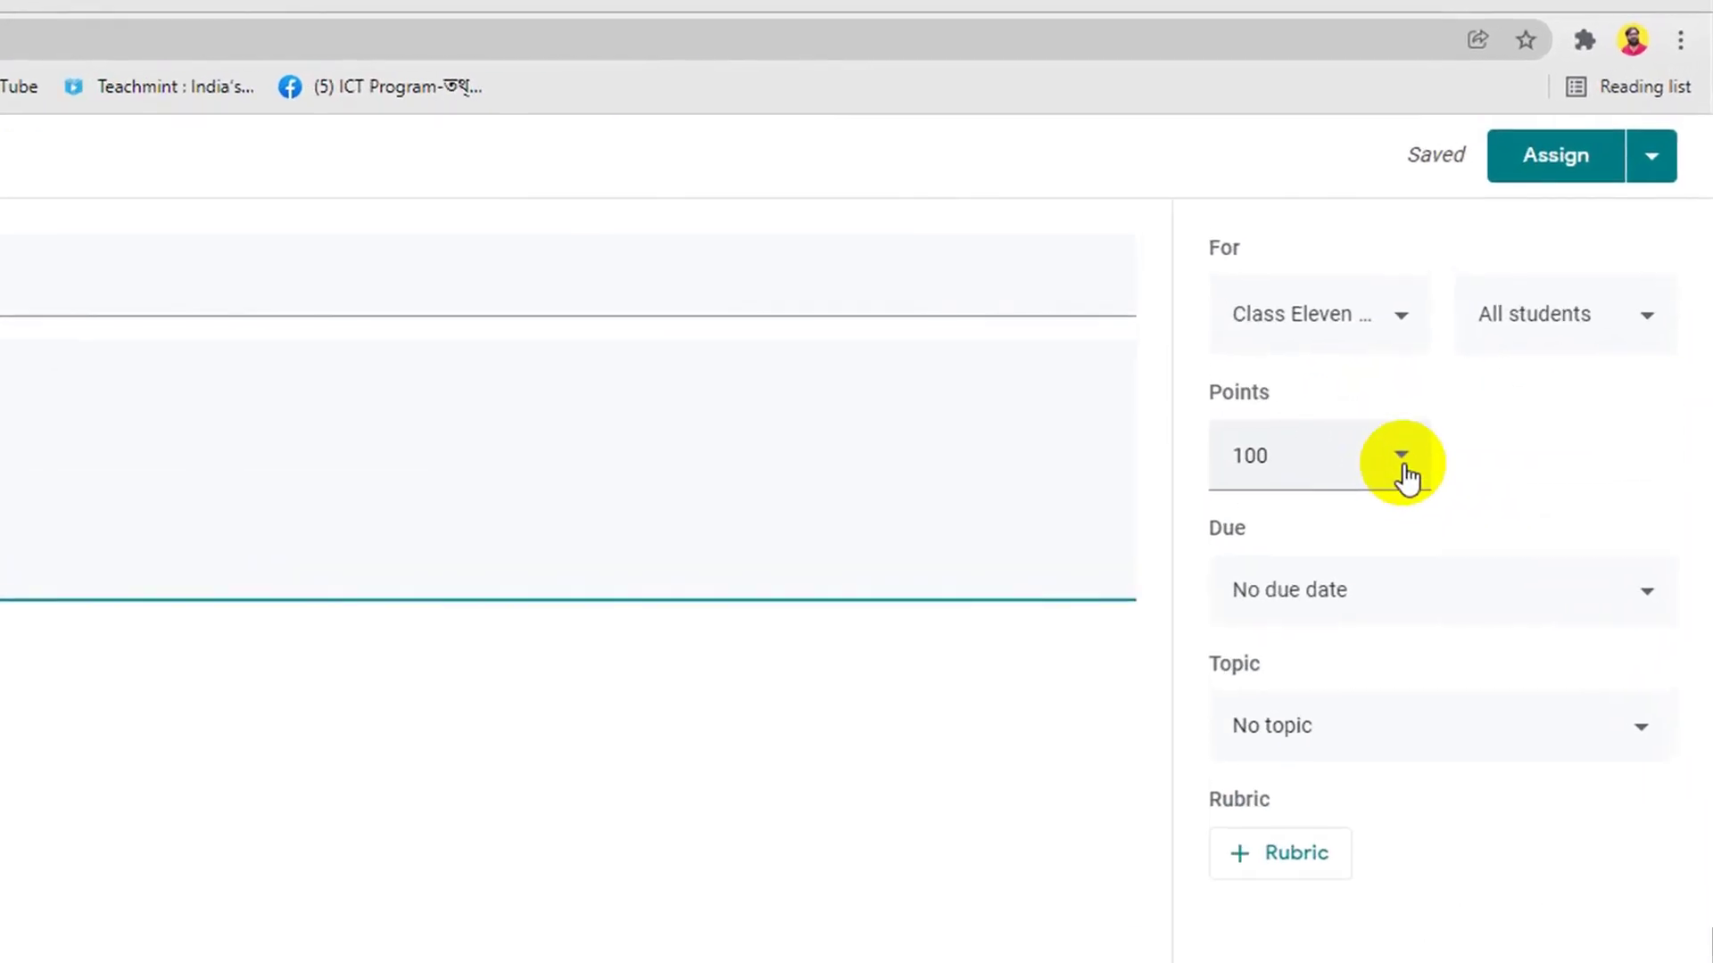
Step: Set the assignment's points to 10
click(1402, 457)
click(1401, 457)
drag(1299, 456, 1220, 457)
text(20)
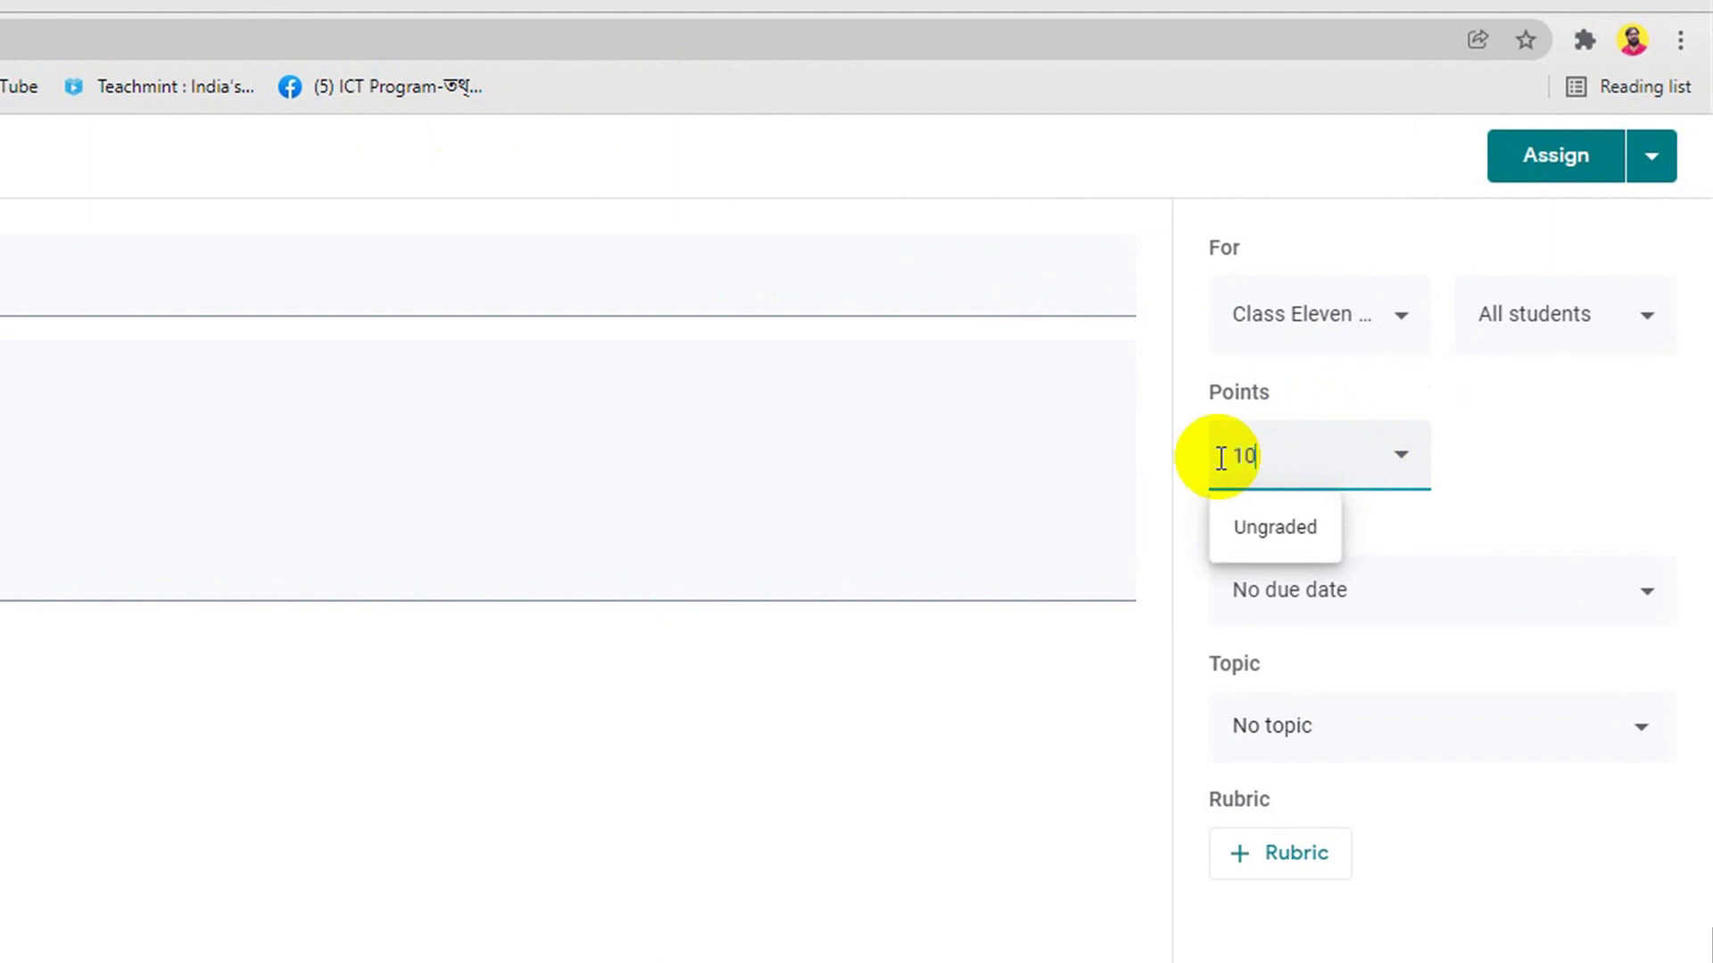
click(1517, 953)
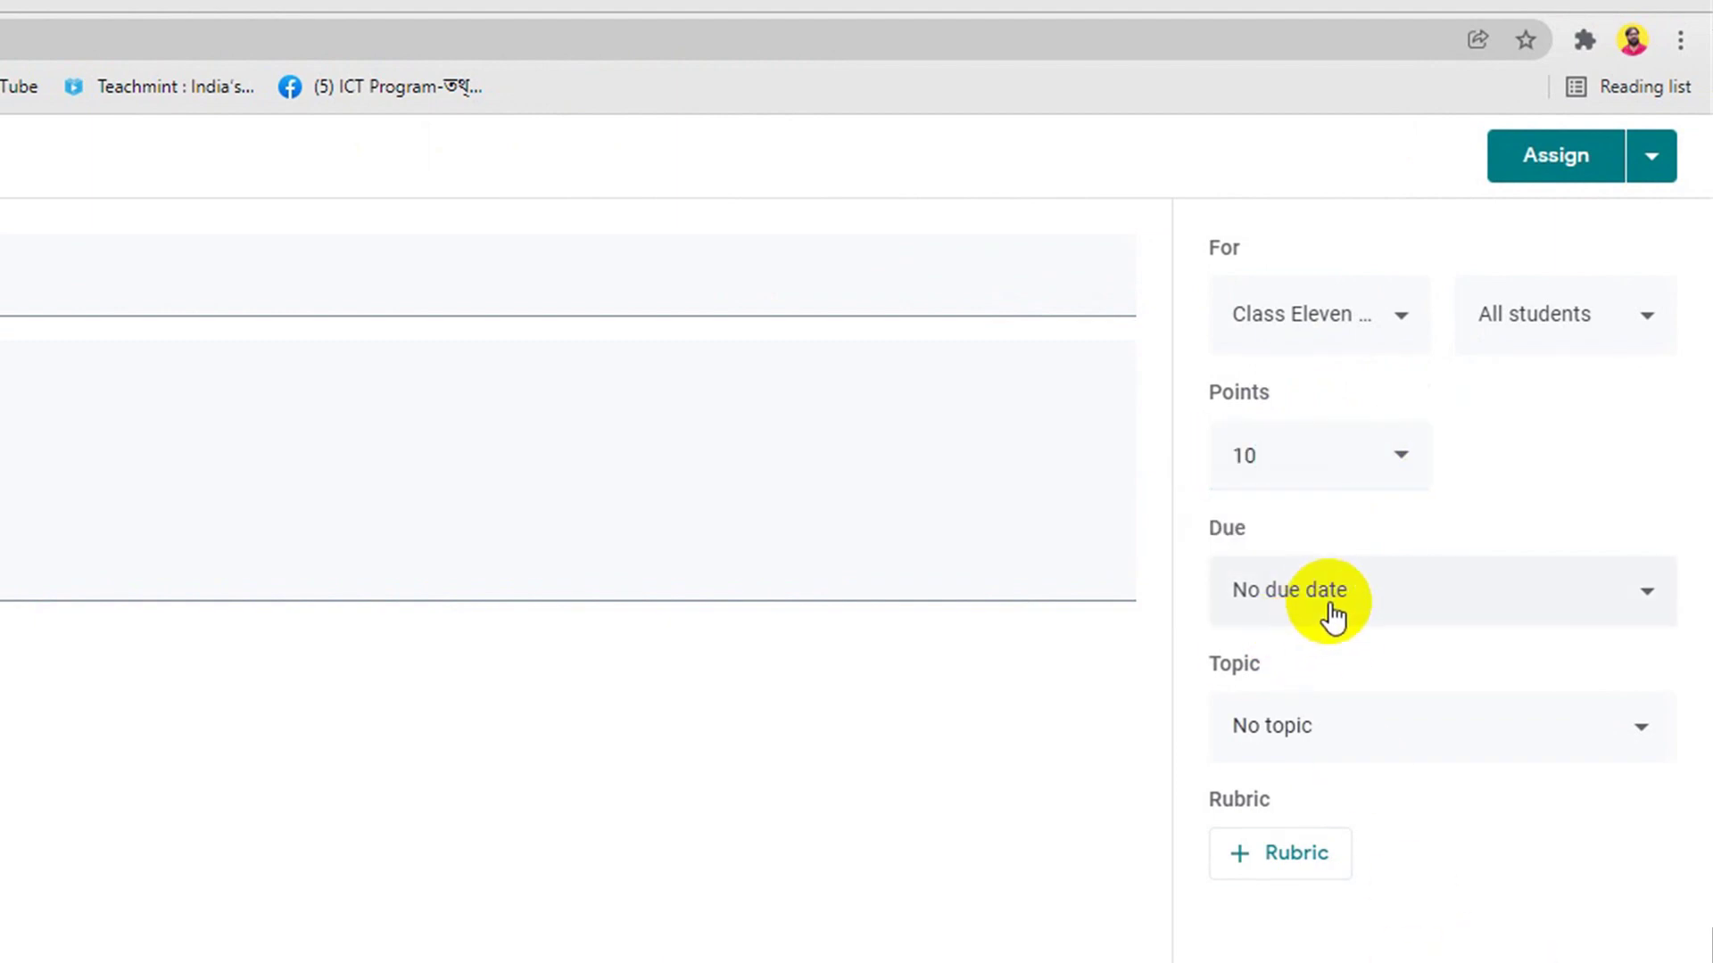
Step: Set the assignment's due date to Jan 12, 2022, without a time
click(1625, 607)
click(1516, 705)
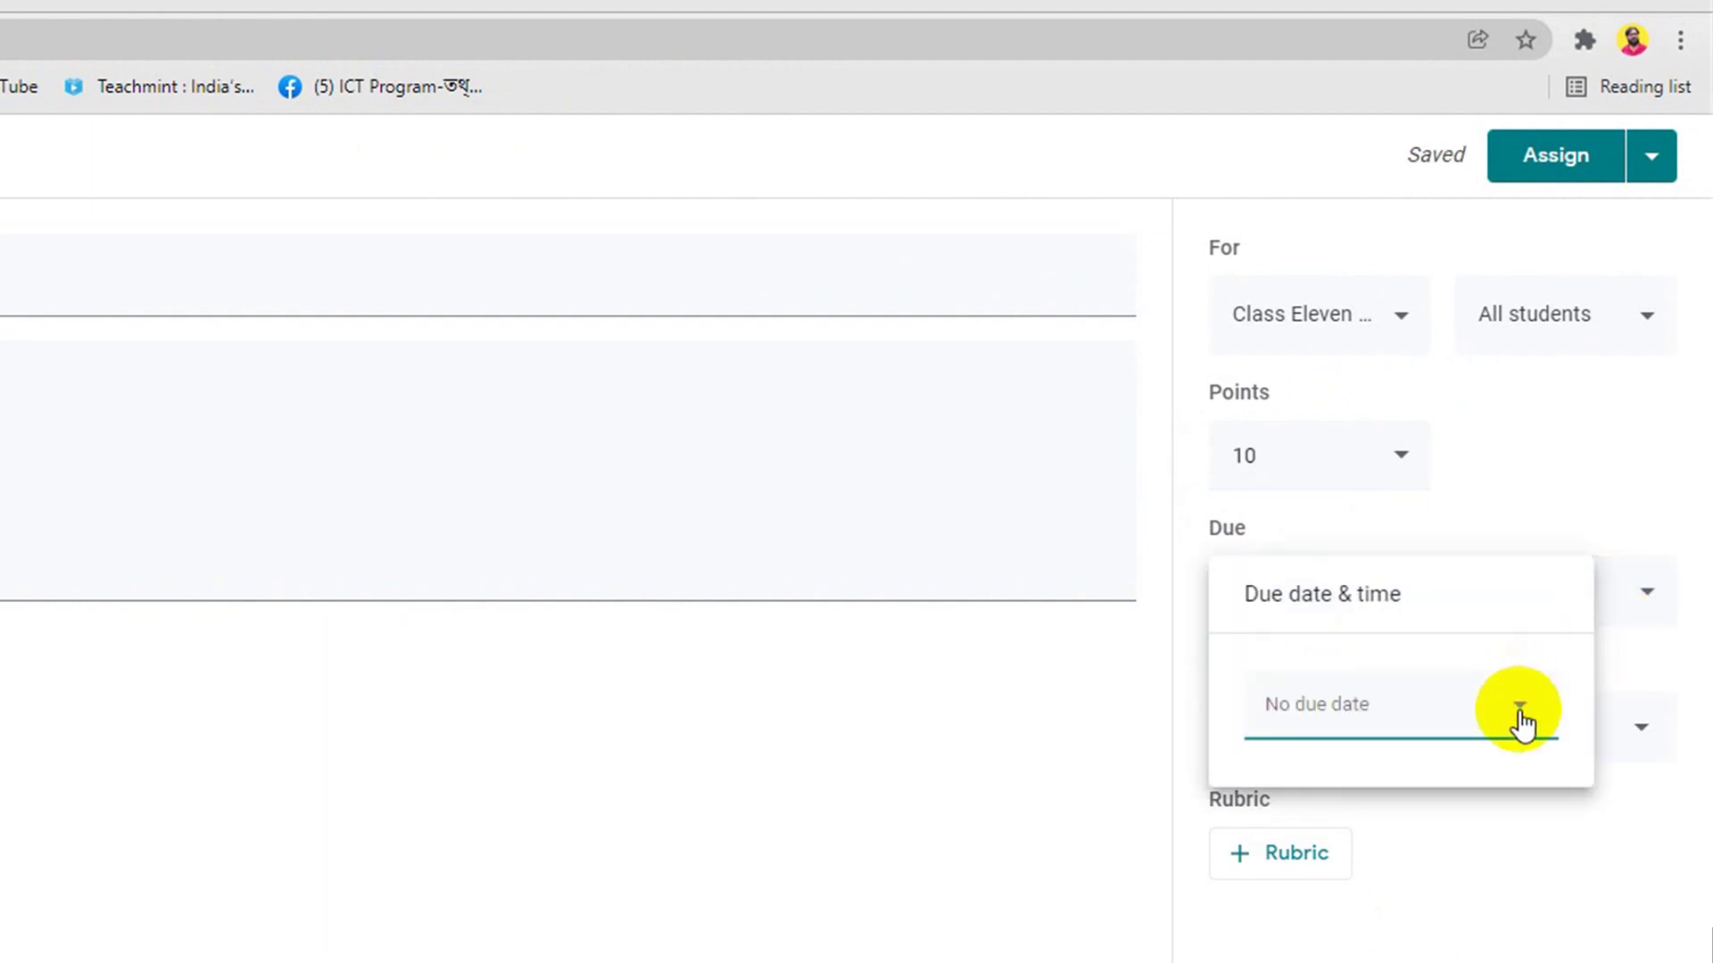
click(1413, 936)
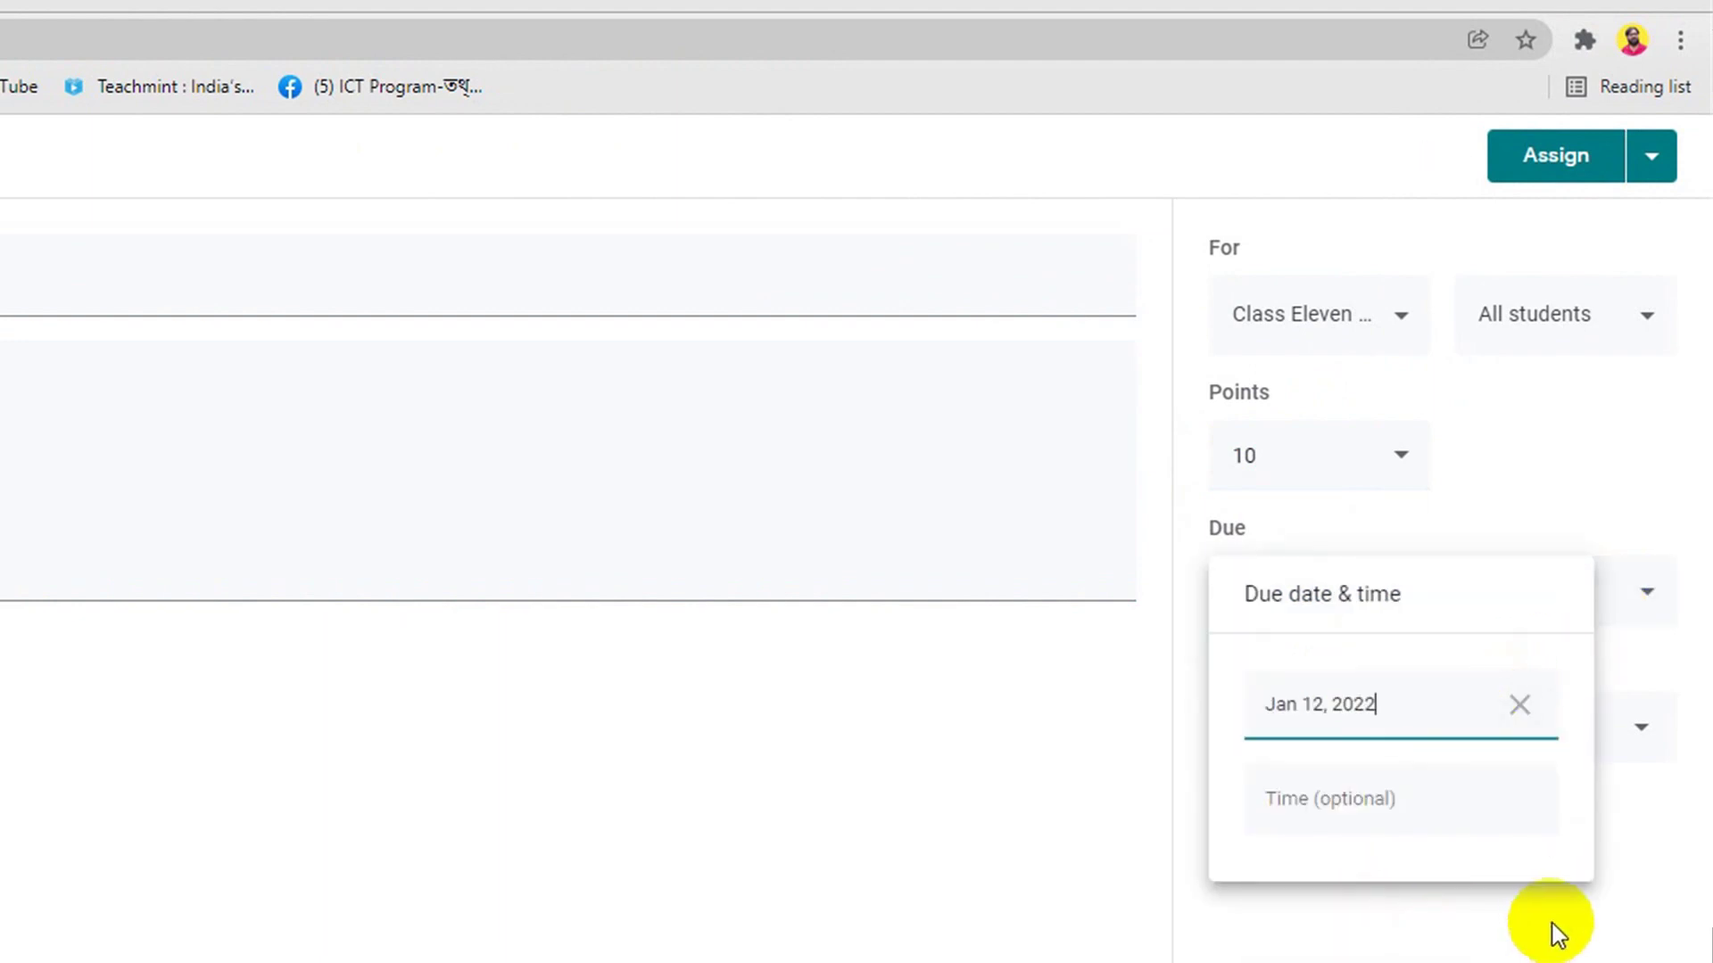
click(1635, 880)
Step: Check the topic choices and rubric options available for the assignment without choosing any
click(1549, 734)
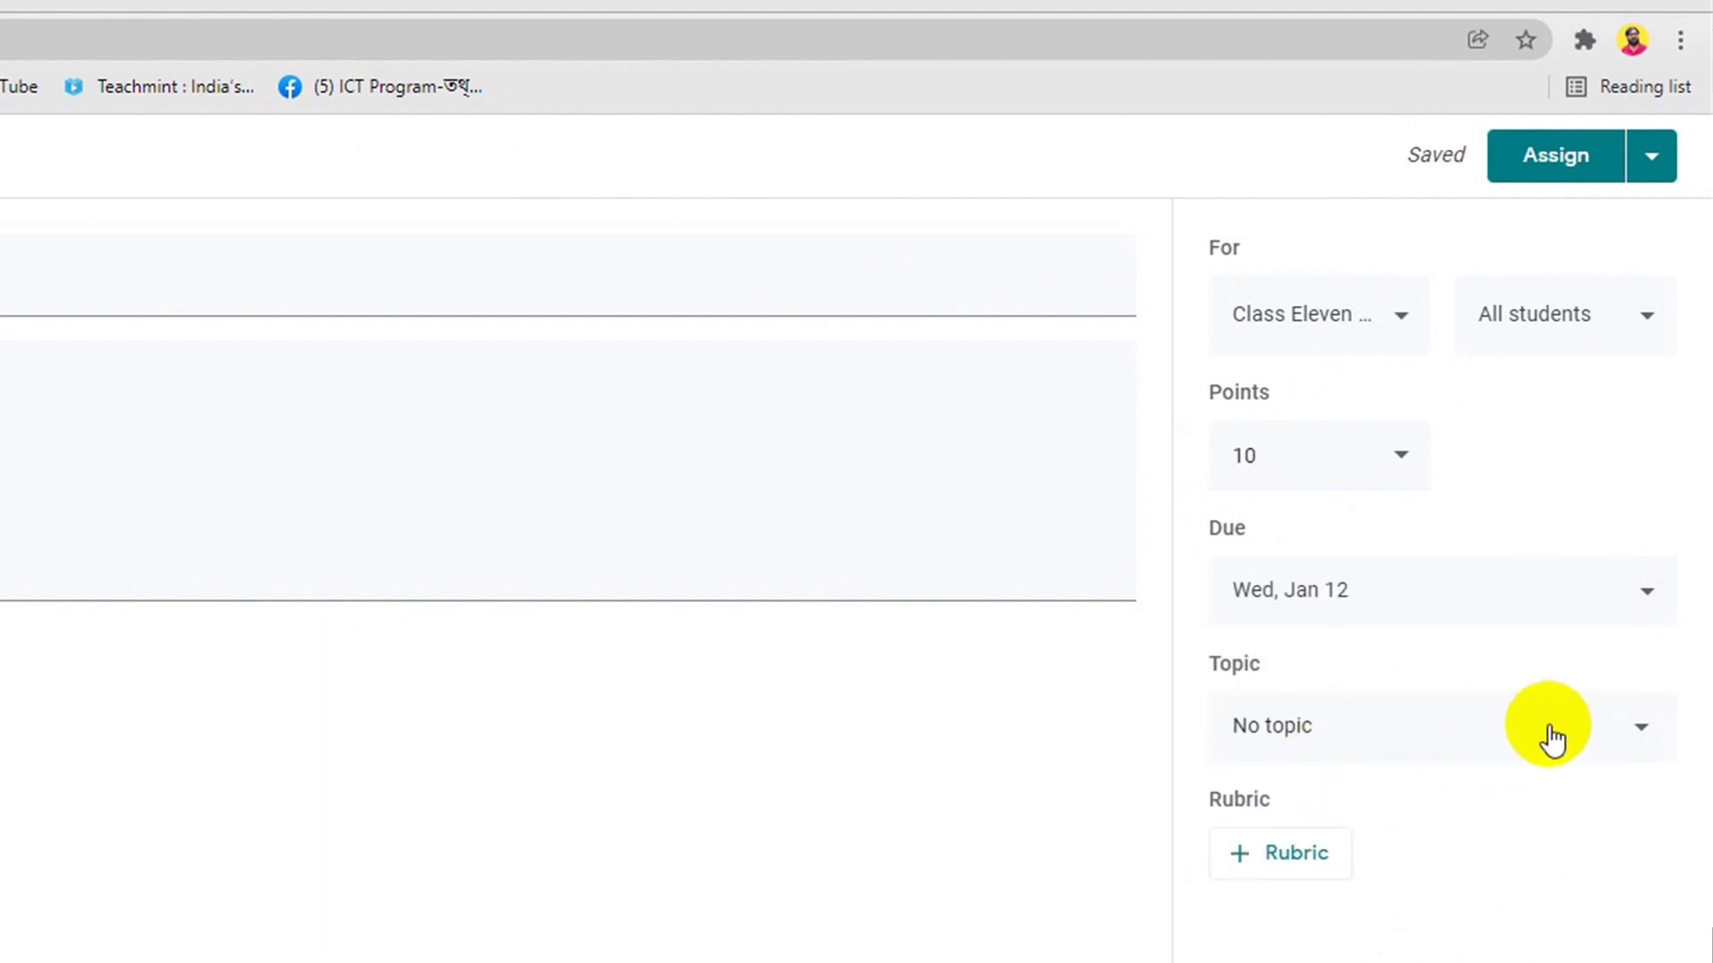
click(1553, 735)
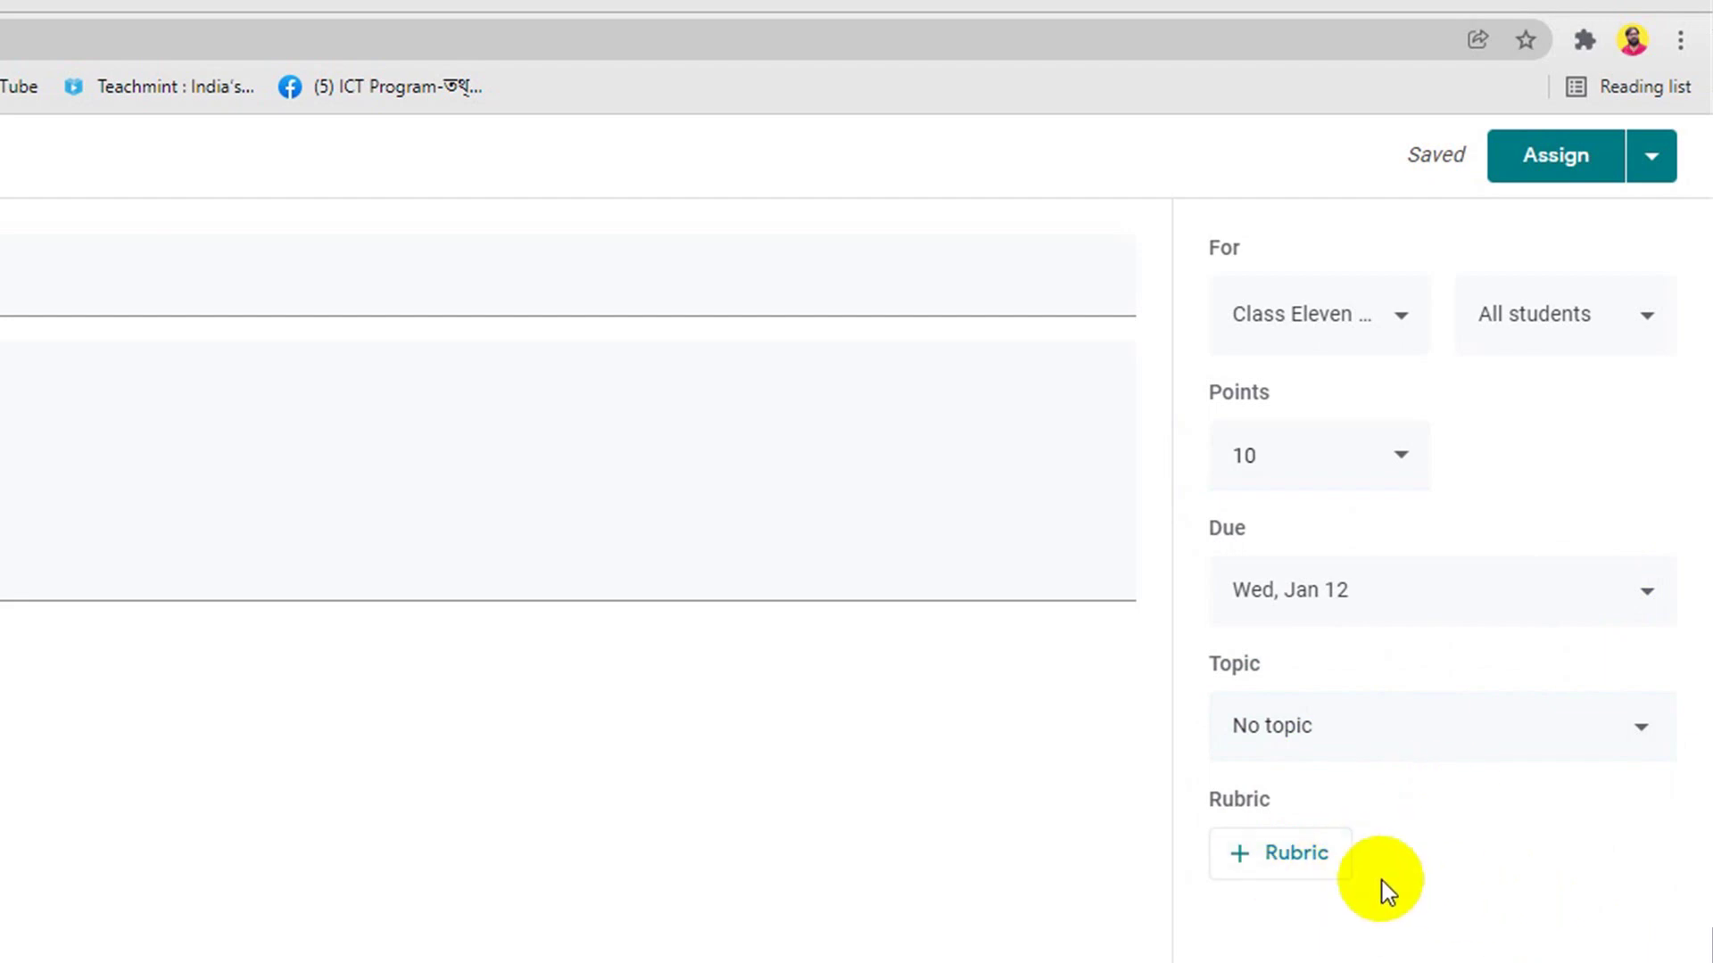
click(1269, 858)
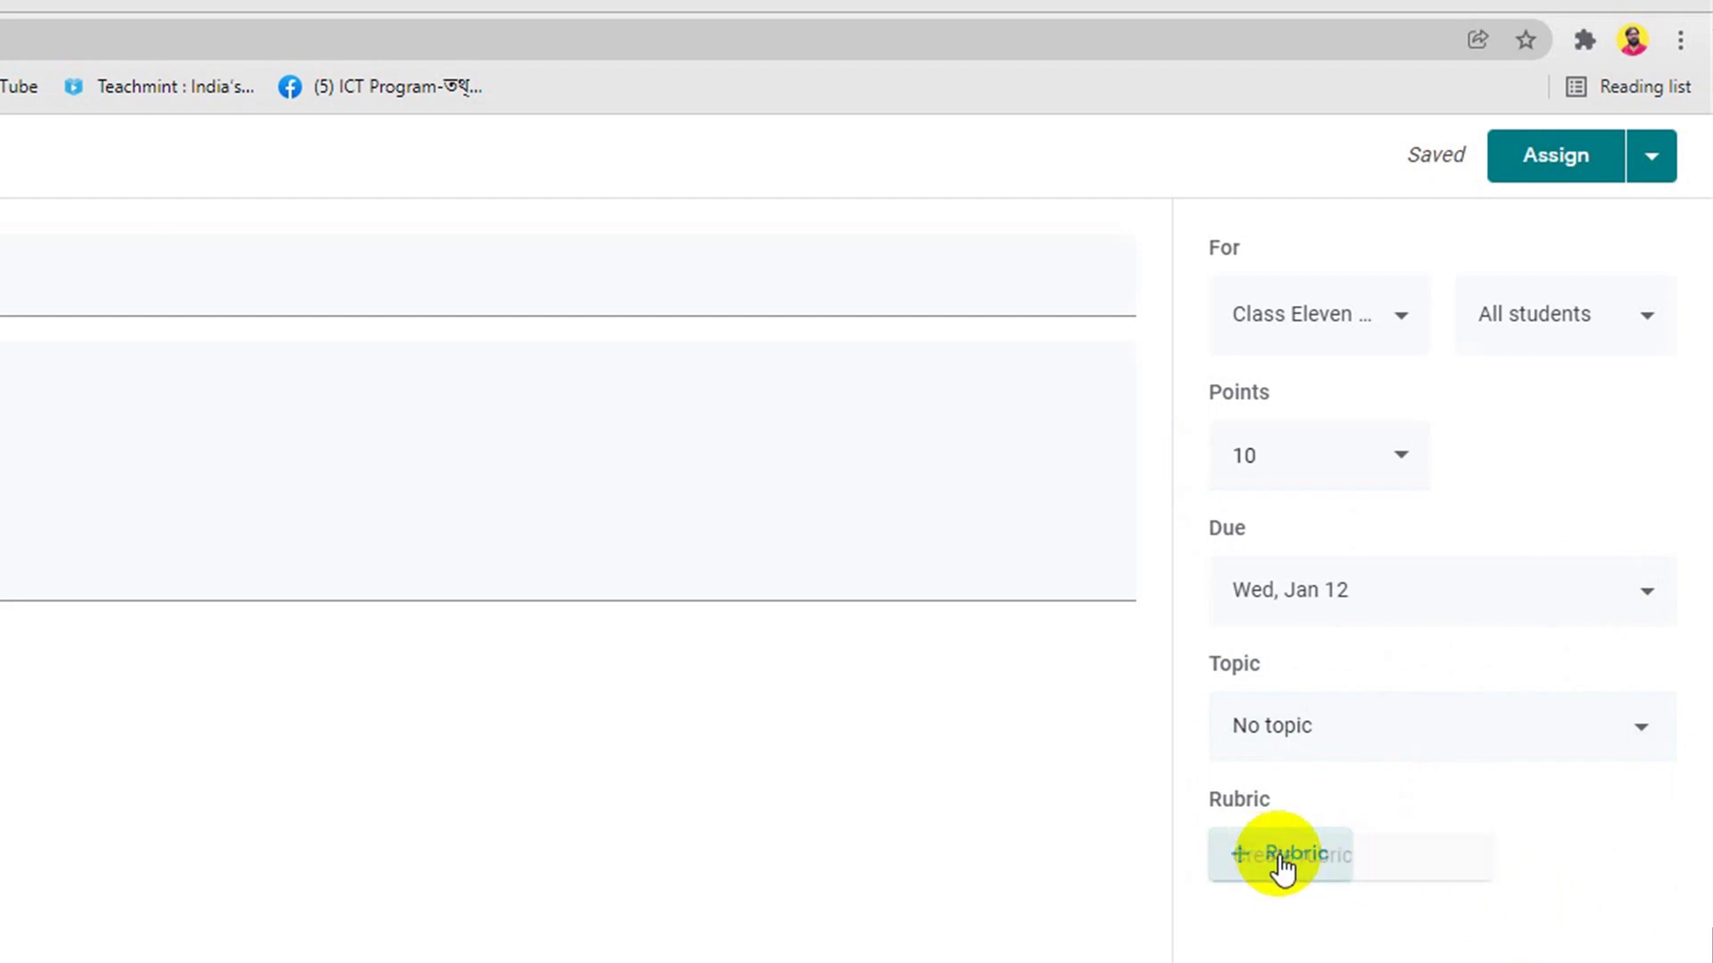
click(1534, 917)
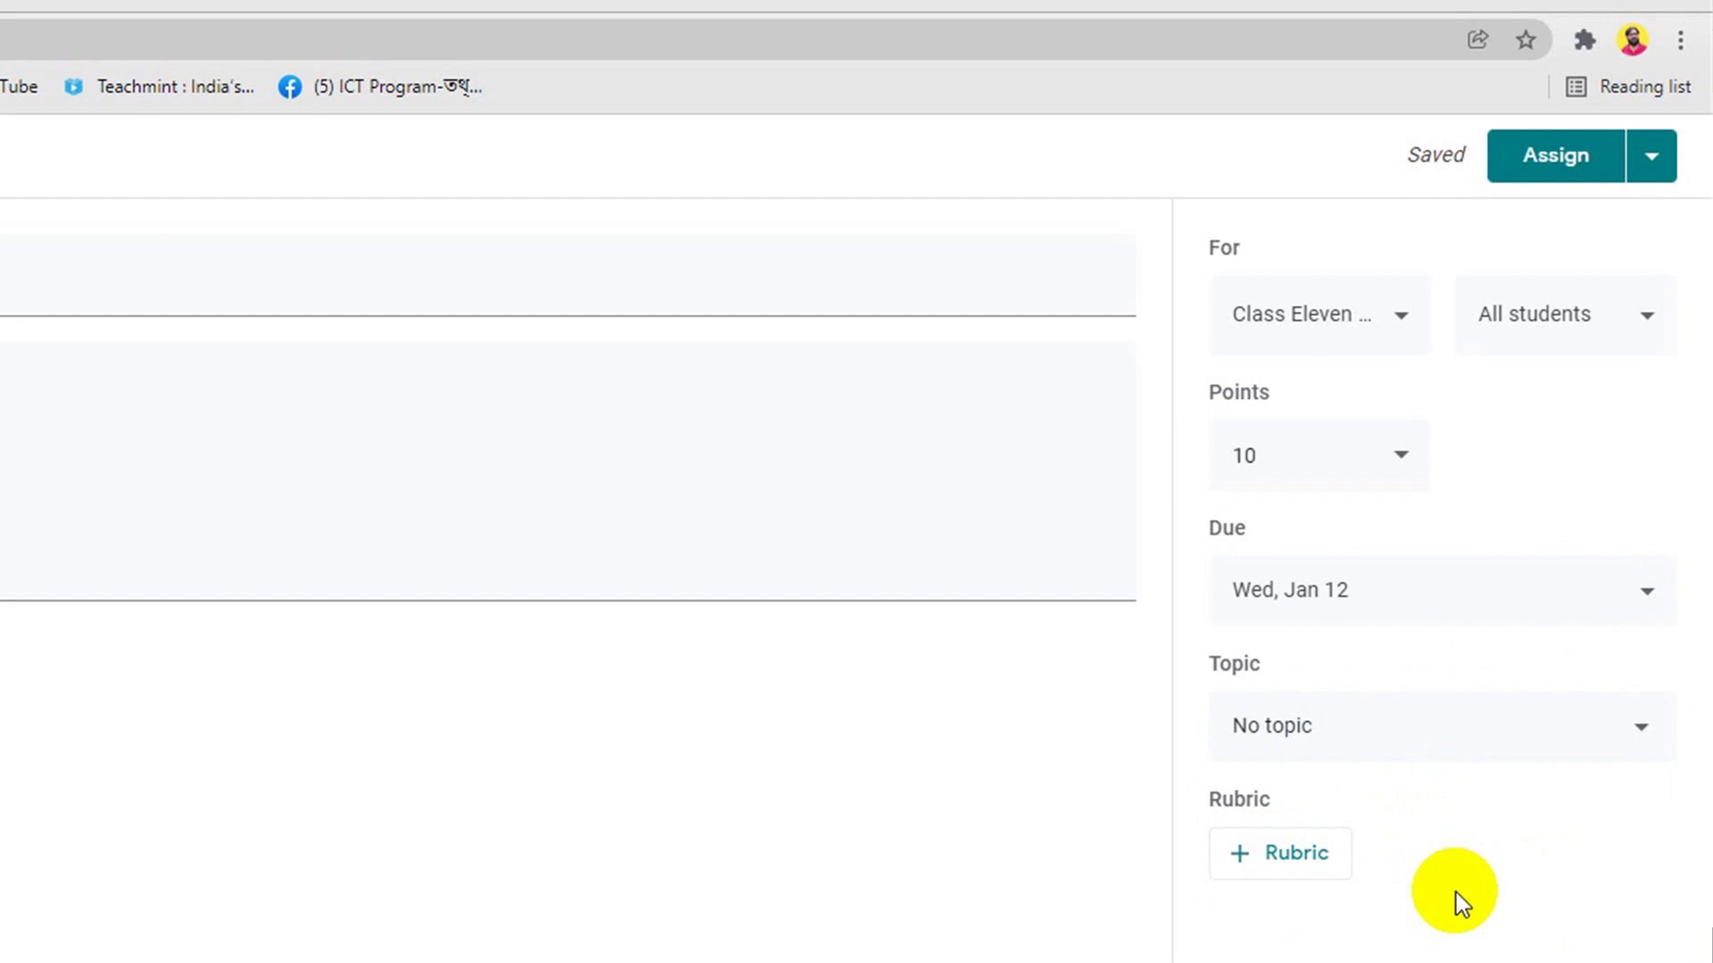
Step: Assign the finished assignment to all students of Class Eleven and dismiss the tip about topics
click(1554, 158)
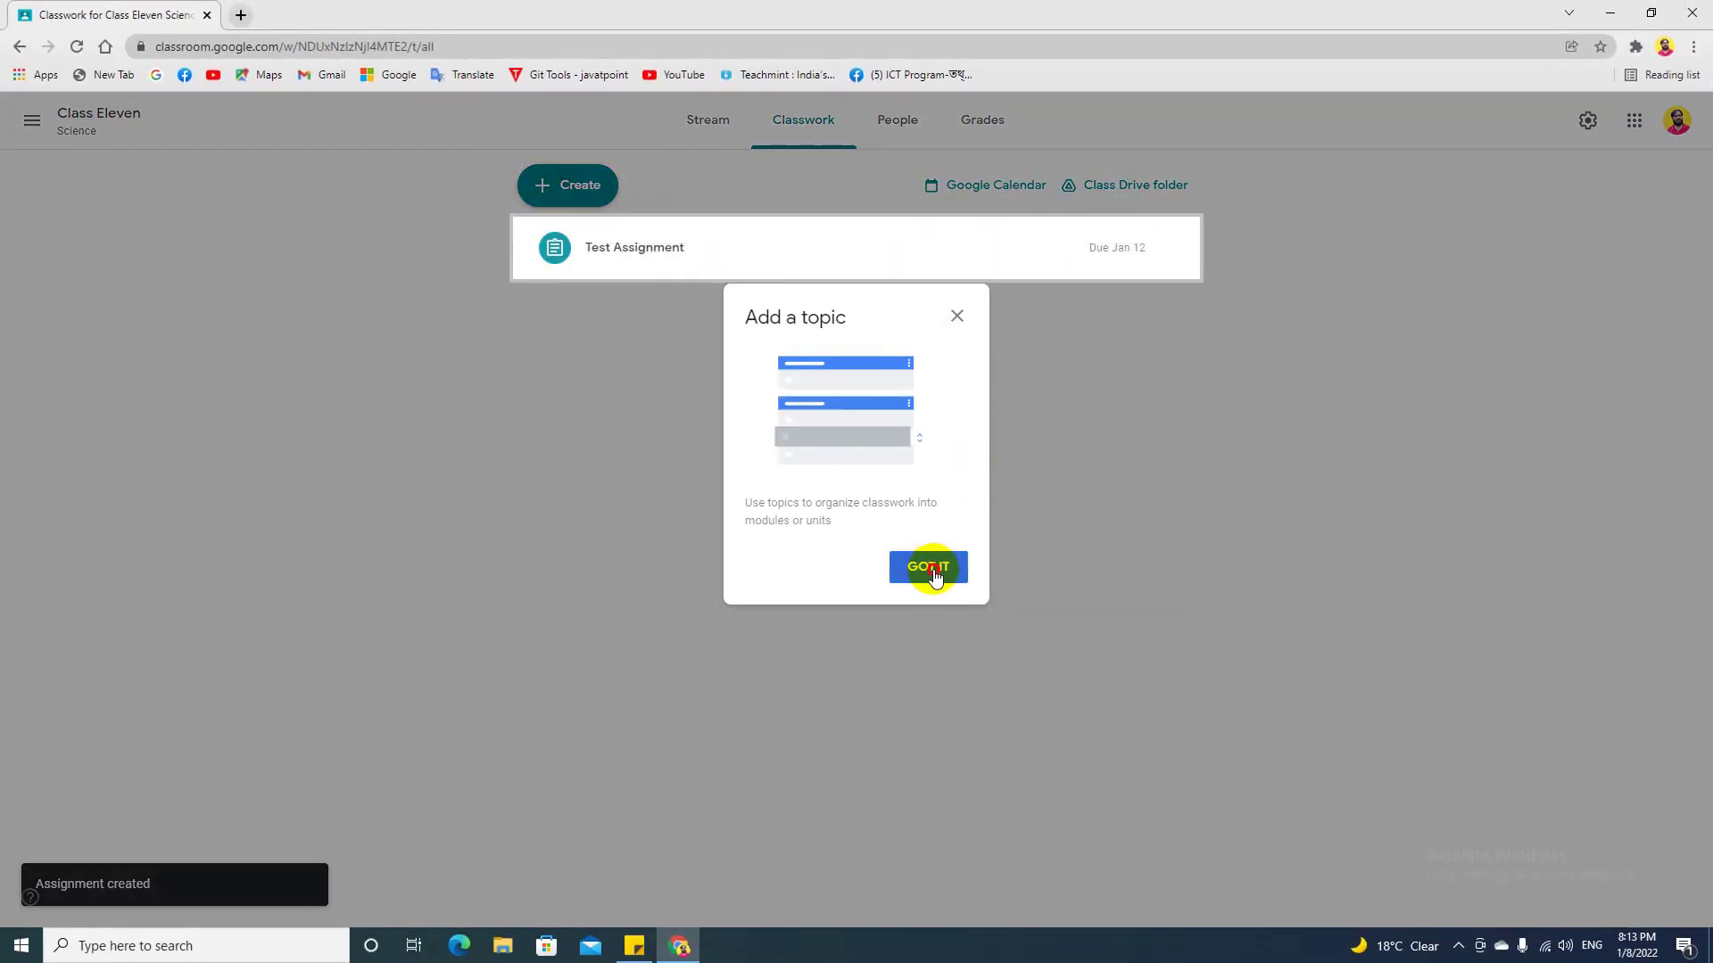
click(930, 568)
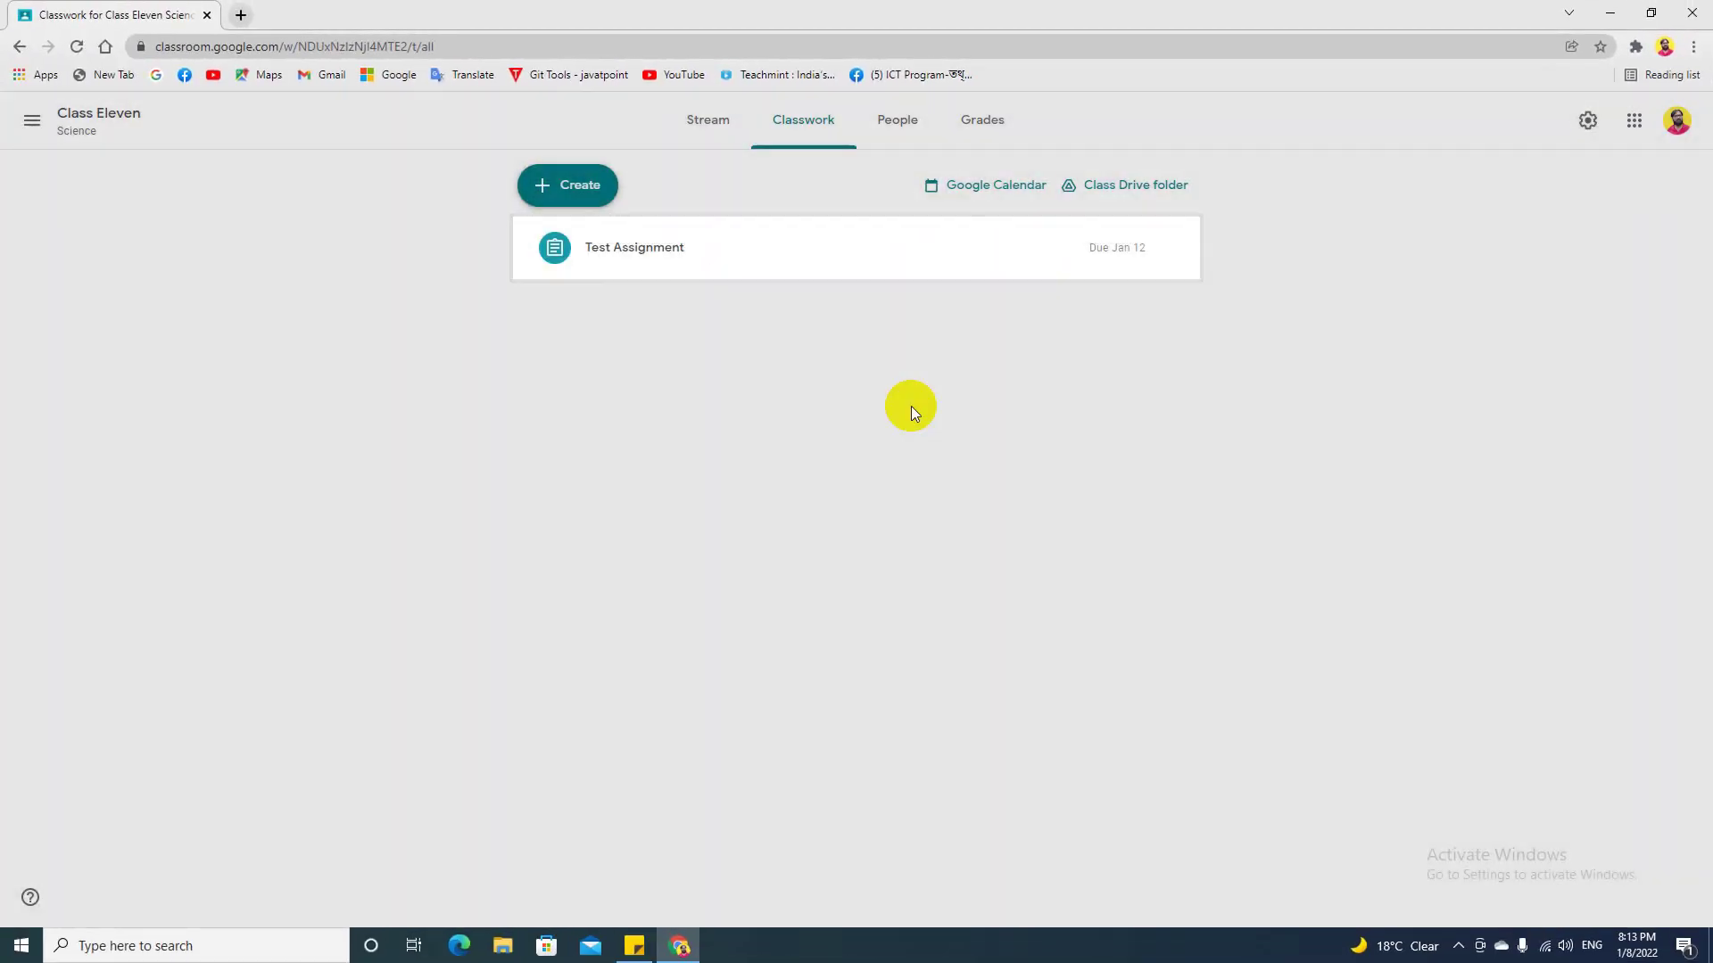
Step: View the Test Assignment post in the class stream, examine its student work page, and return to the stream
click(705, 124)
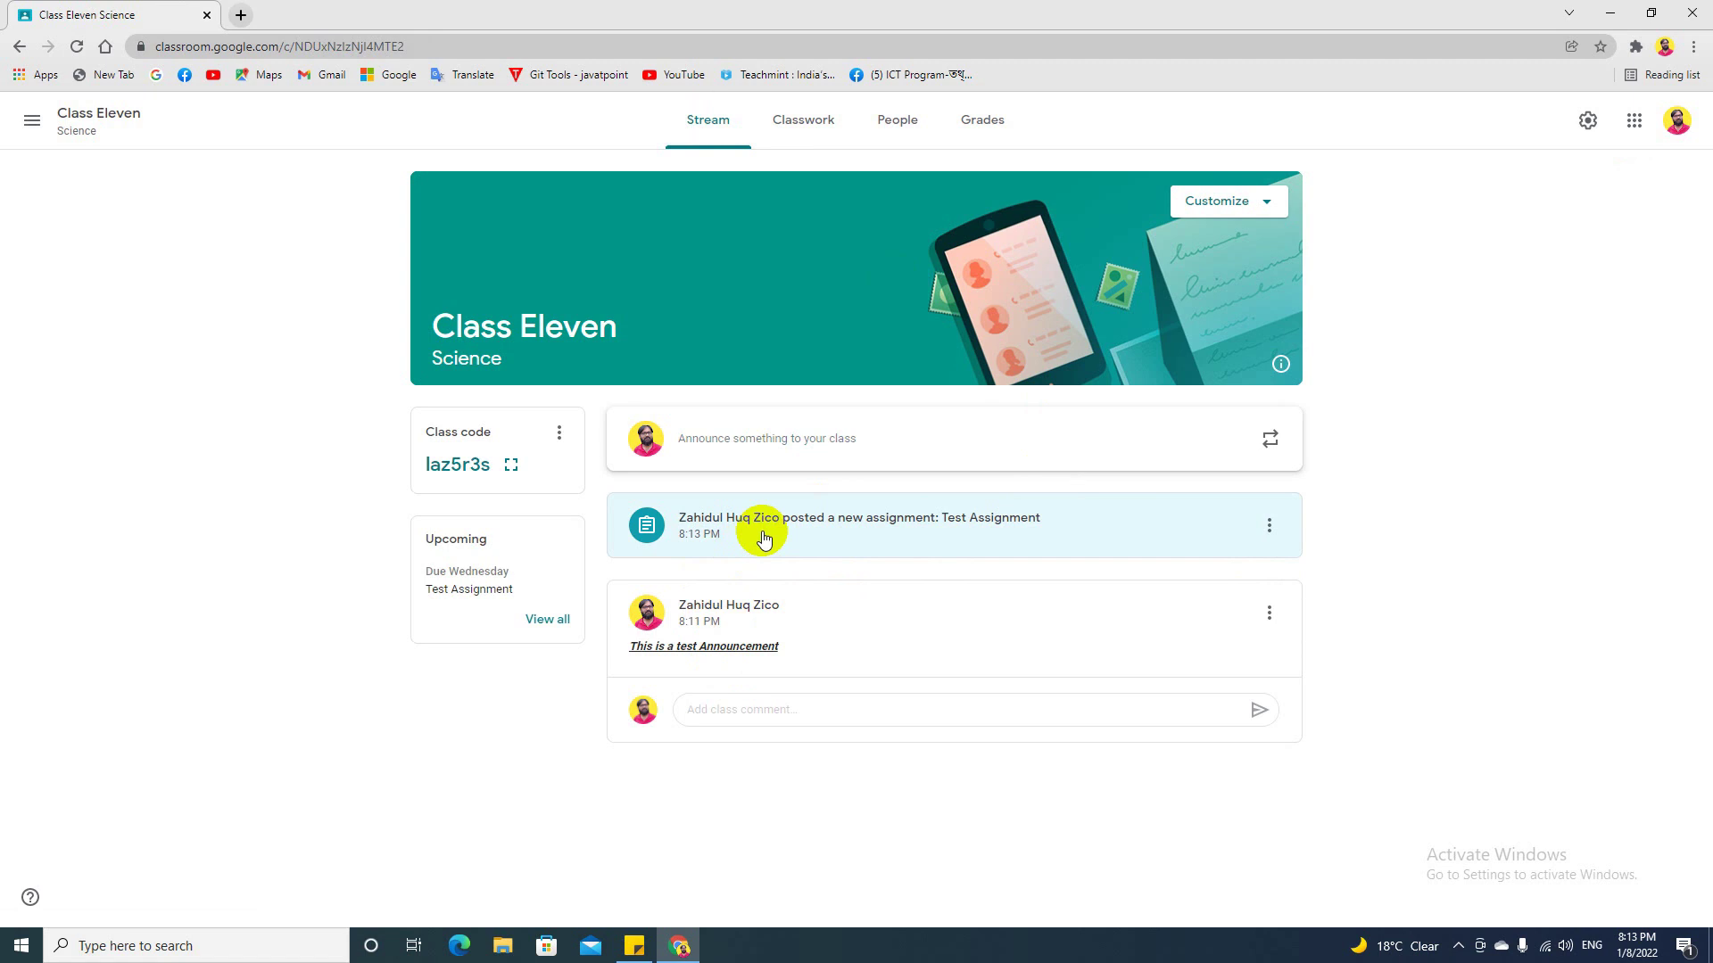
click(792, 520)
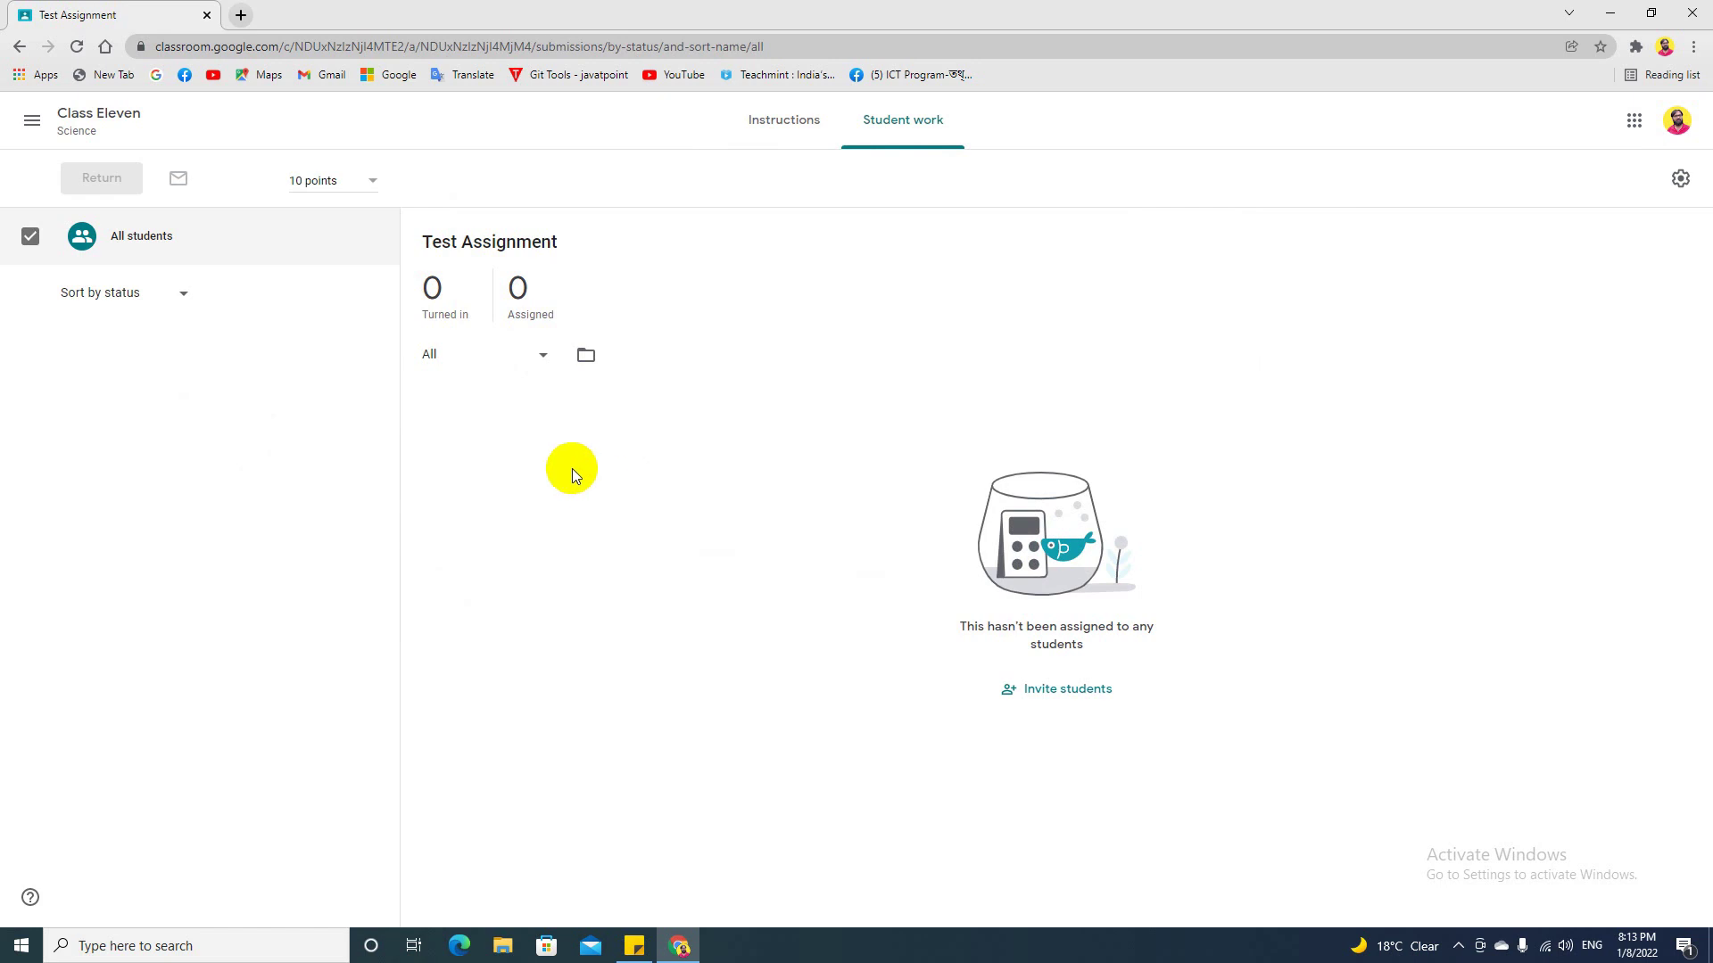
click(19, 48)
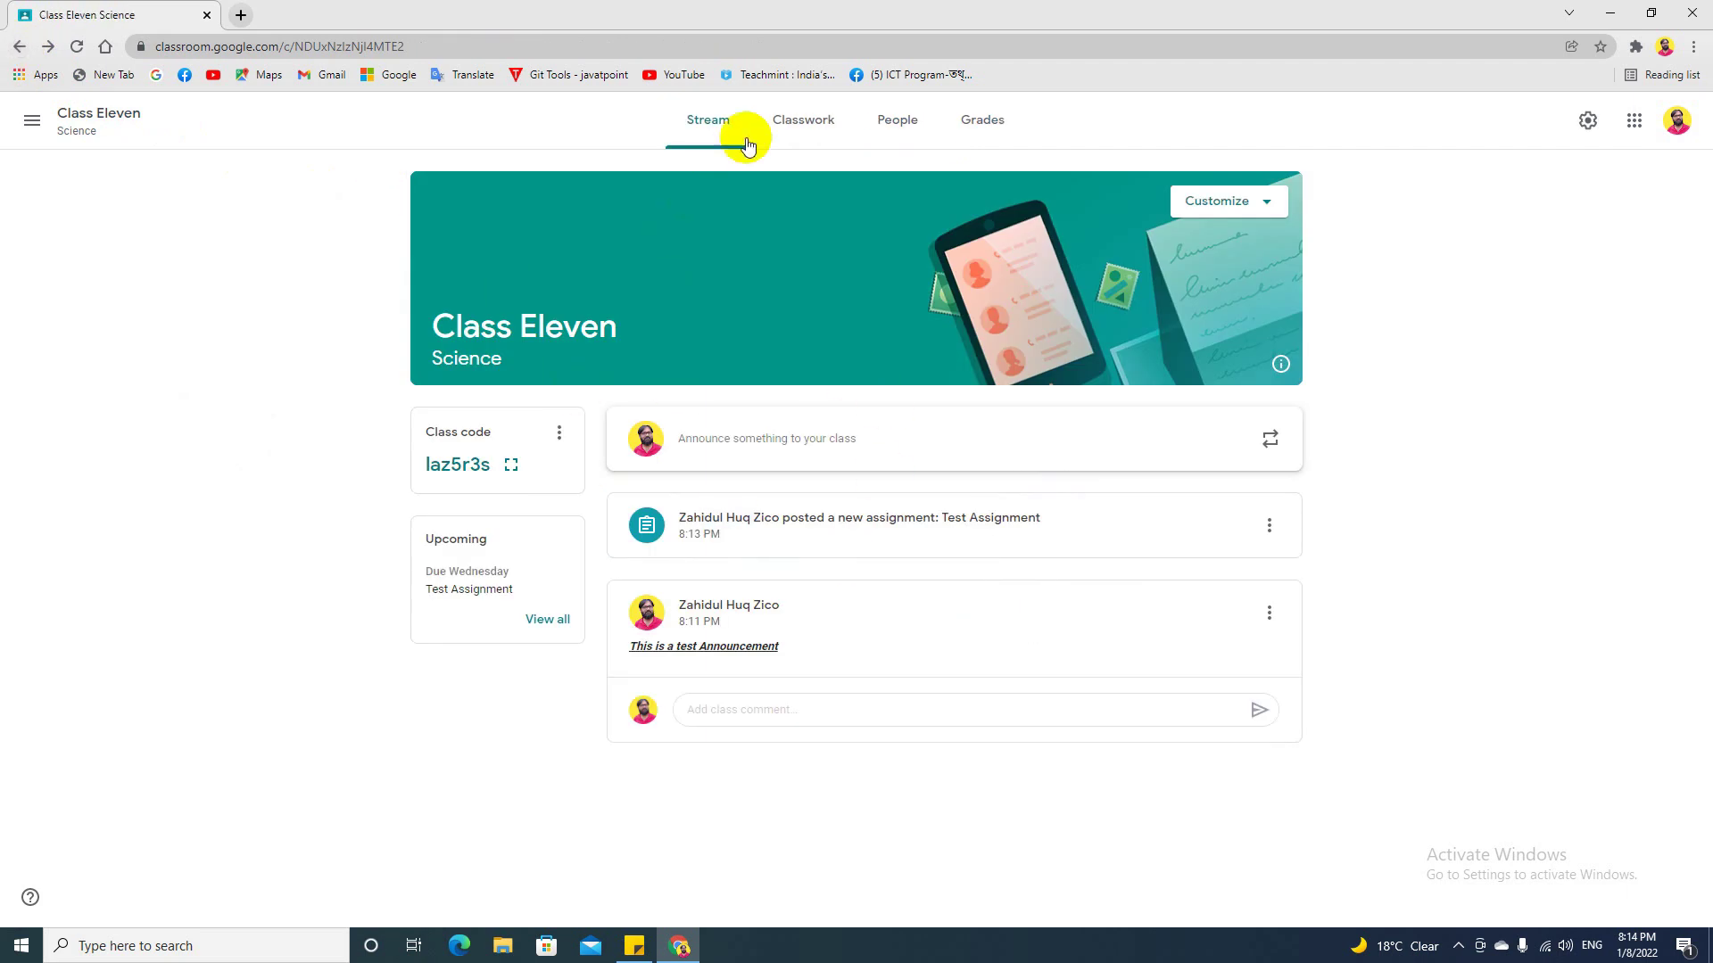
Step: Start a new material in the classwork of Class Eleven and title it "Note"
click(804, 131)
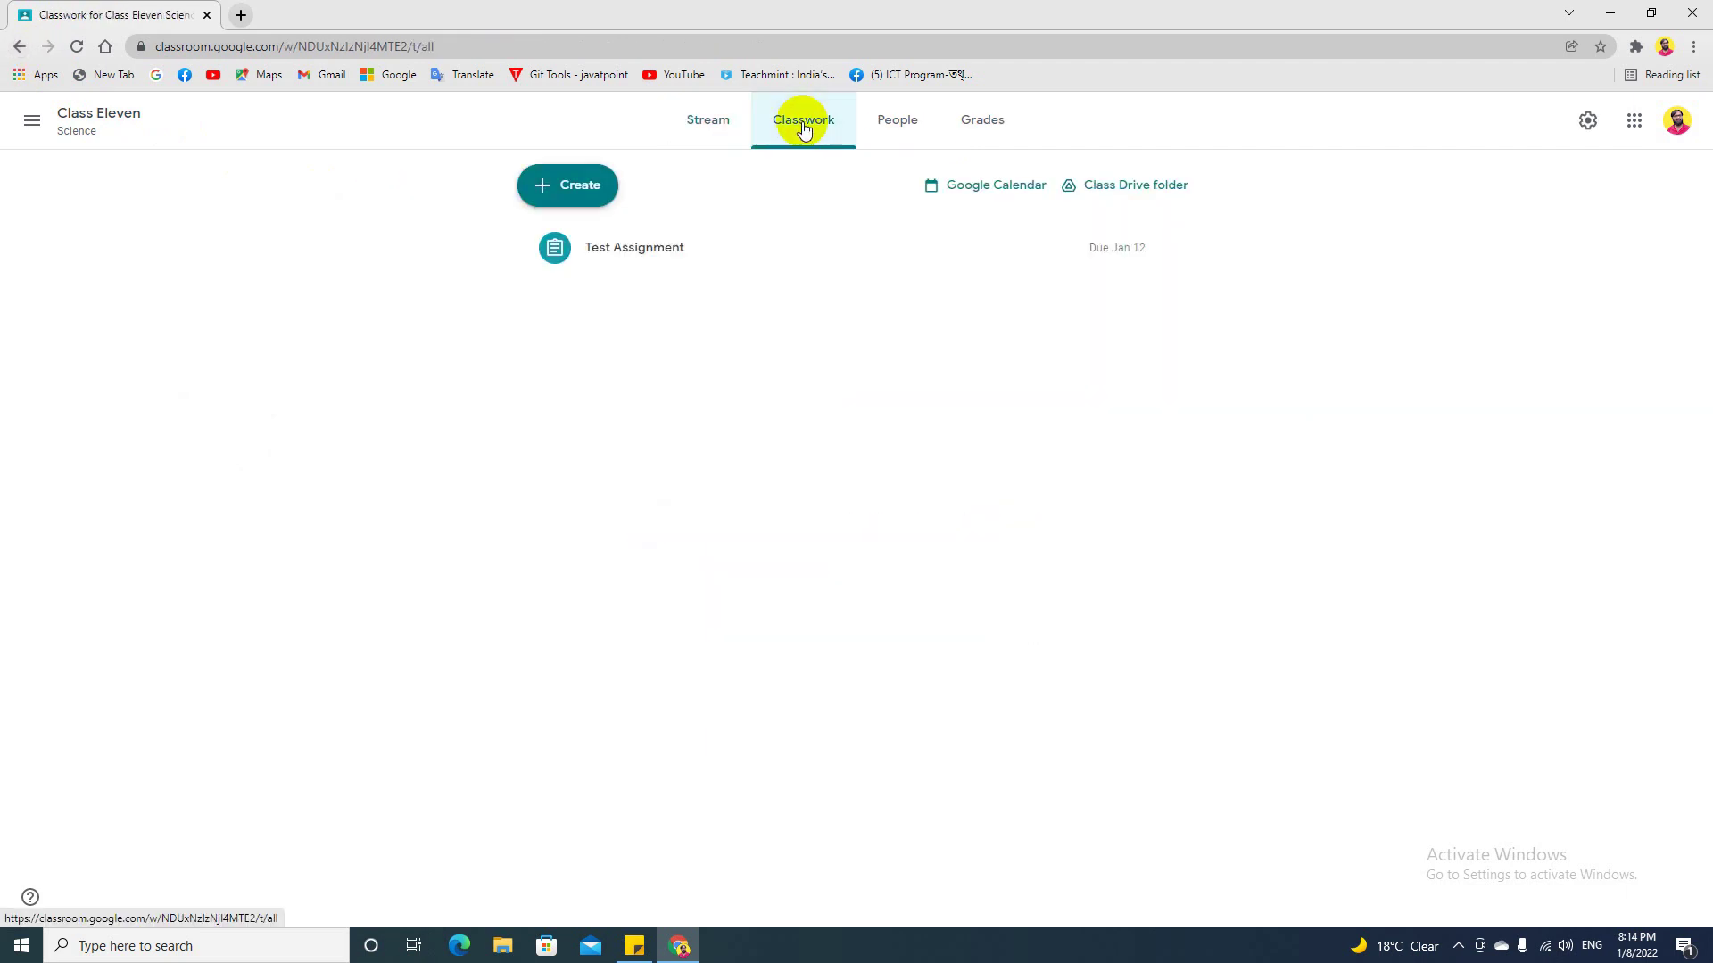
click(577, 195)
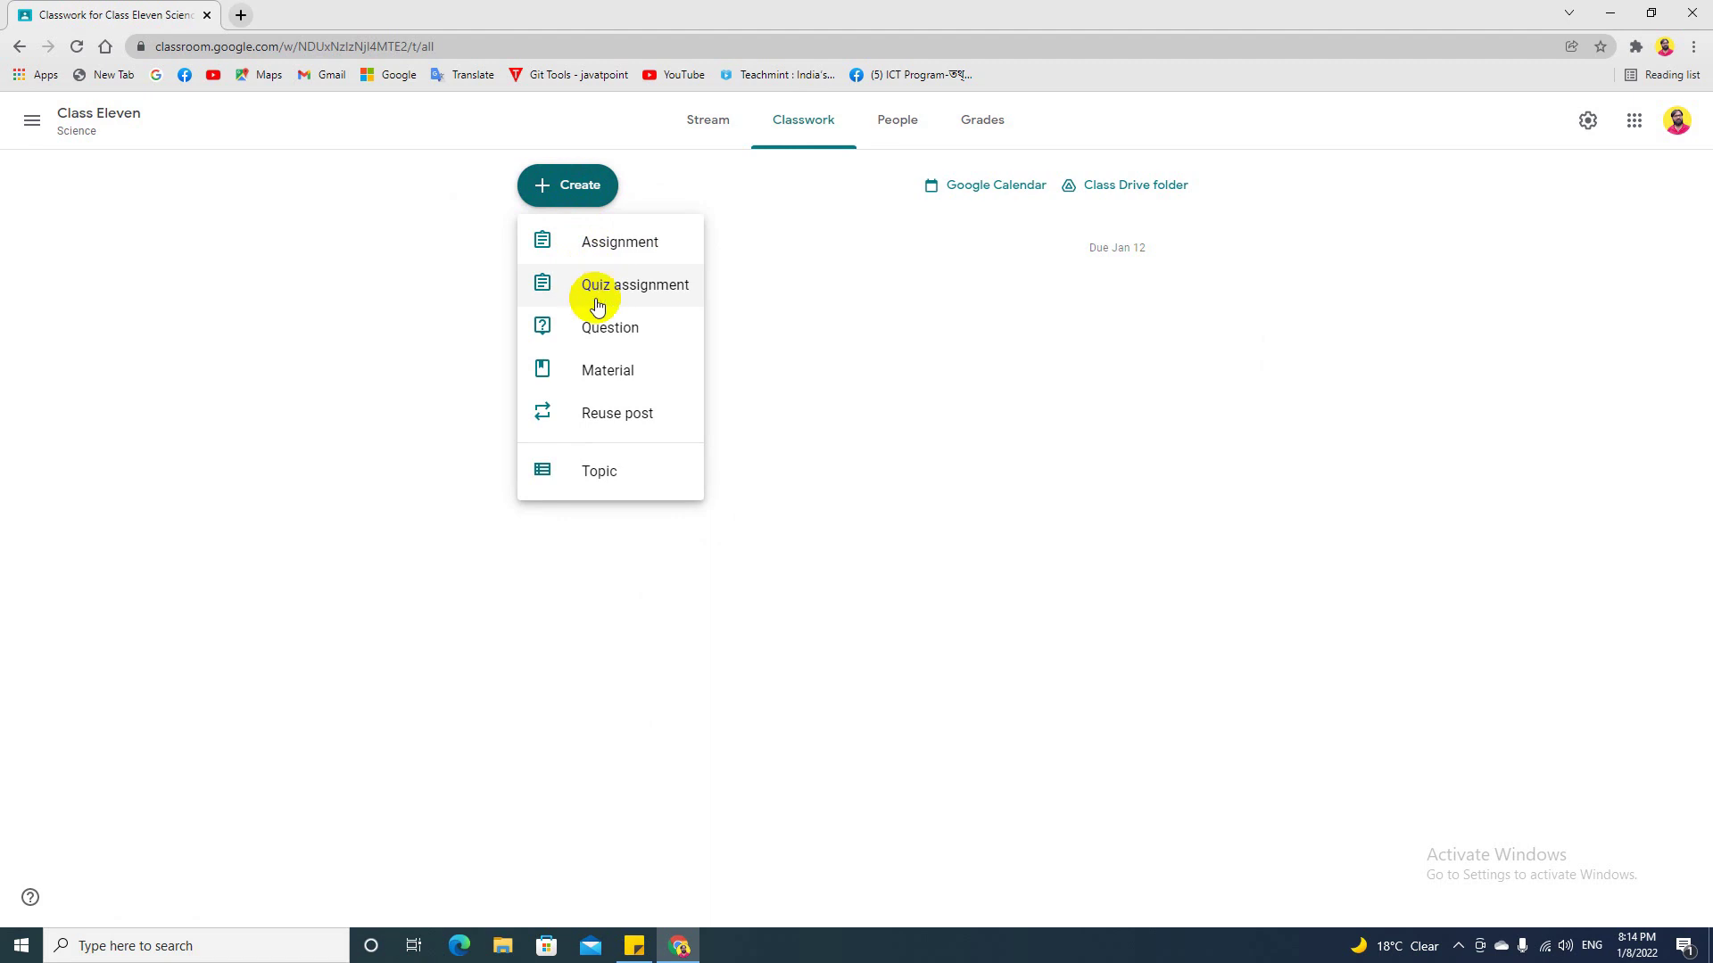
click(610, 370)
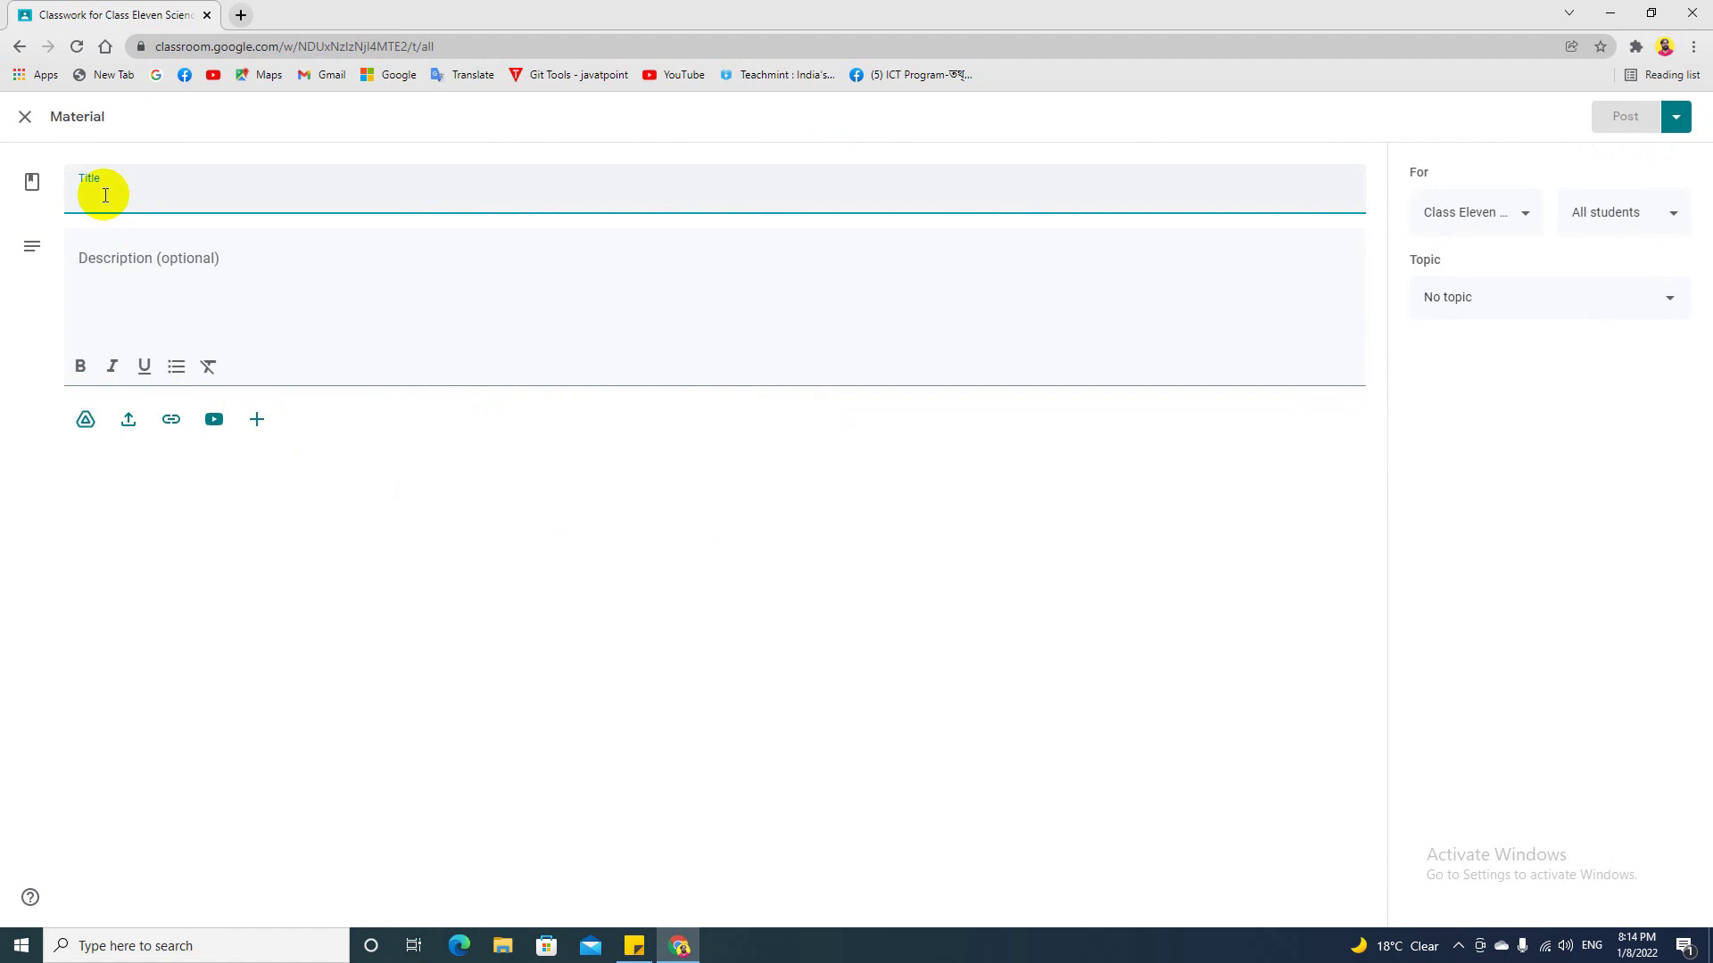
text(Note)
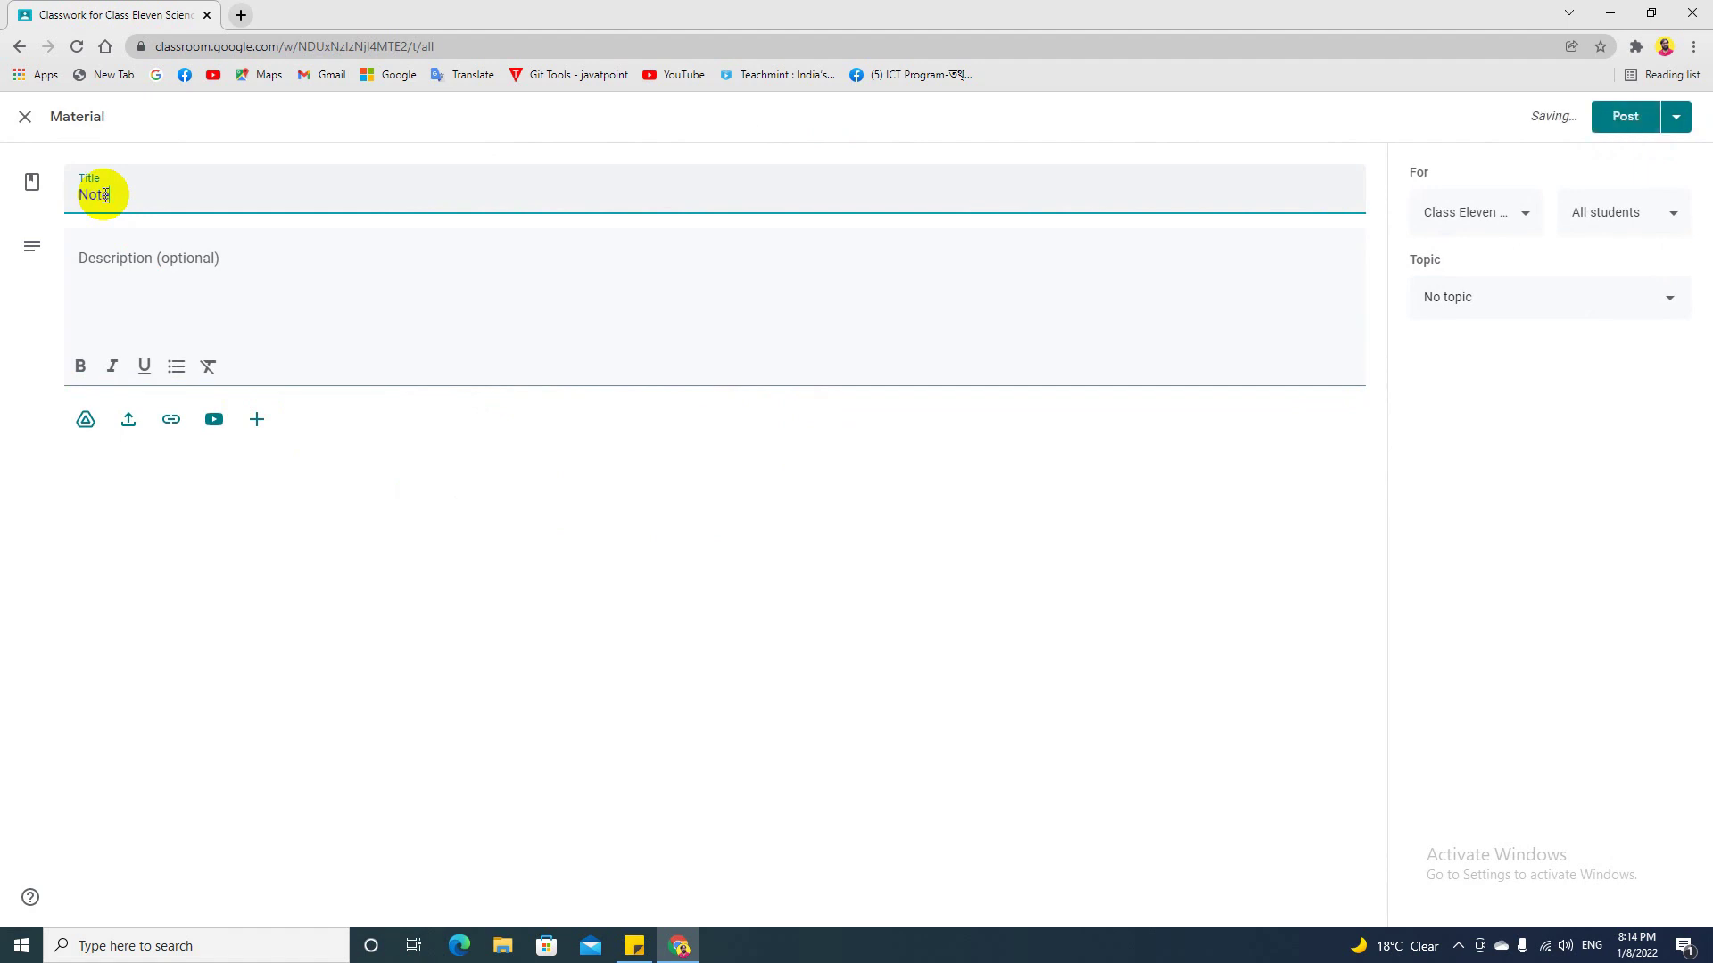
Step: Browse the desktop's New folder and Class Meterial folder for a file to upload to the material, and cancel the upload
click(116, 430)
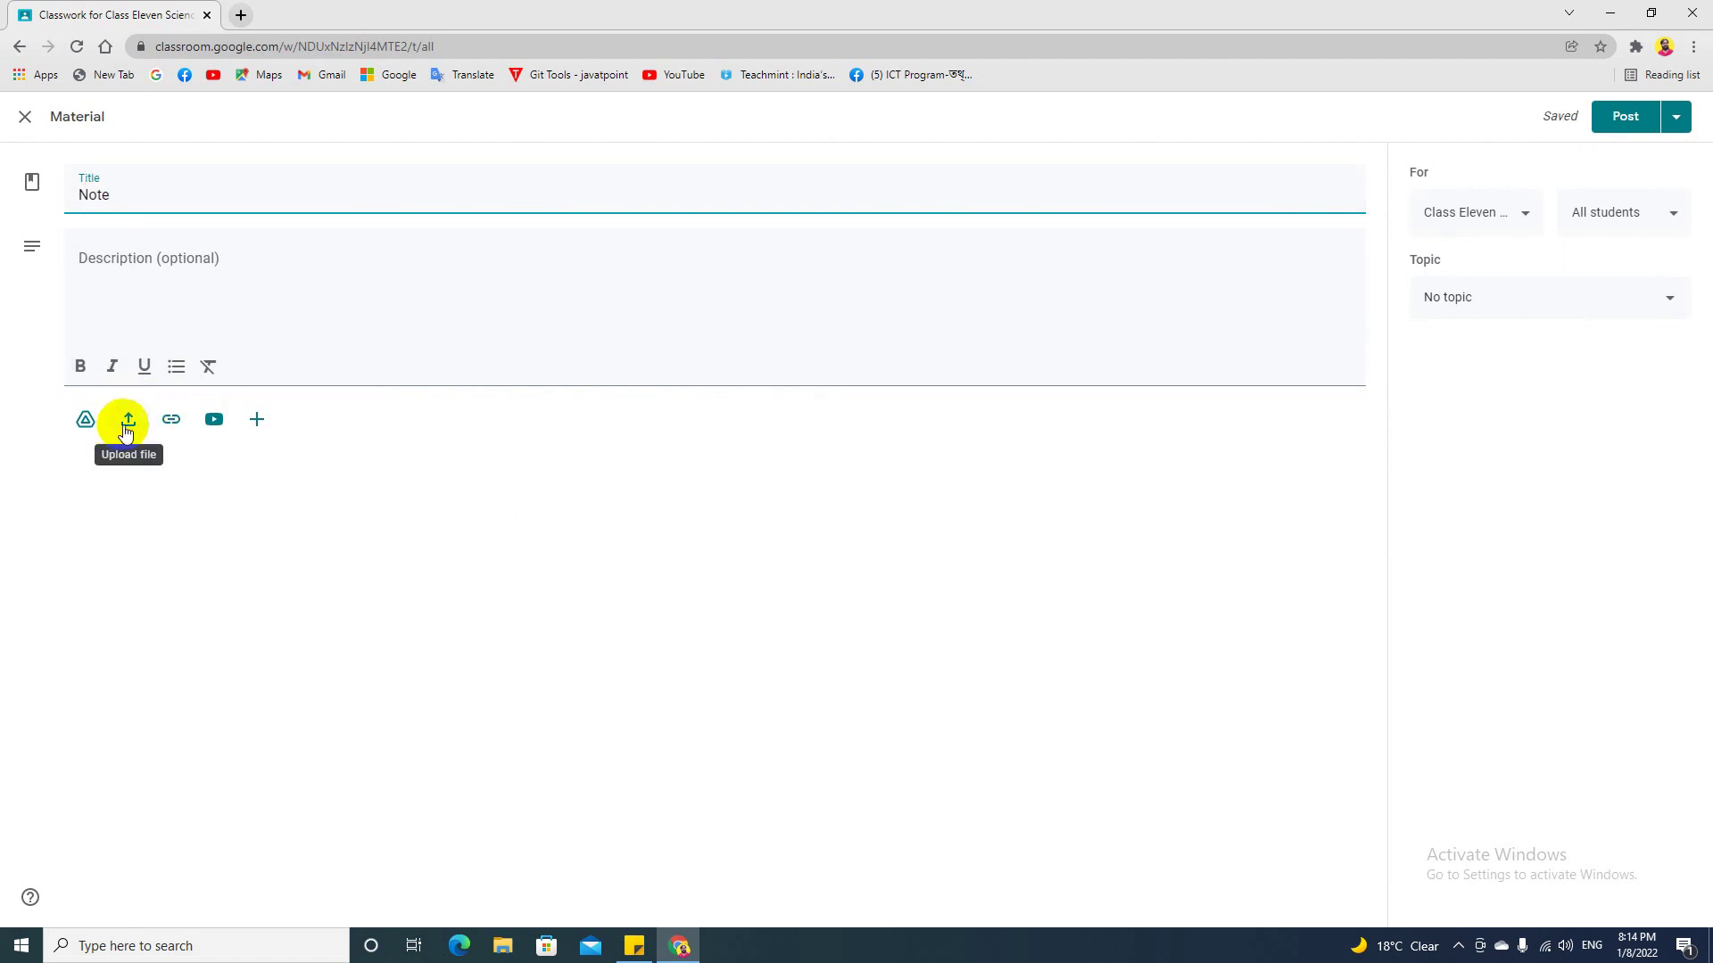
click(852, 622)
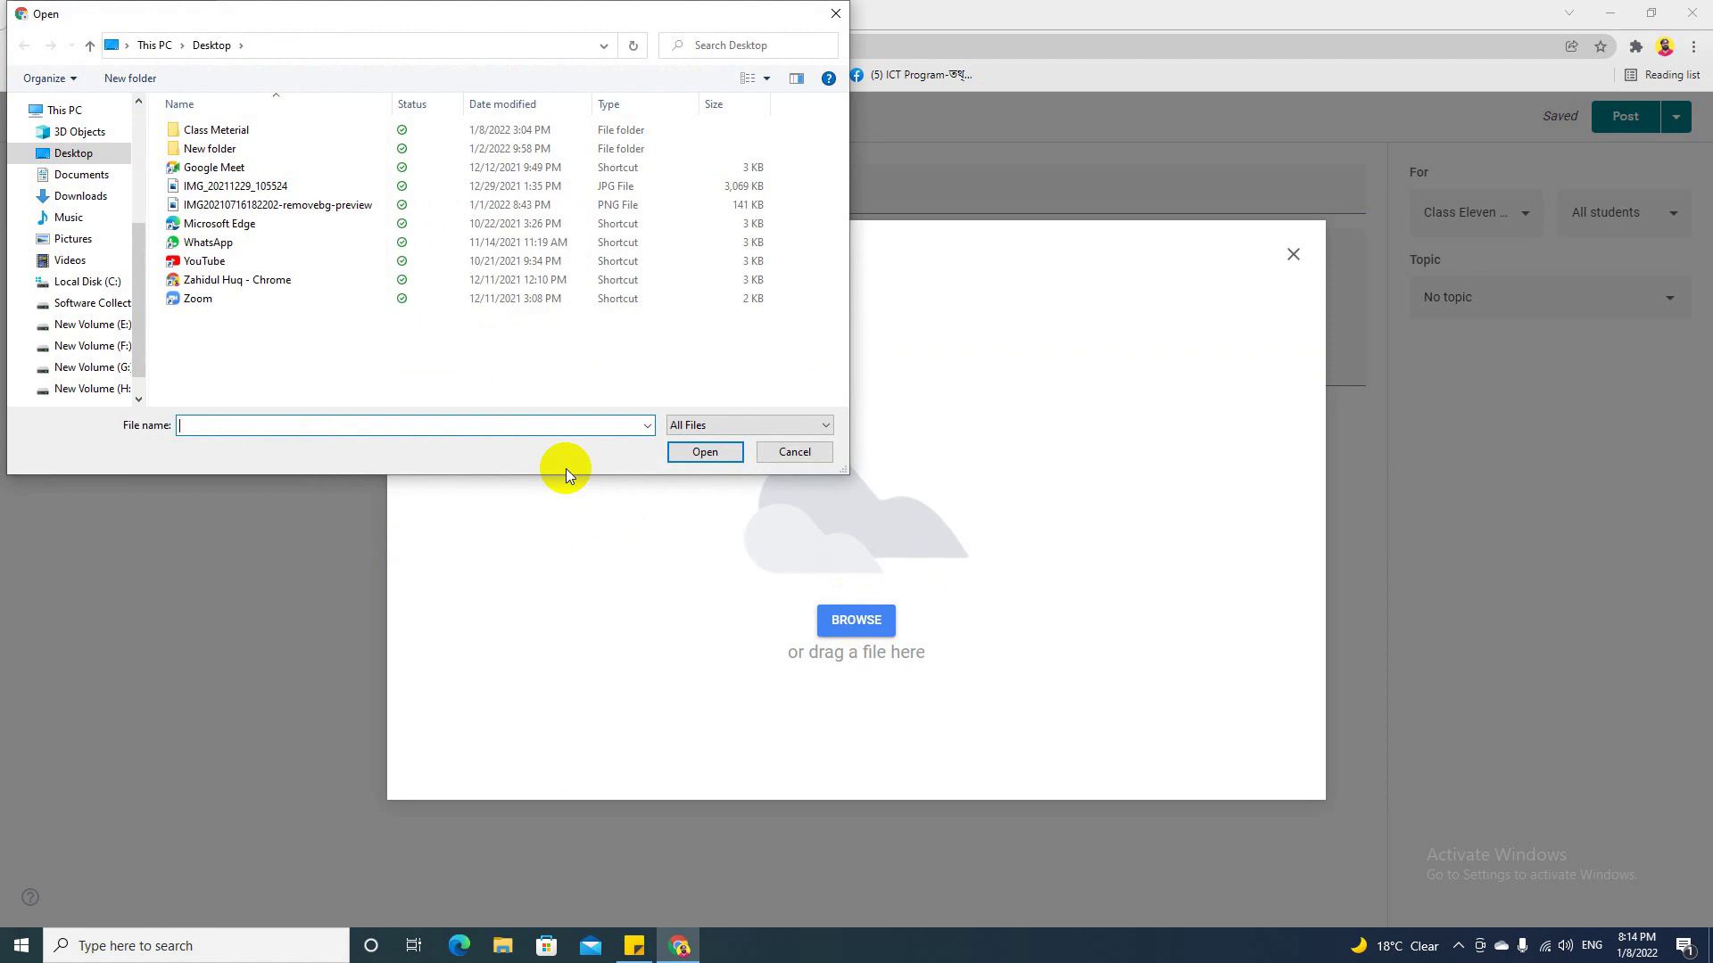
double_click(215, 149)
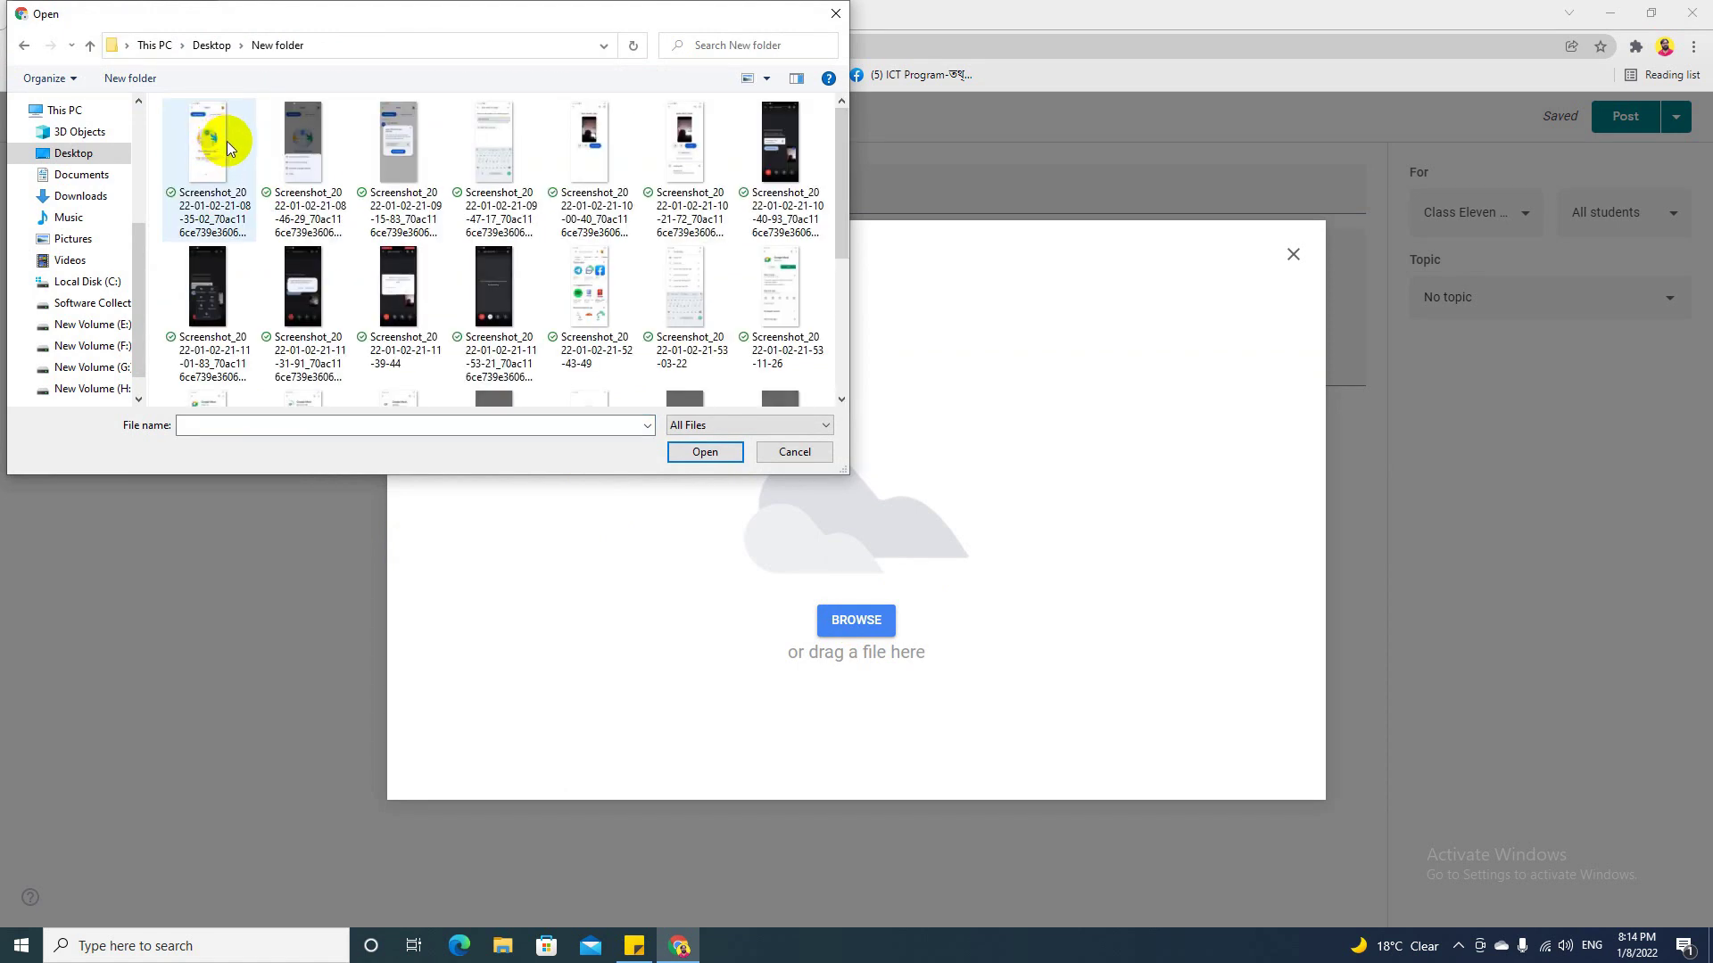
click(90, 46)
double_click(230, 131)
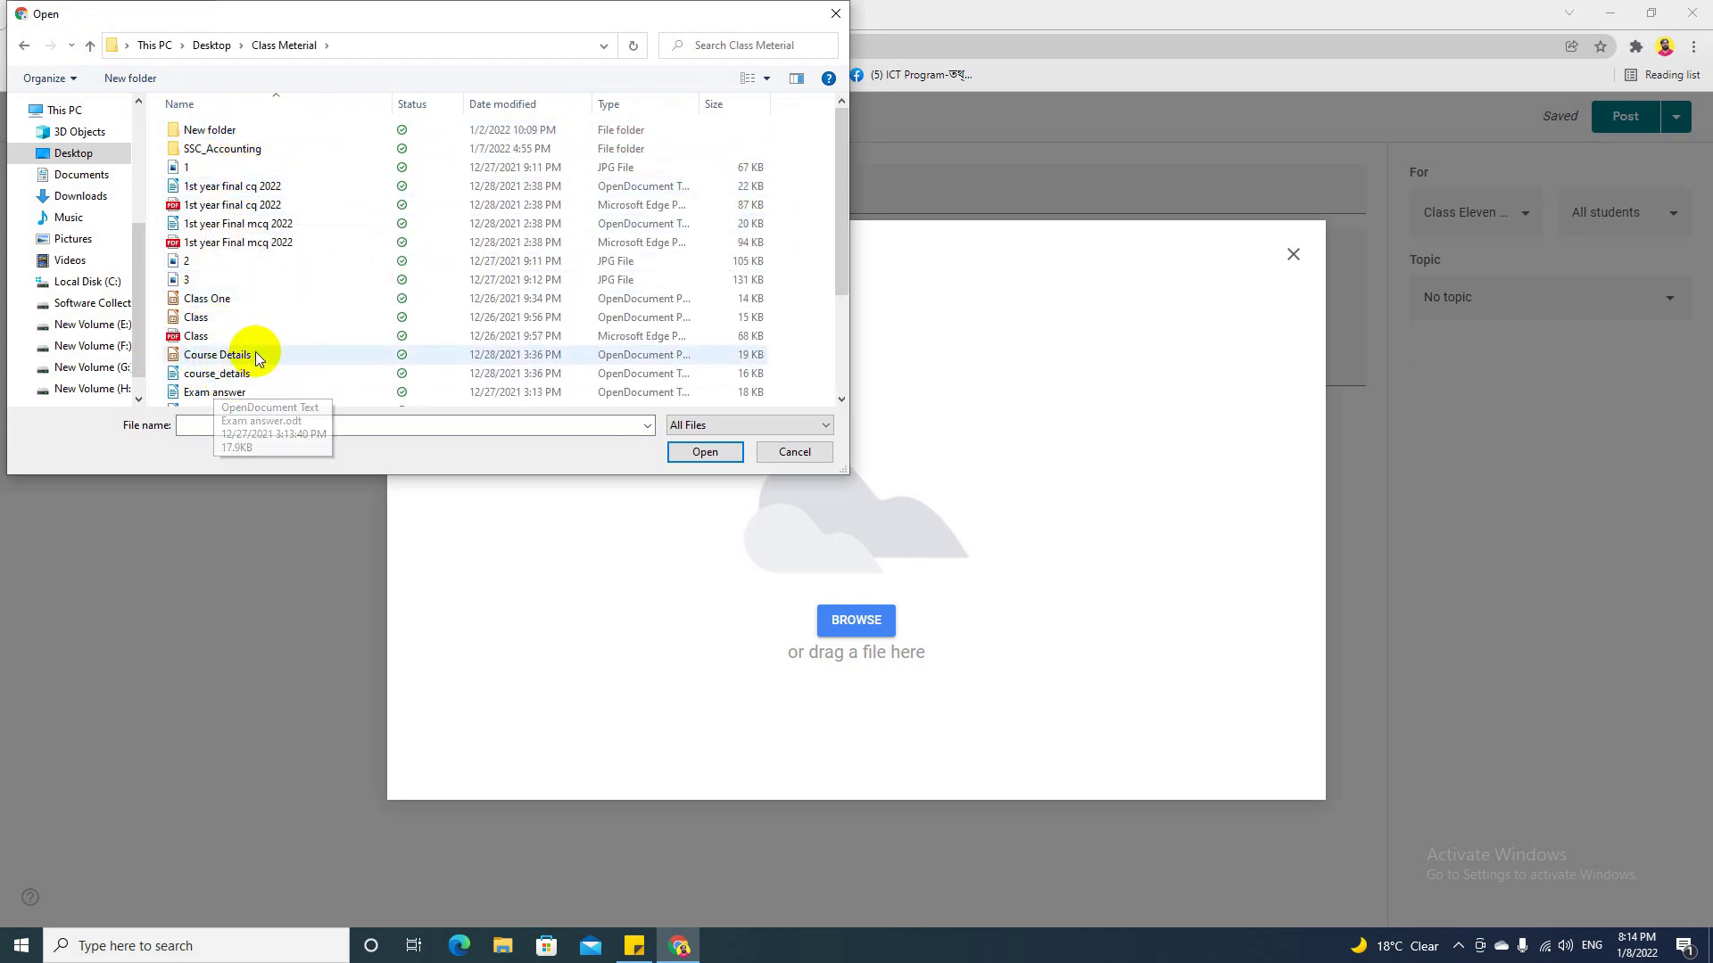
scroll(254, 361, down, 3)
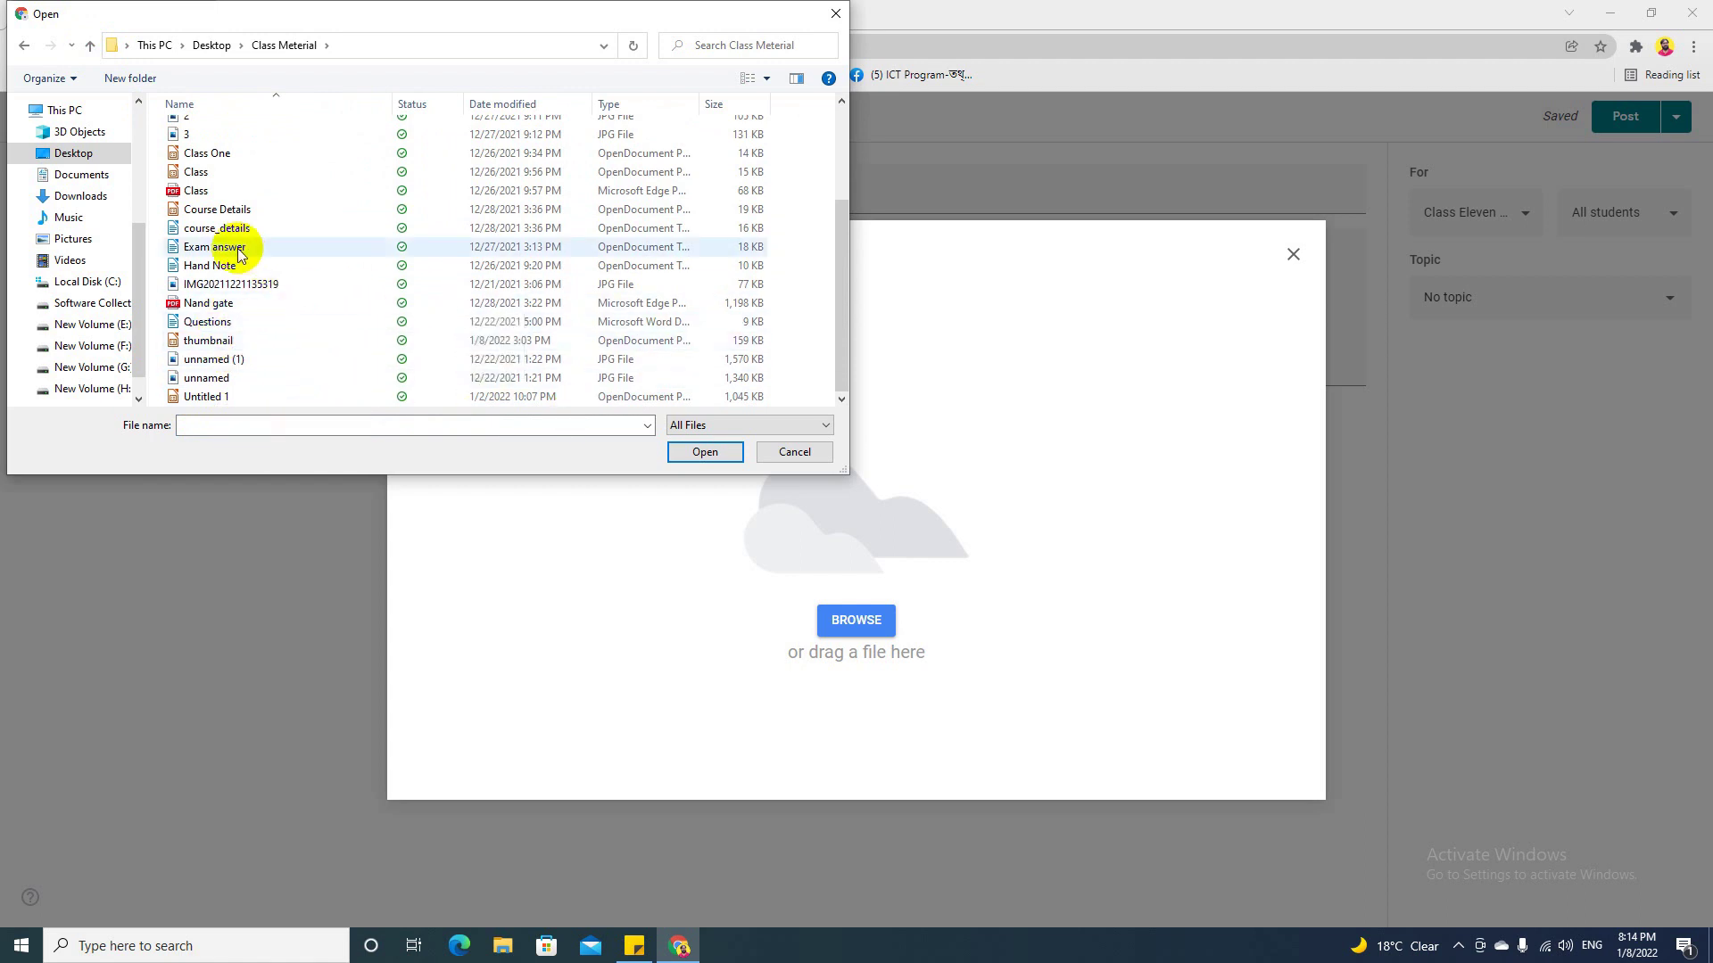
click(790, 455)
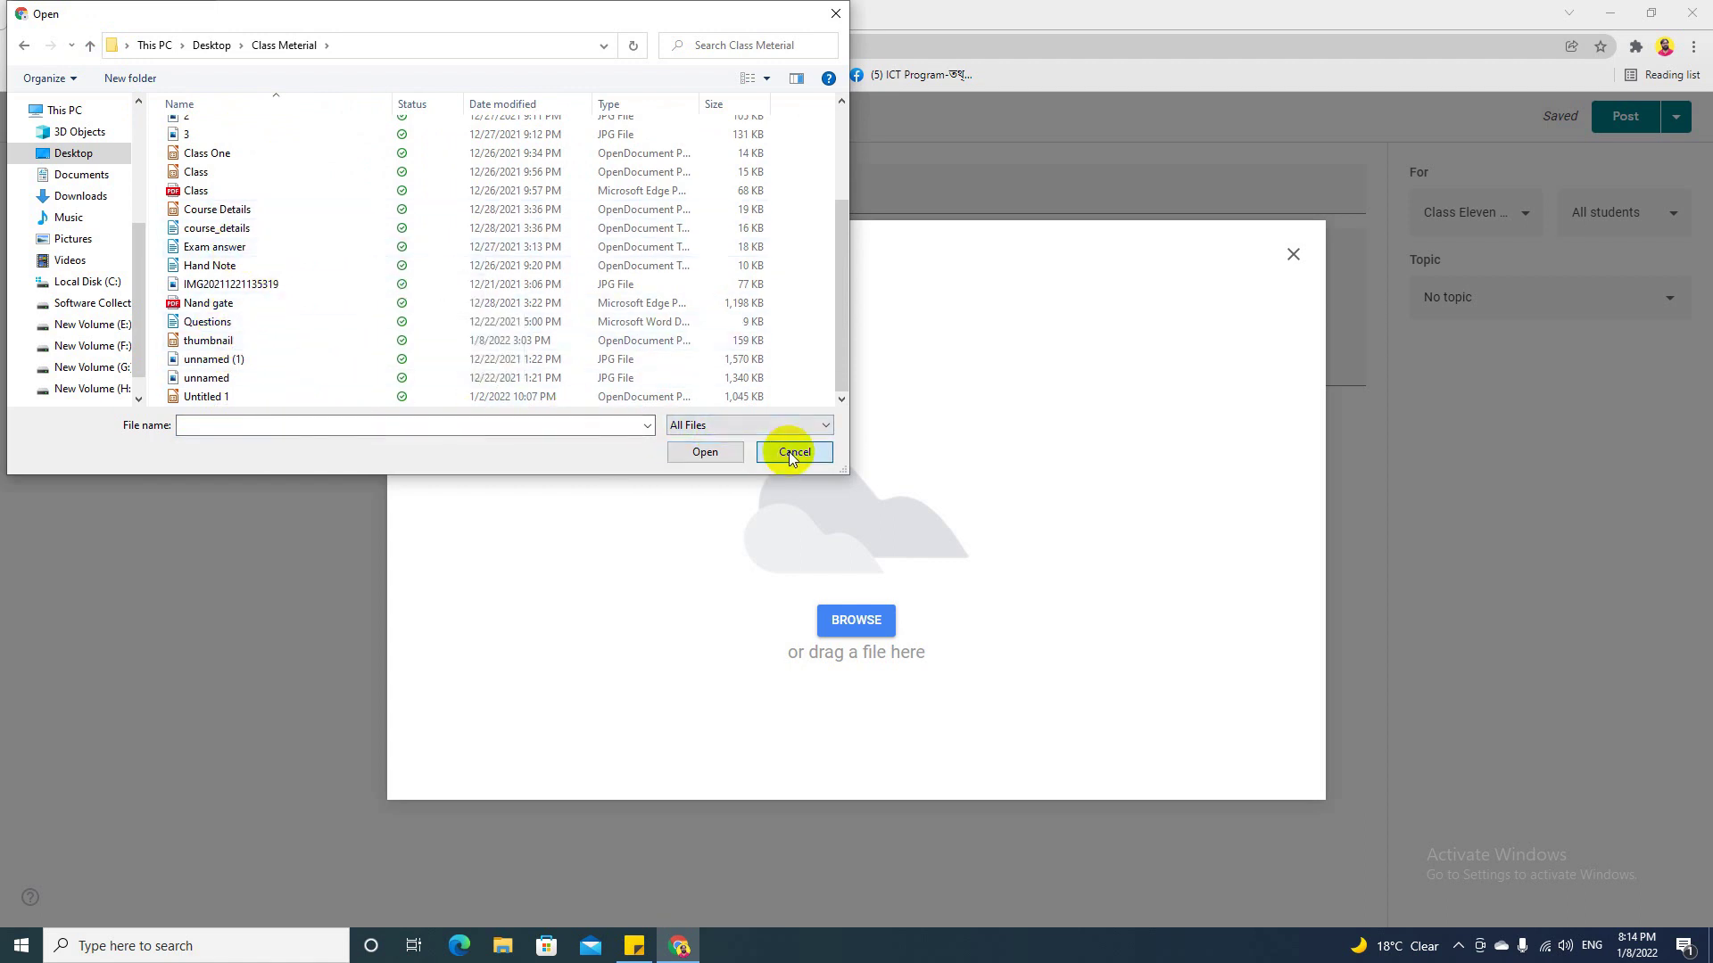
click(1292, 254)
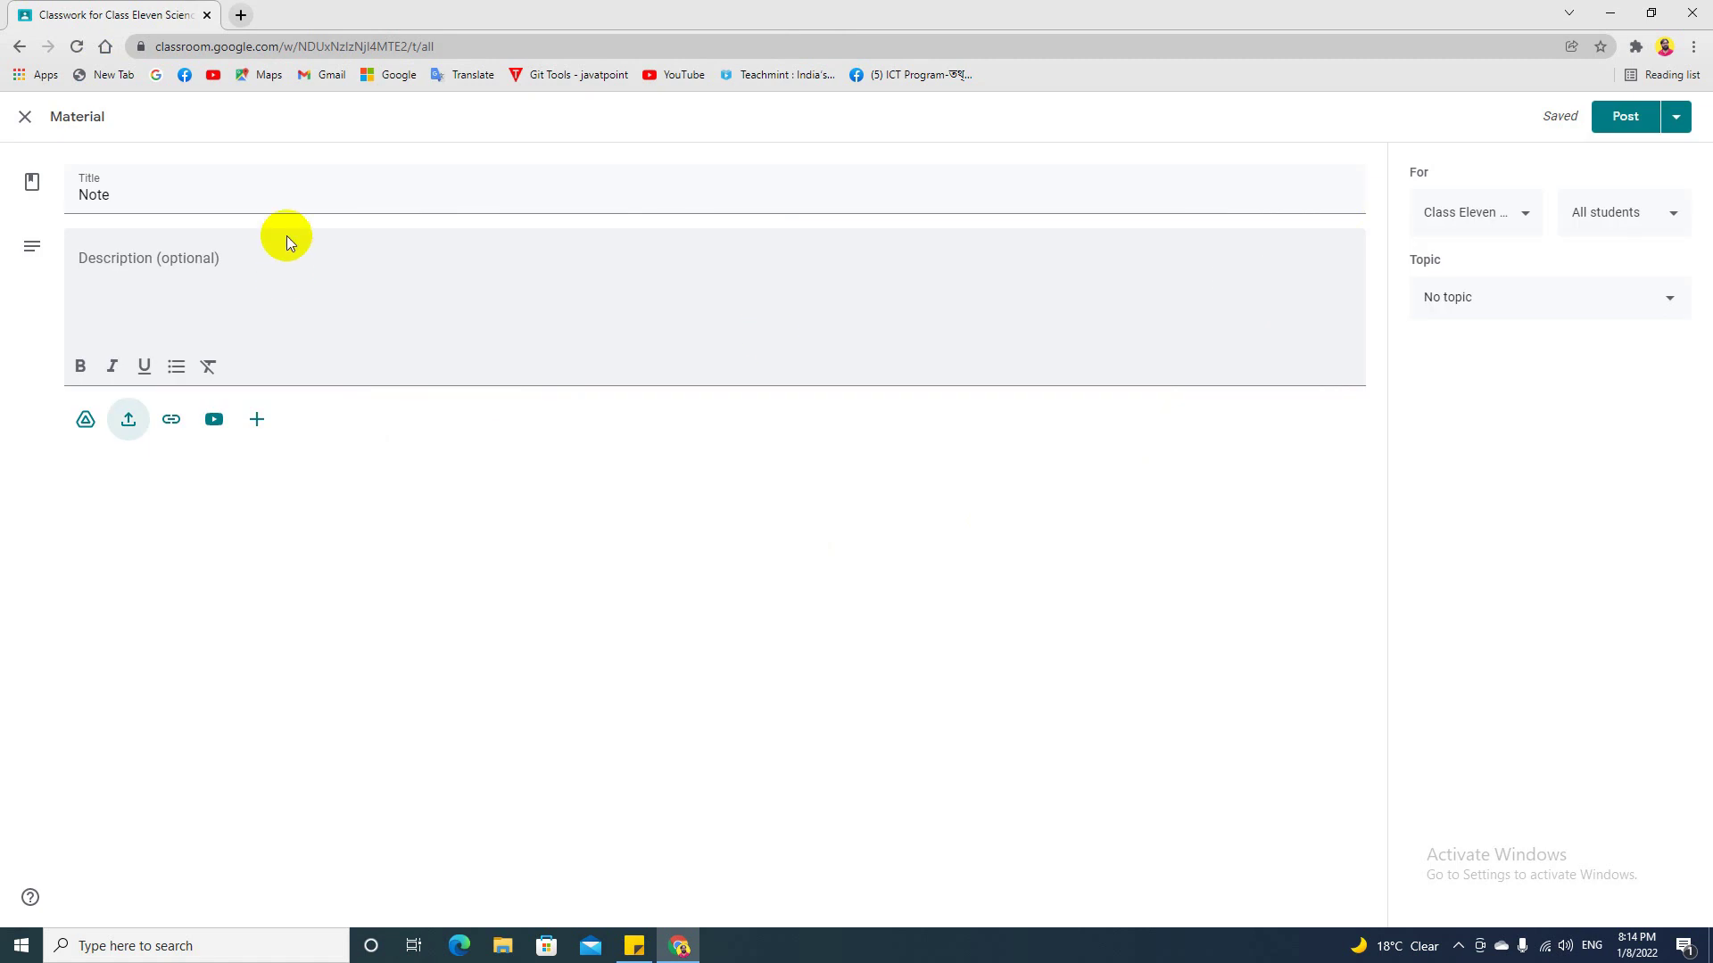
Step: Close the material, delete the "Note" draft from the classwork, and dismiss the tip about topics
click(25, 116)
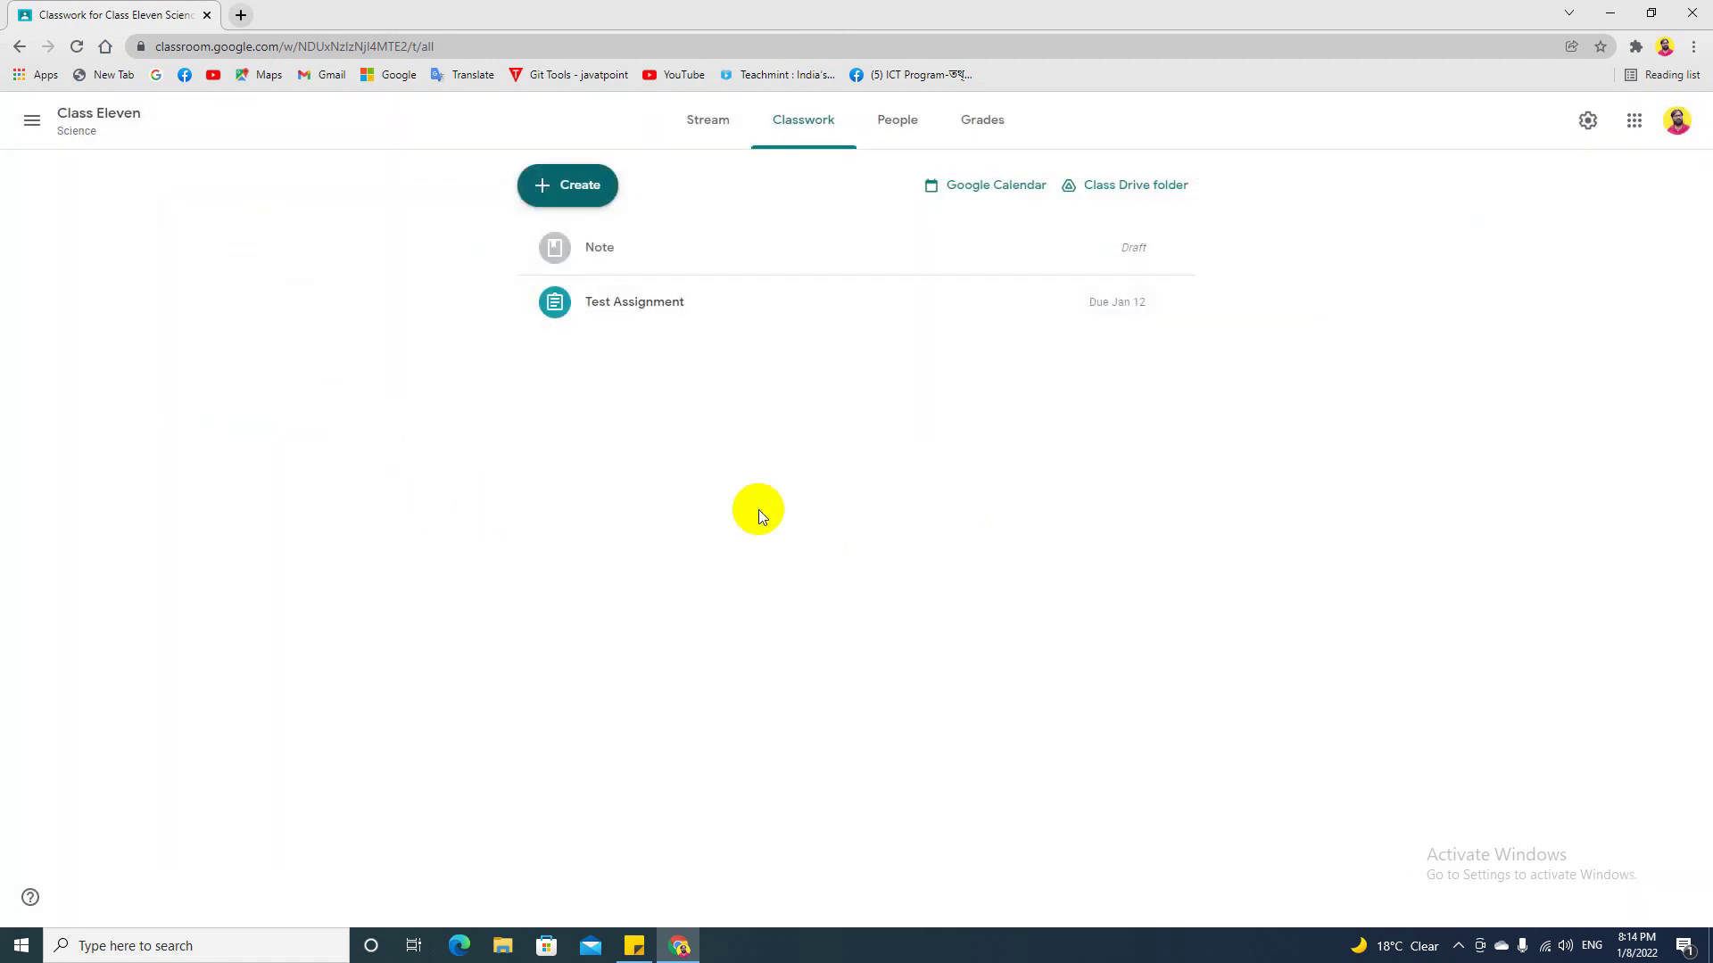
mouse_move(636, 252)
click(1174, 252)
click(1122, 323)
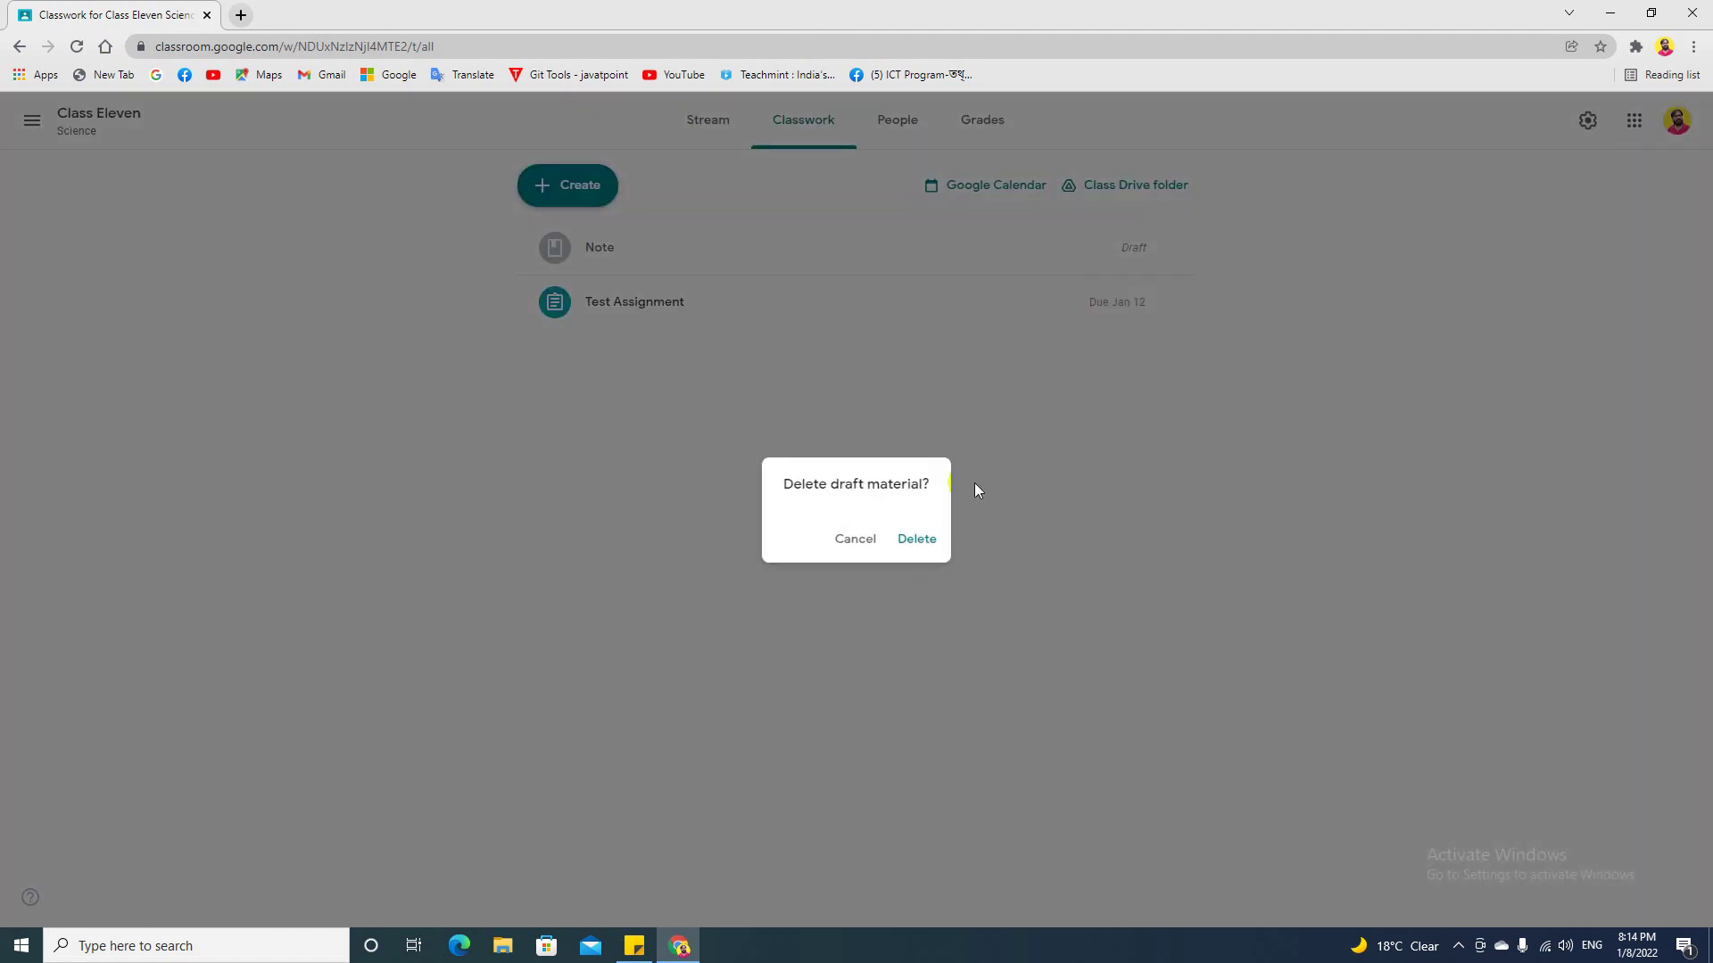
click(919, 541)
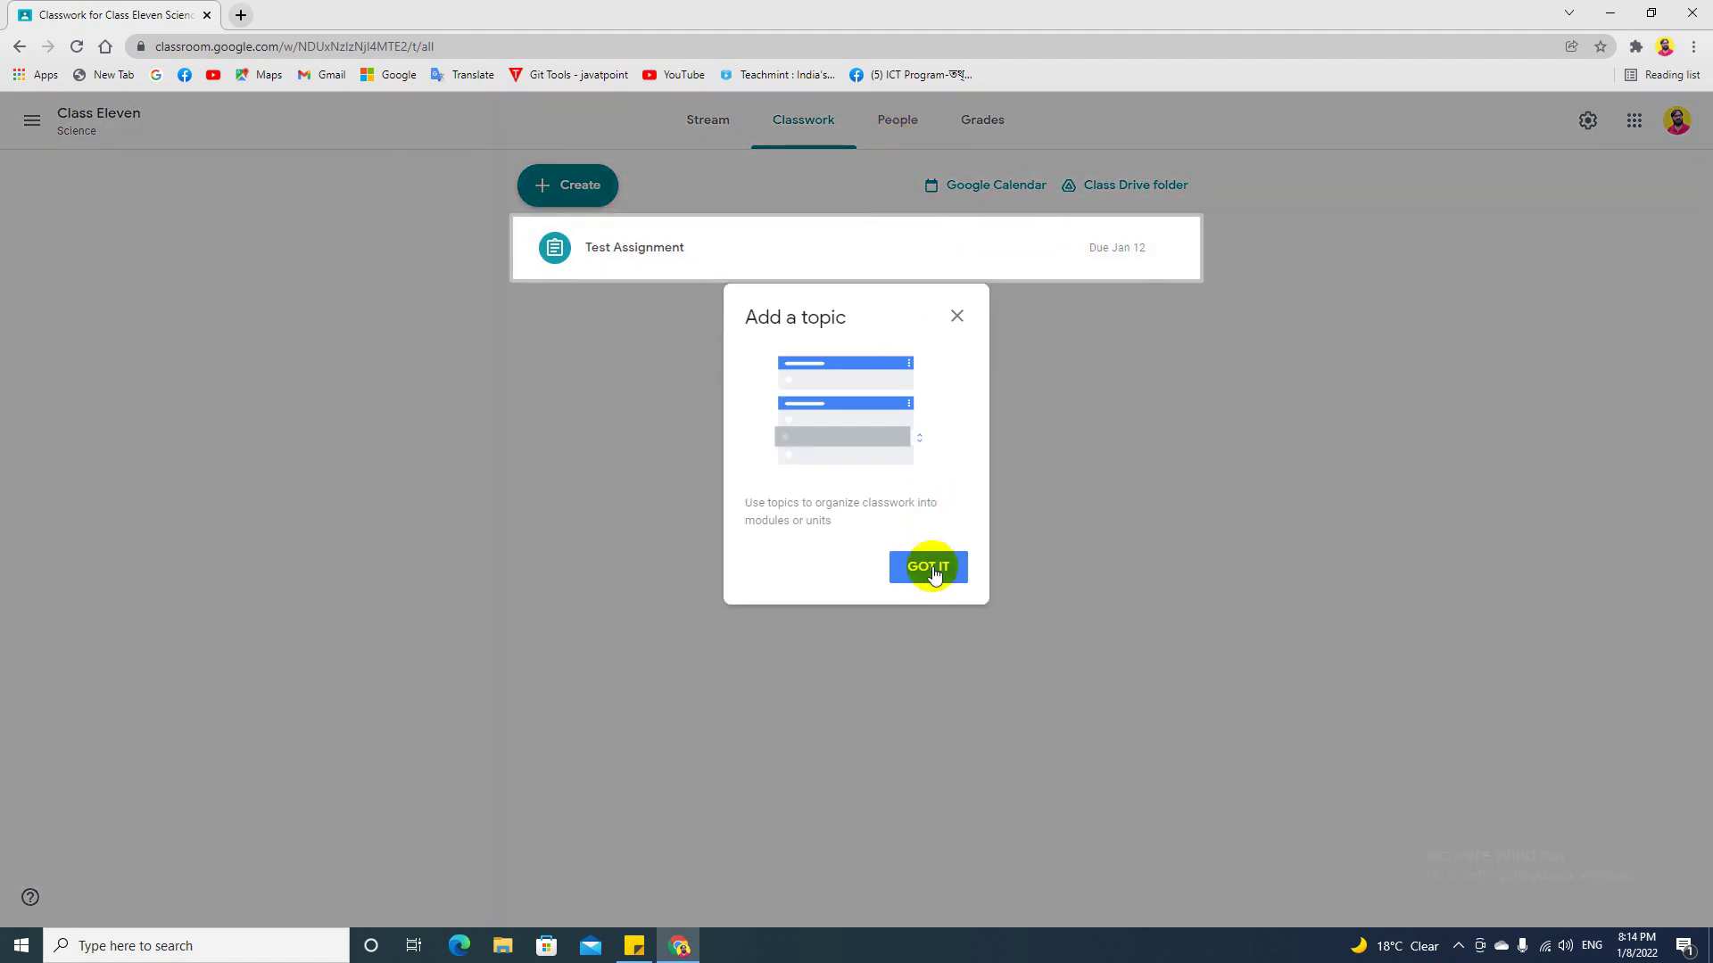
click(931, 569)
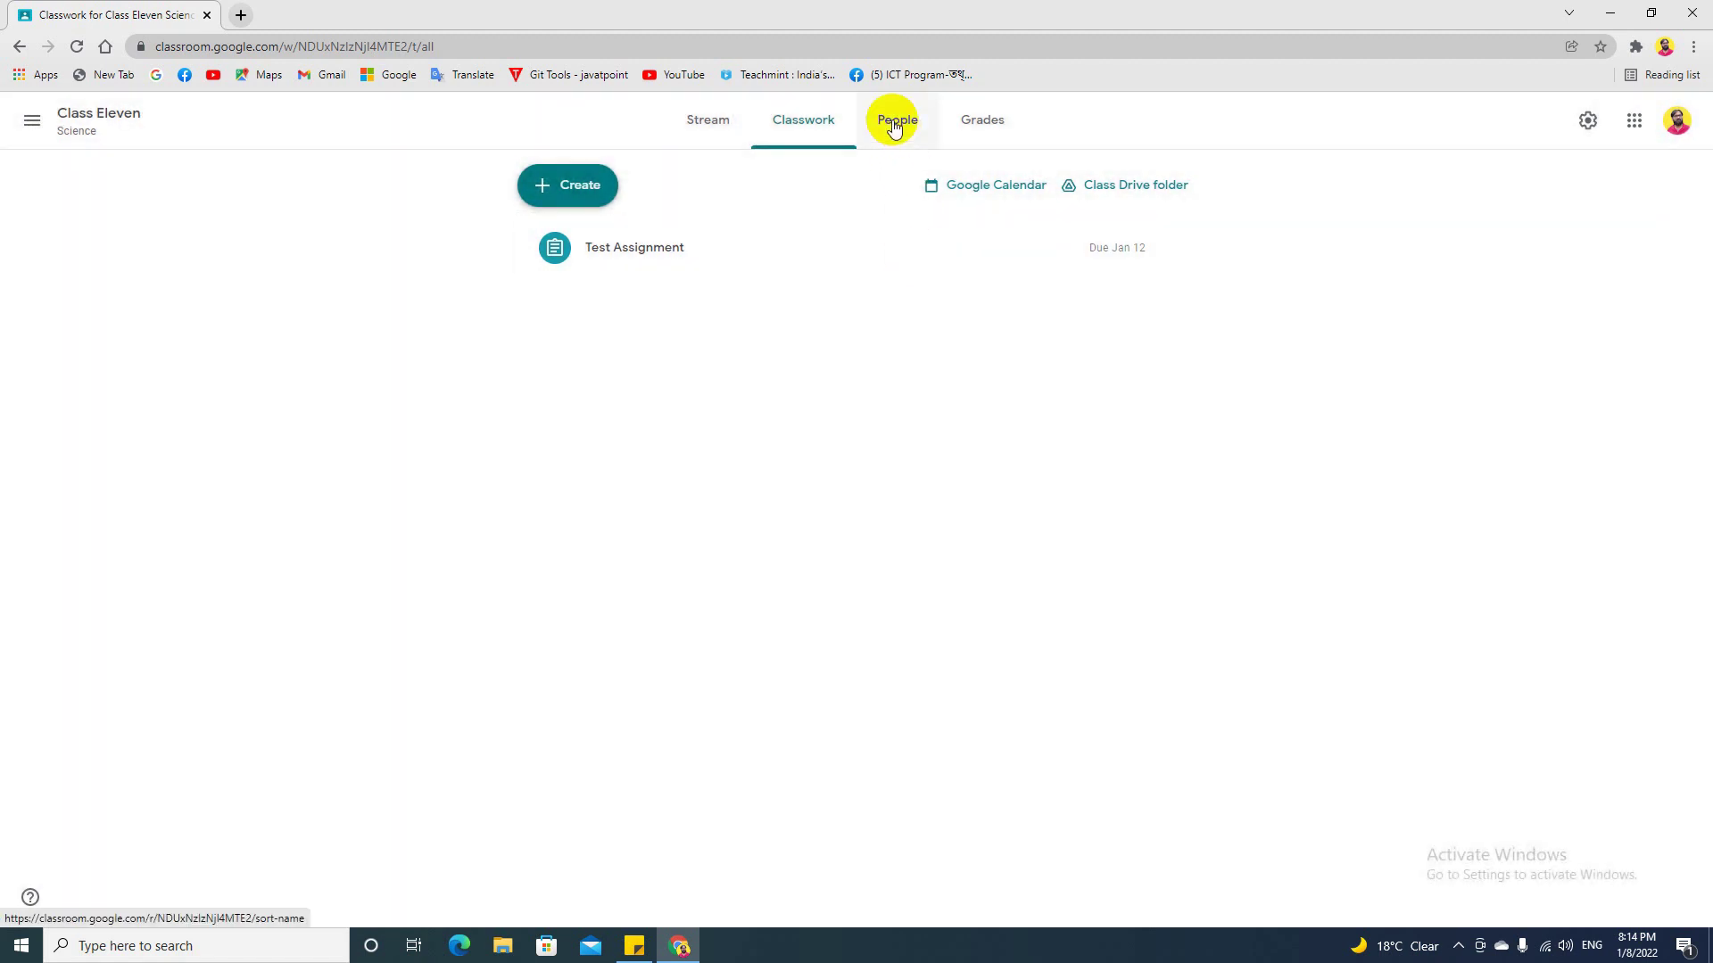
Step: Prepare a student invitation on Class Eleven's people page by searching "sk" and selecting the suggested student's e-mail, and cancel the invitation
click(894, 125)
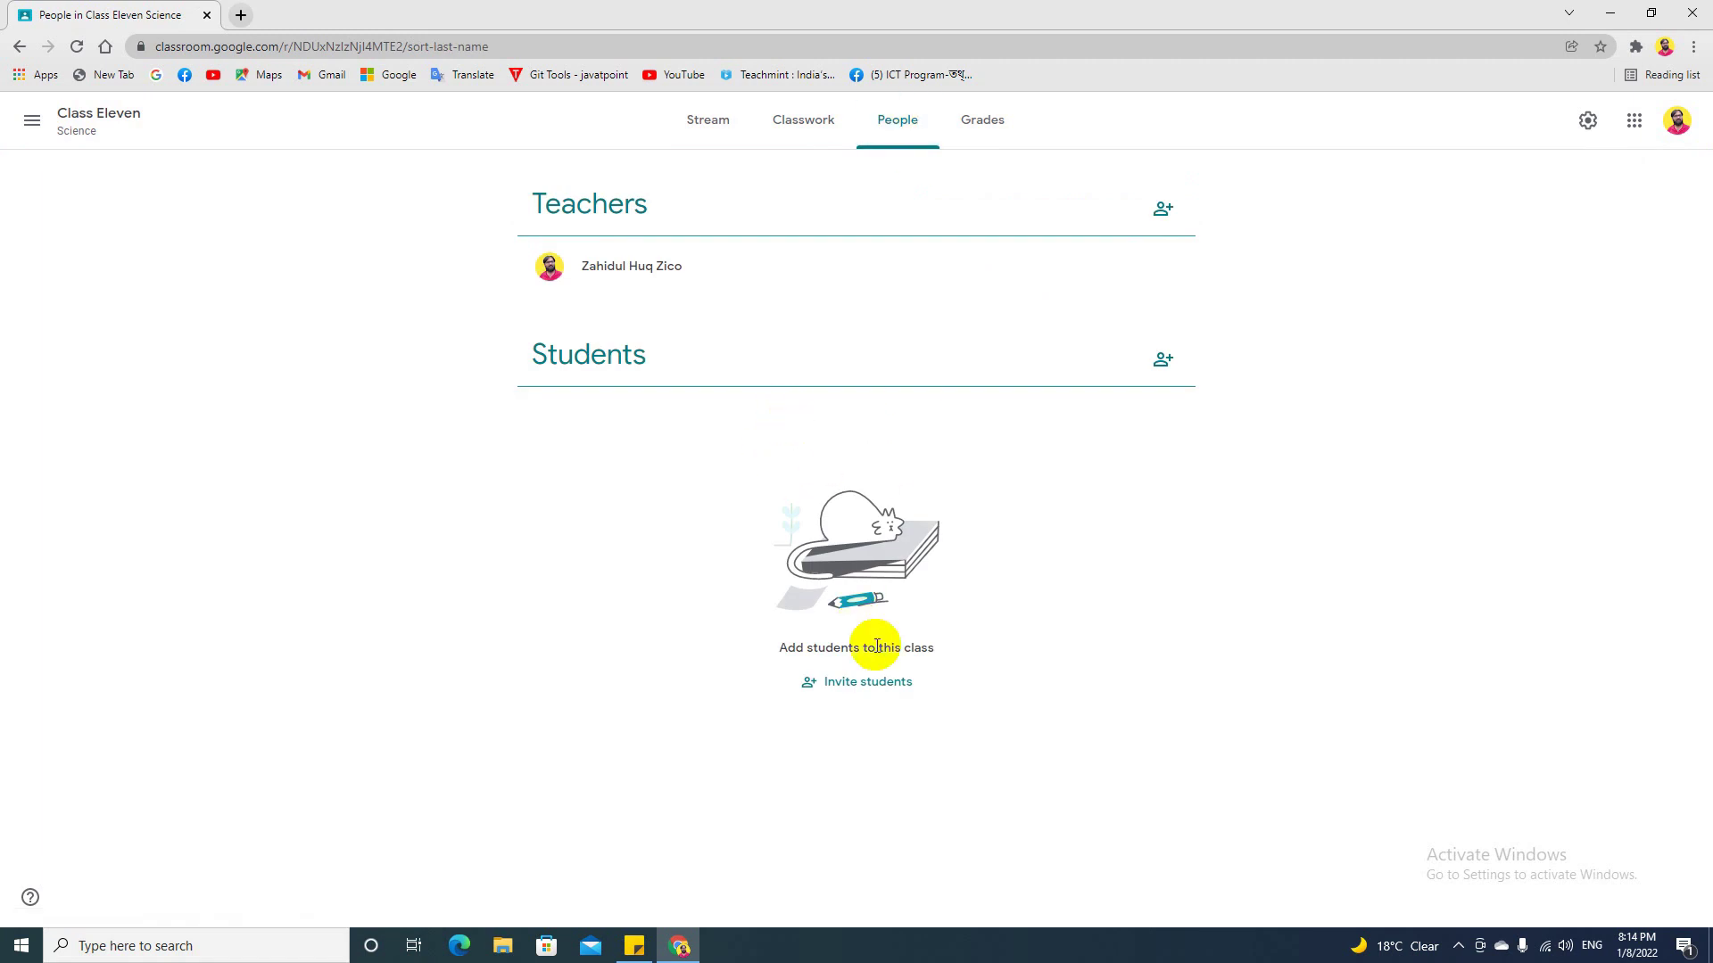
click(1164, 361)
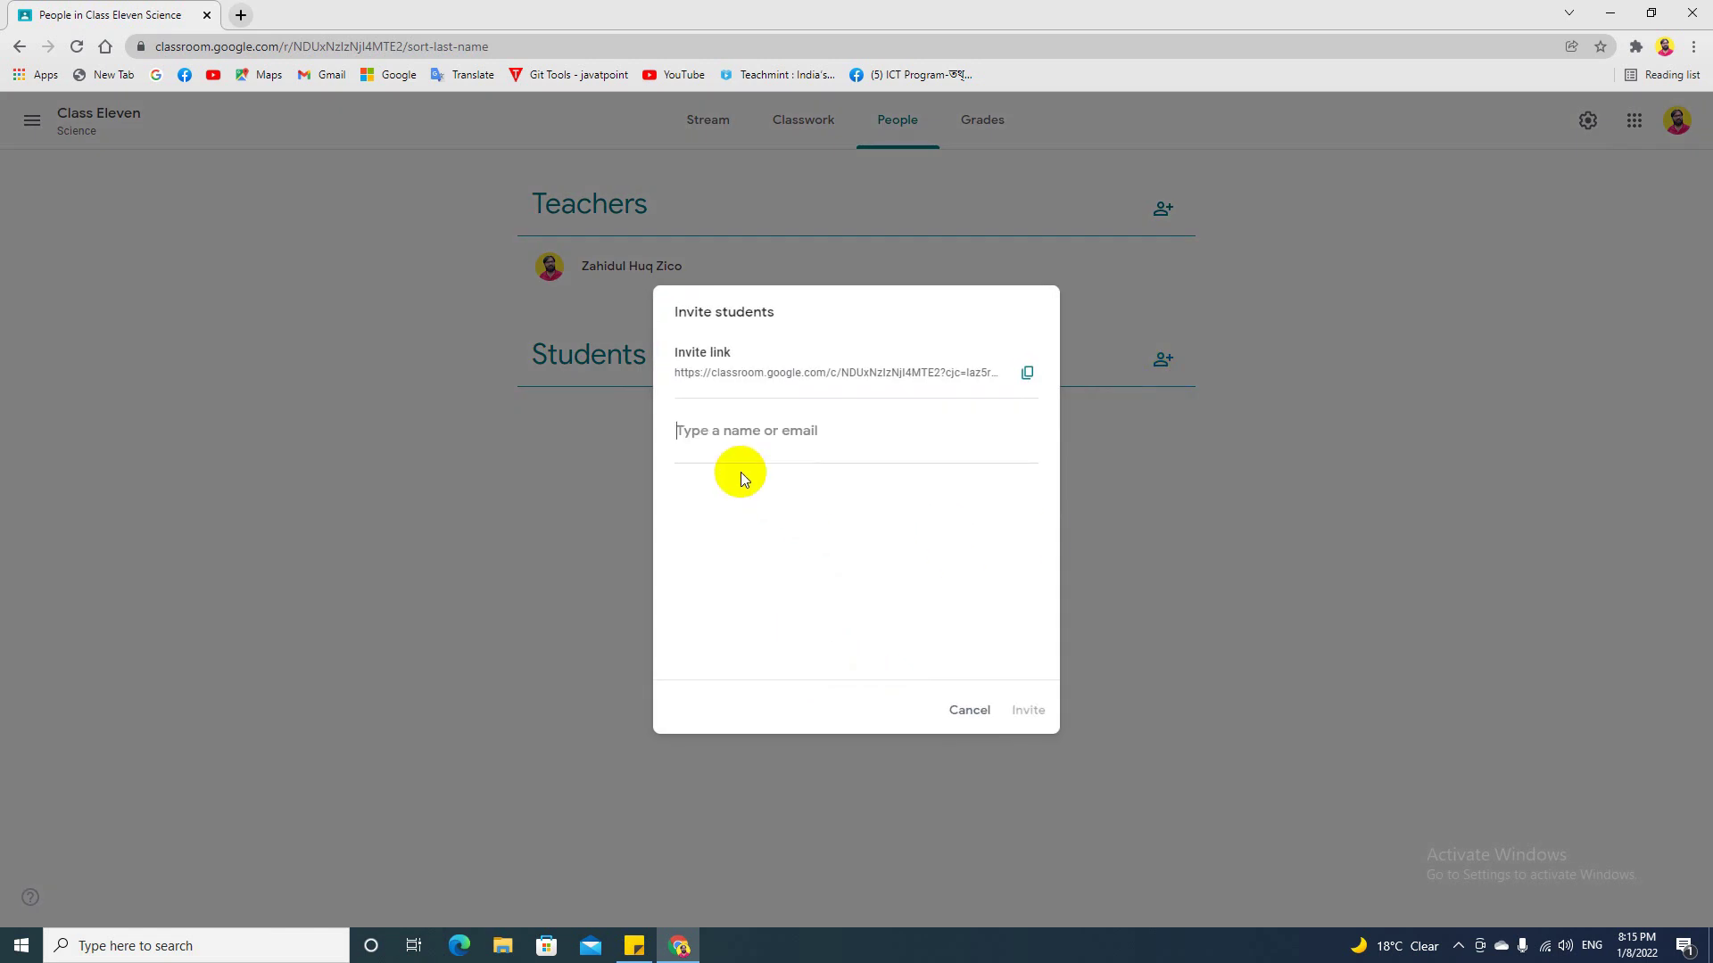
text(sk)
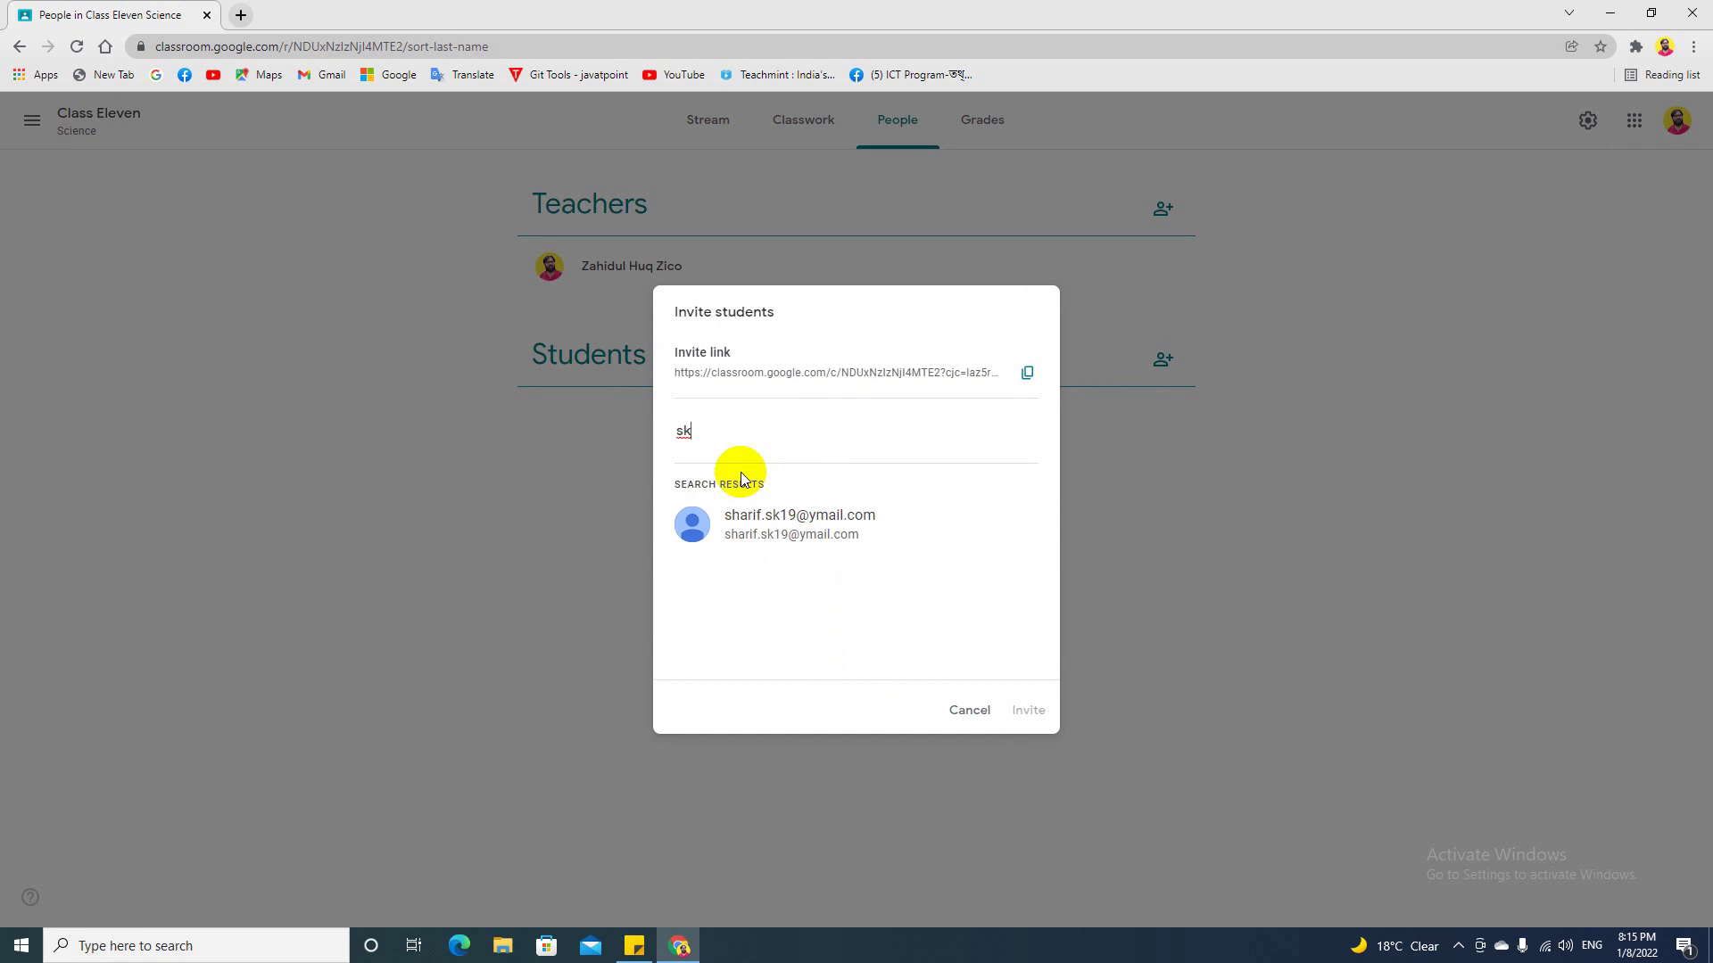
click(750, 523)
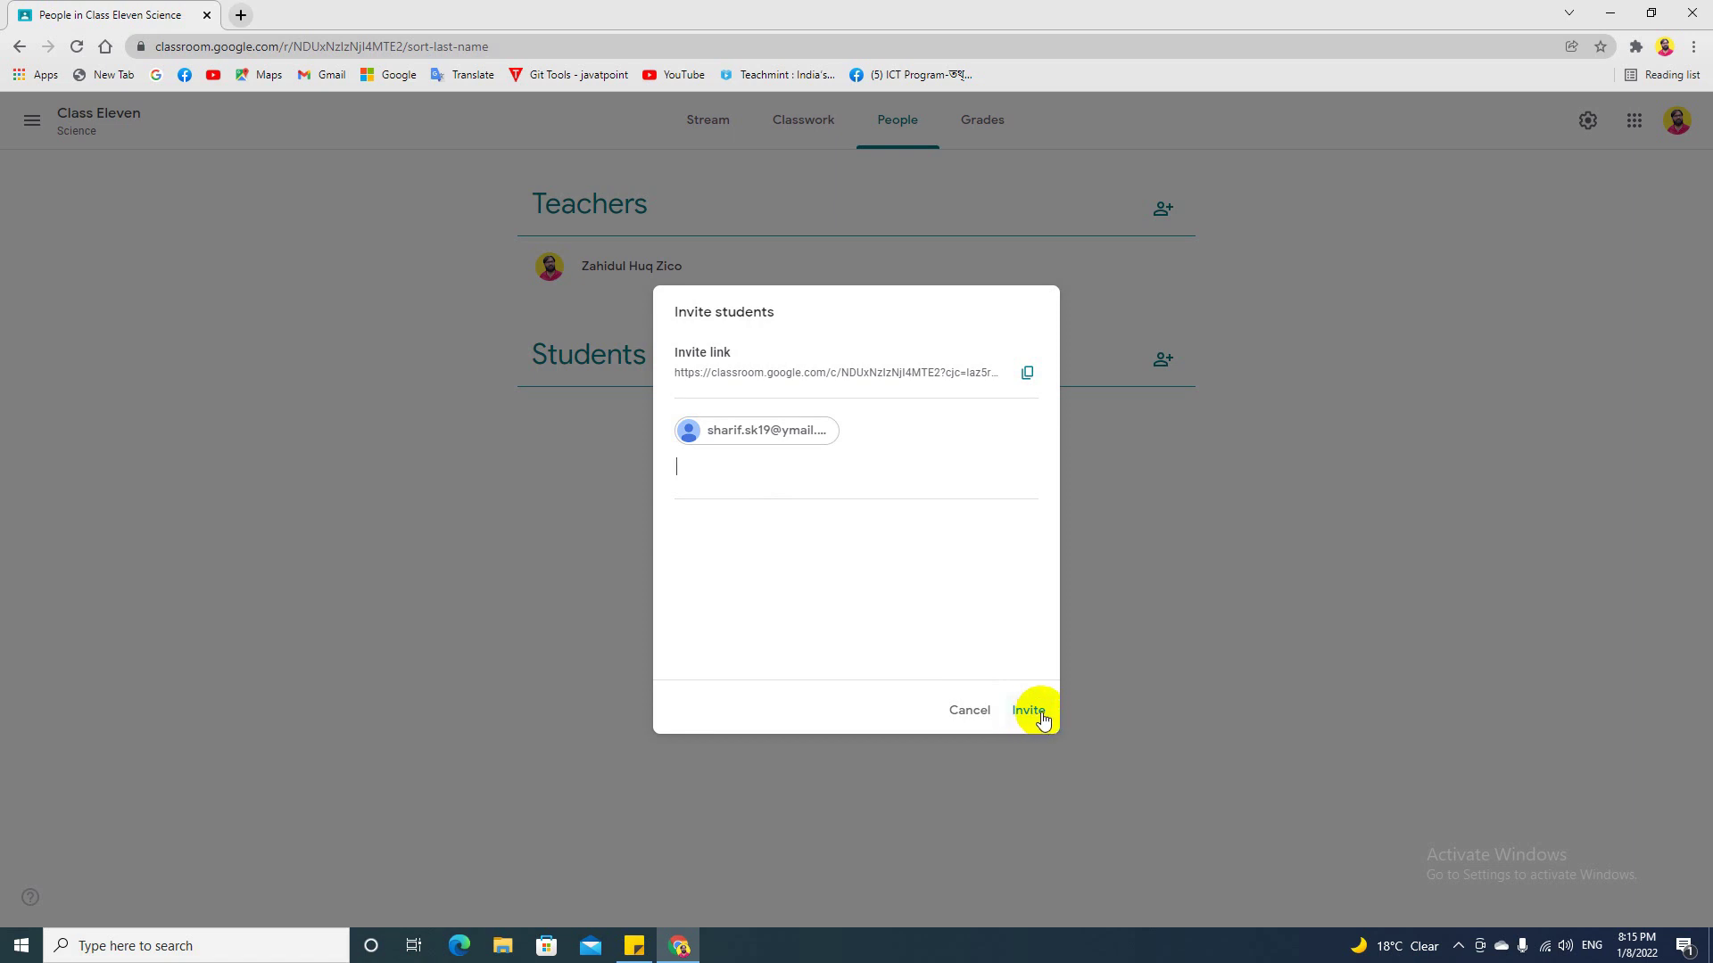
click(970, 710)
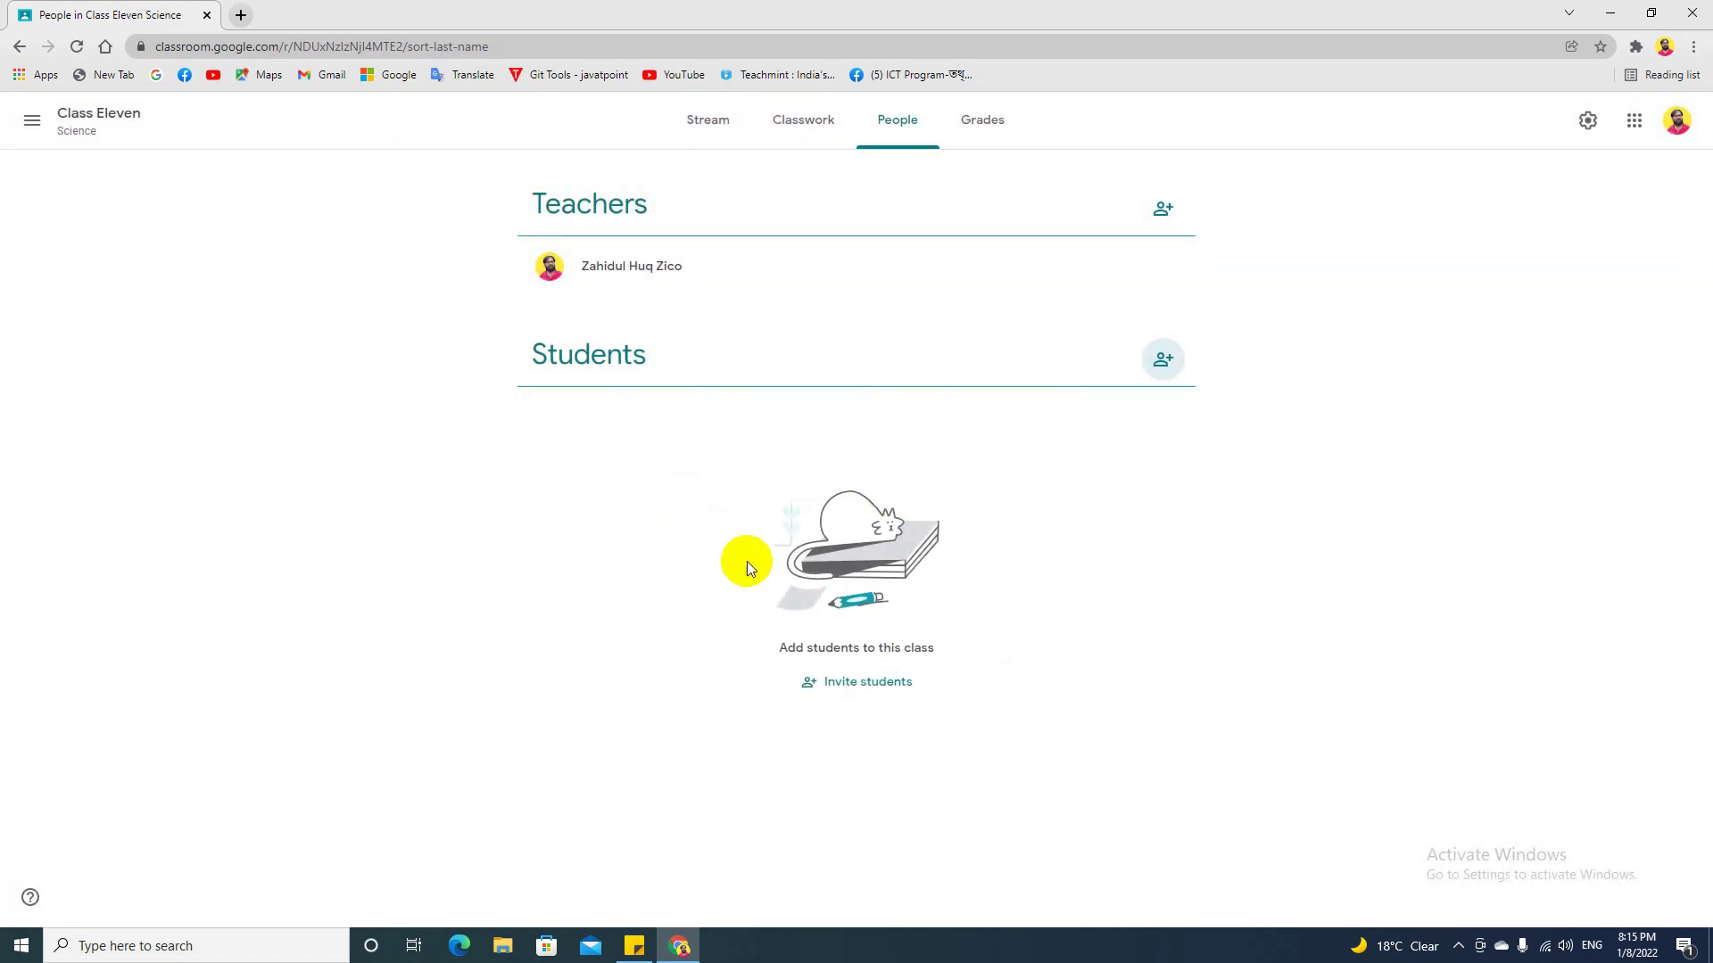
Step: Look through Class Eleven's grades, people and classwork pages and return to the class stream
click(982, 123)
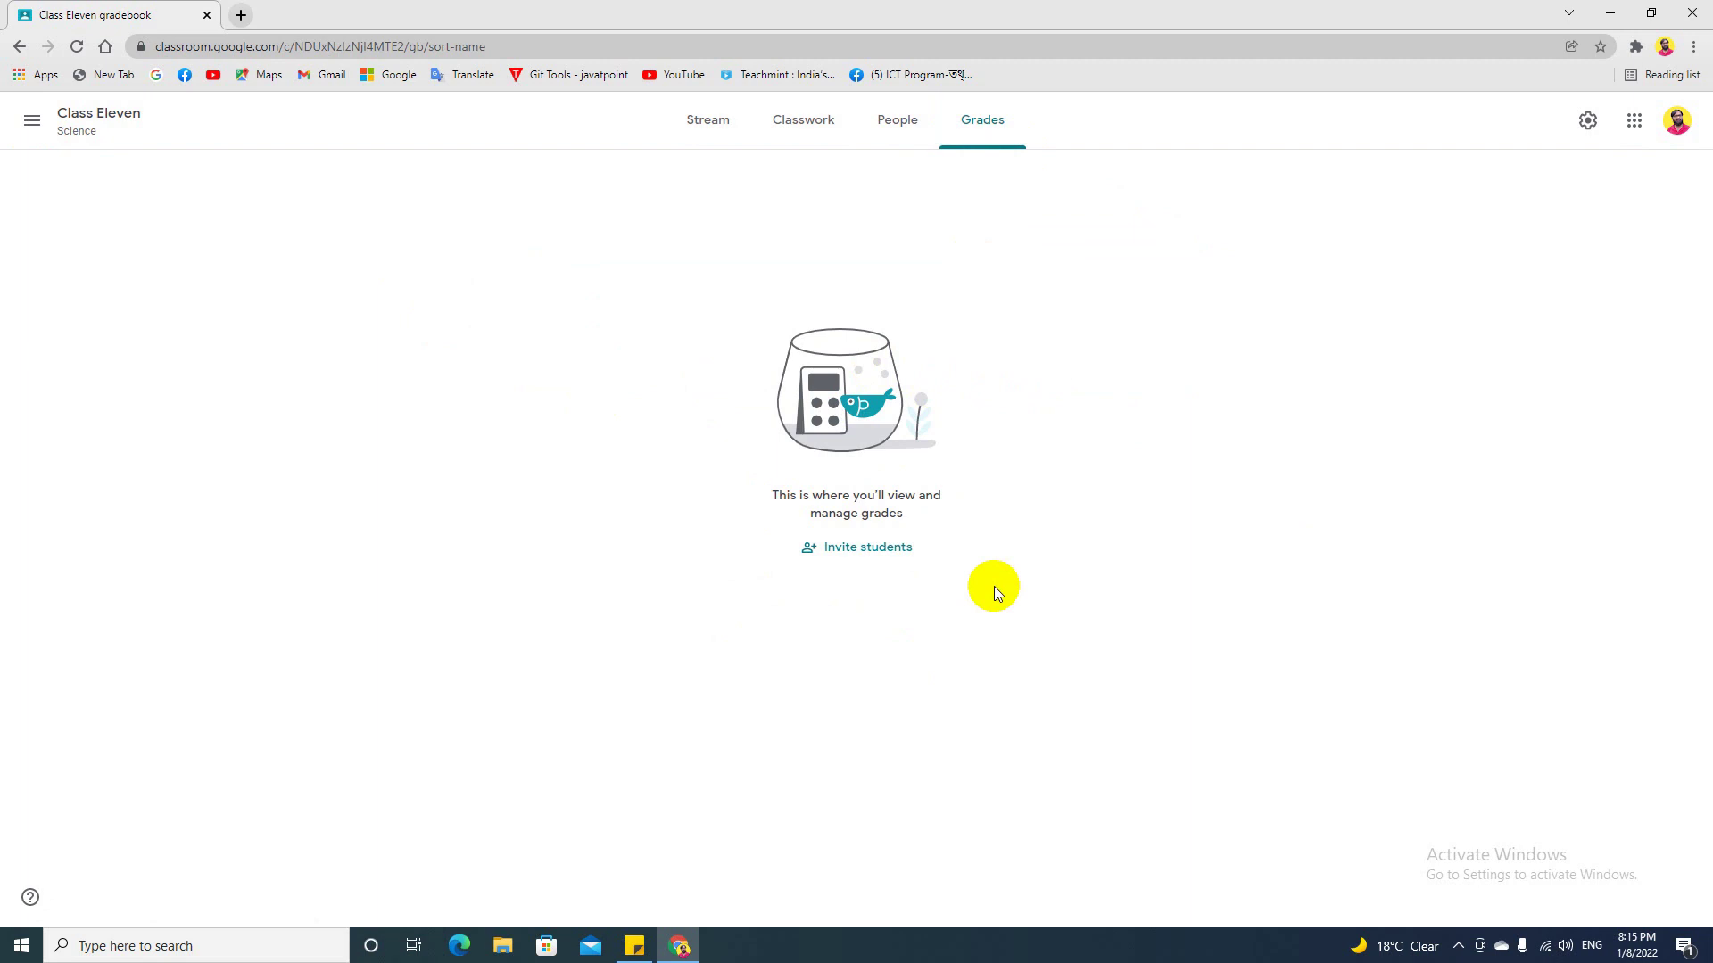
click(905, 125)
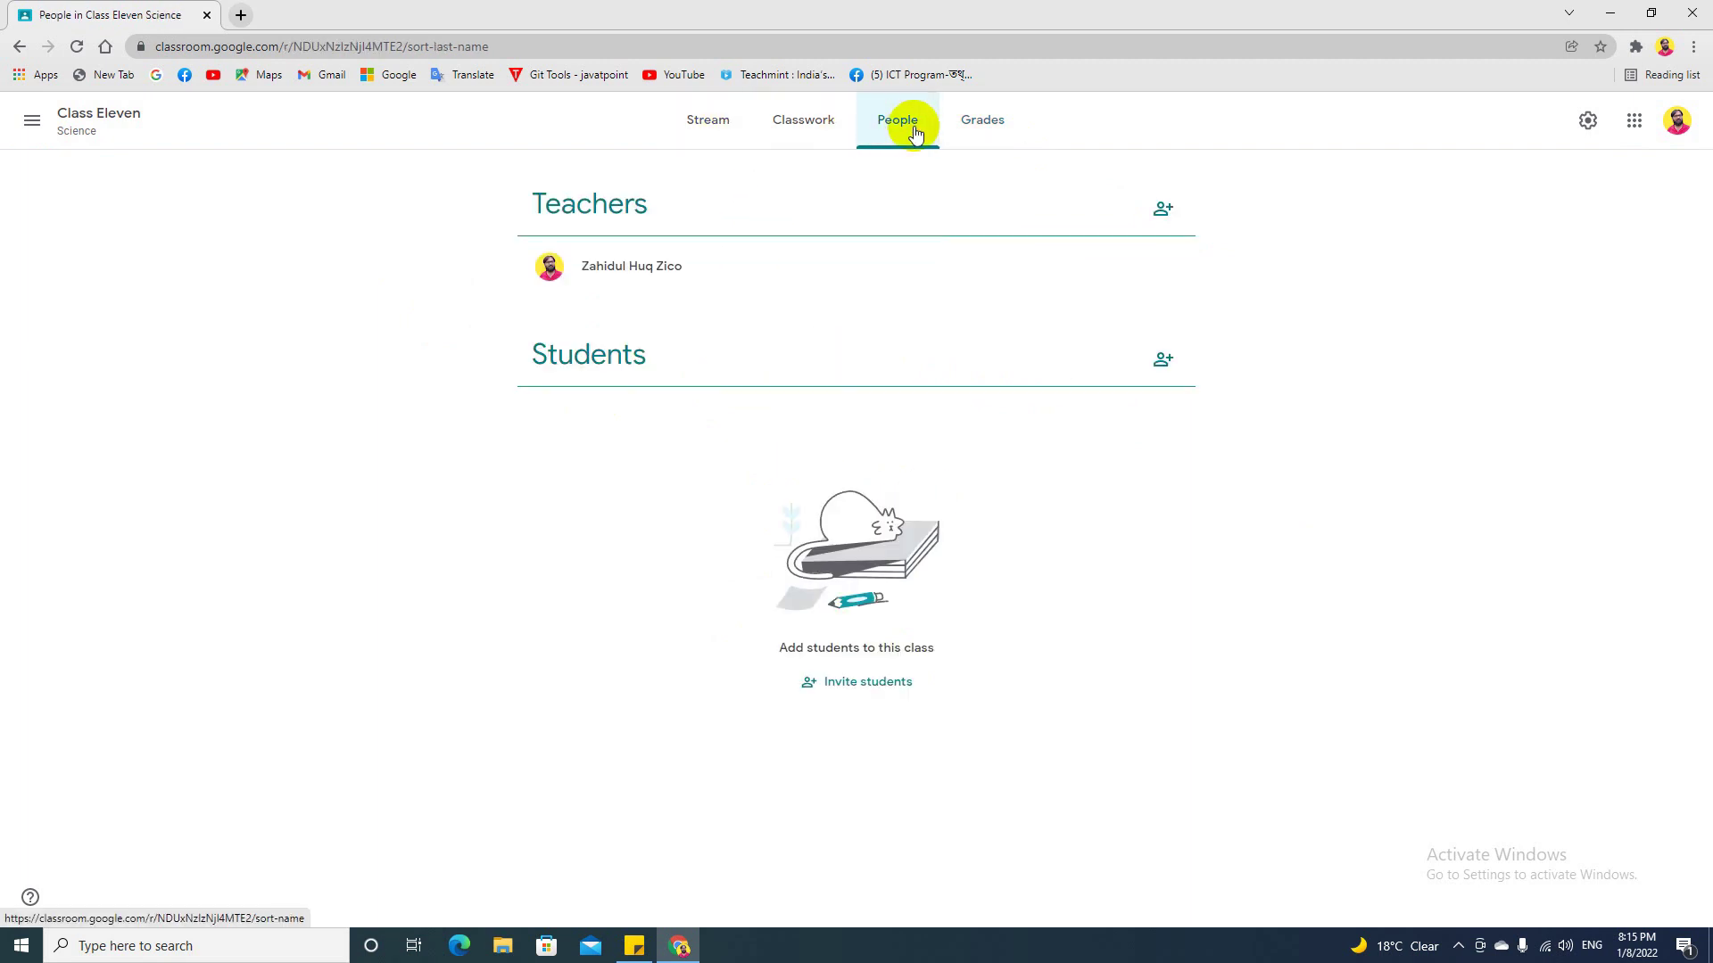
click(797, 139)
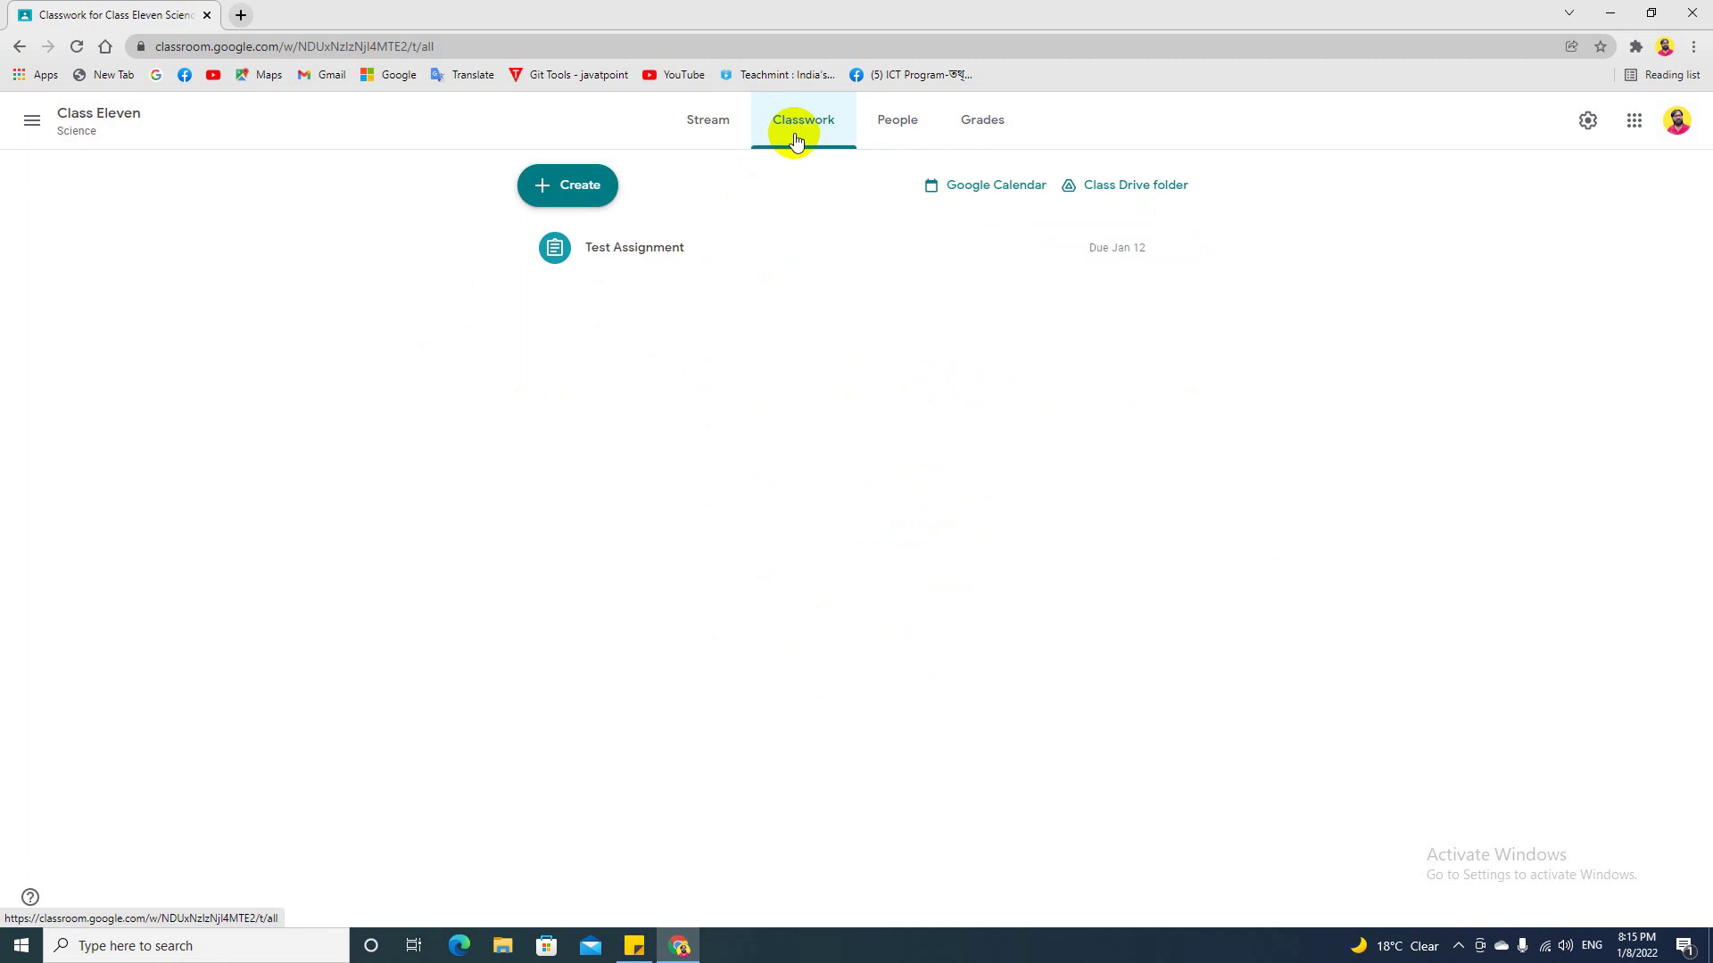
click(705, 120)
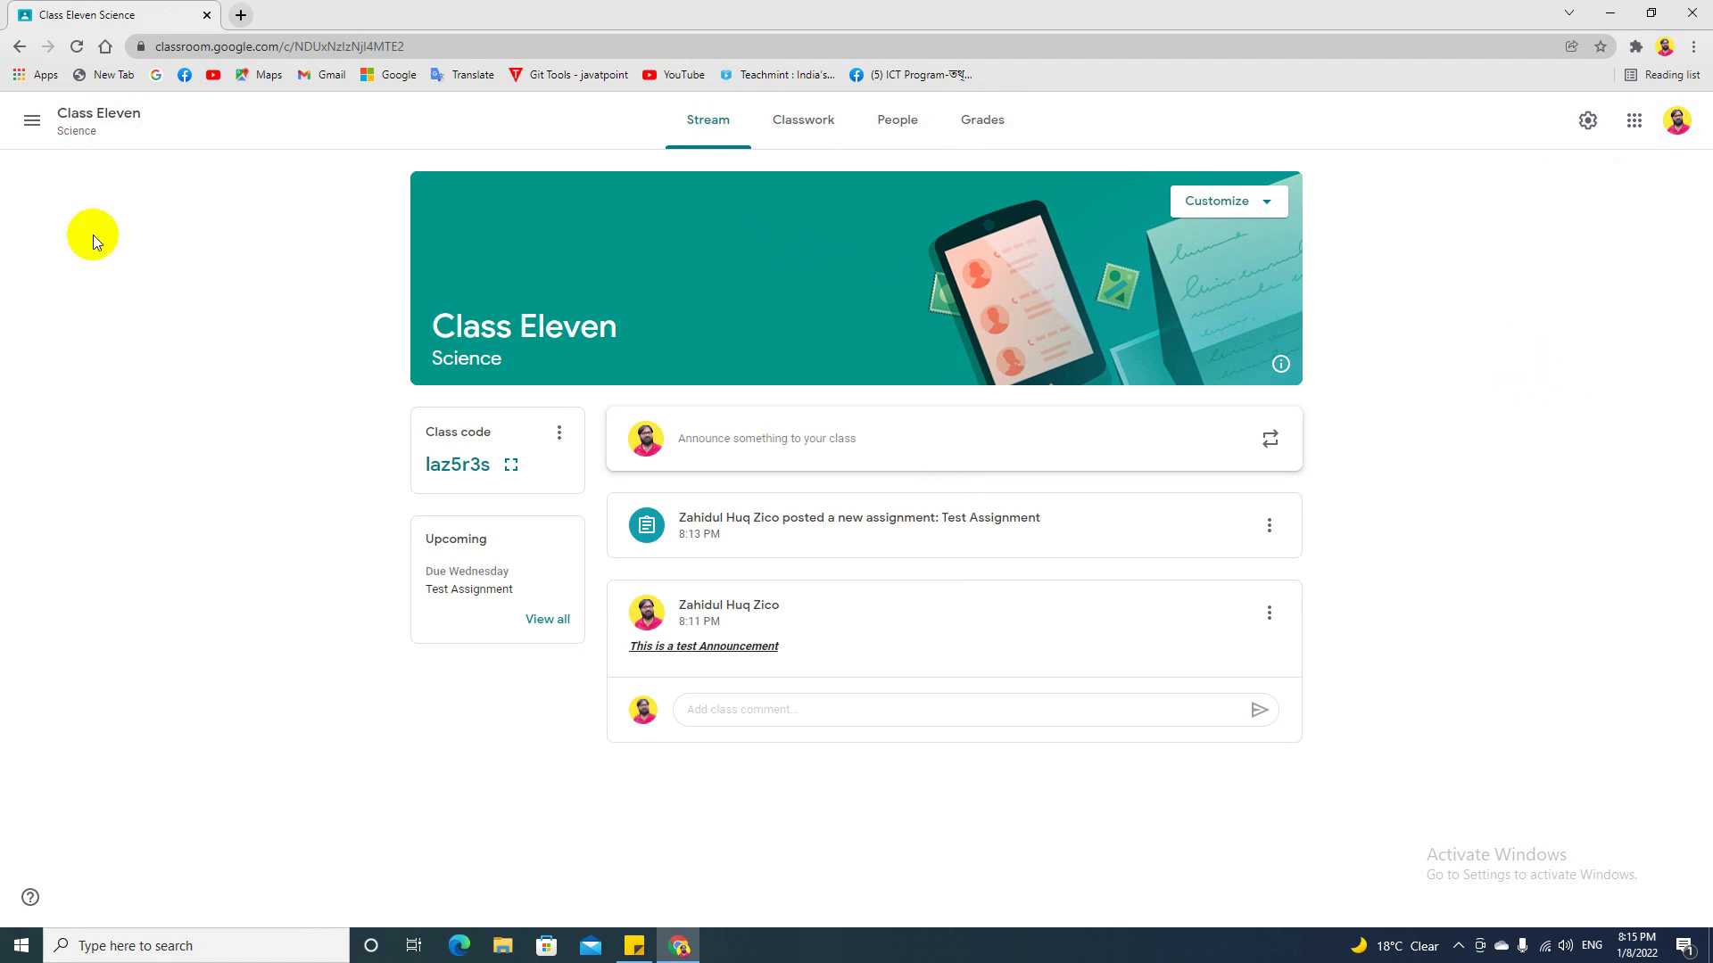
Step: Leave Class Eleven and go to the overview of all classes
click(19, 47)
click(19, 46)
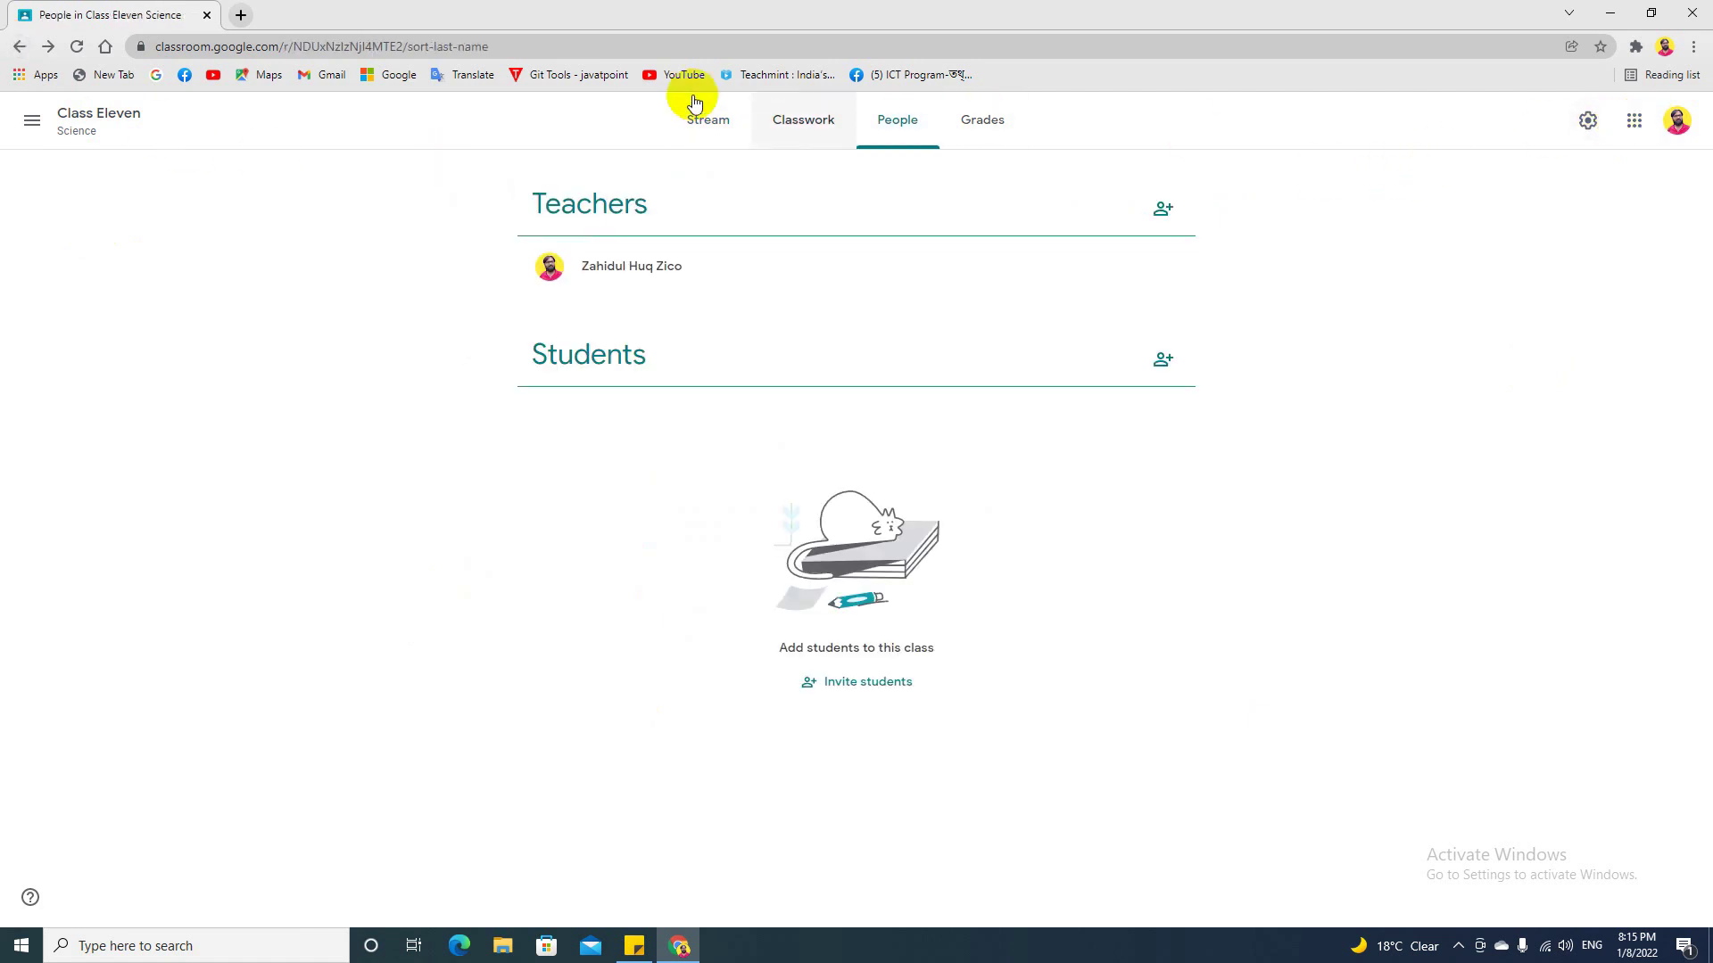
click(35, 123)
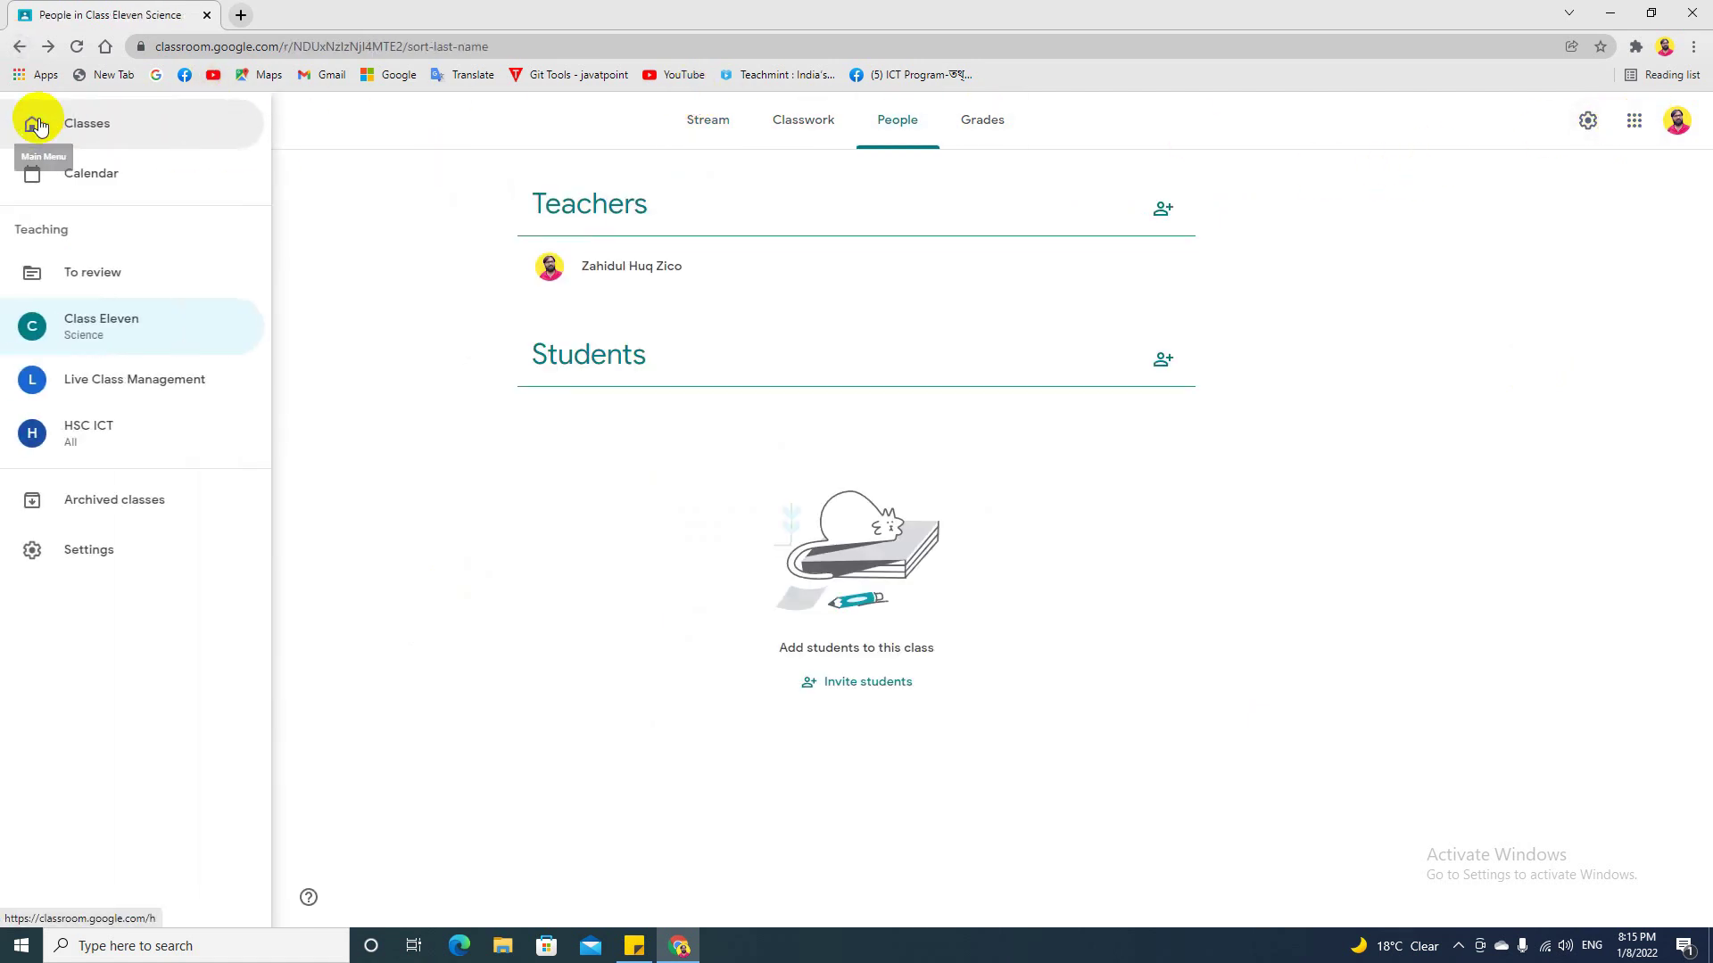
click(105, 126)
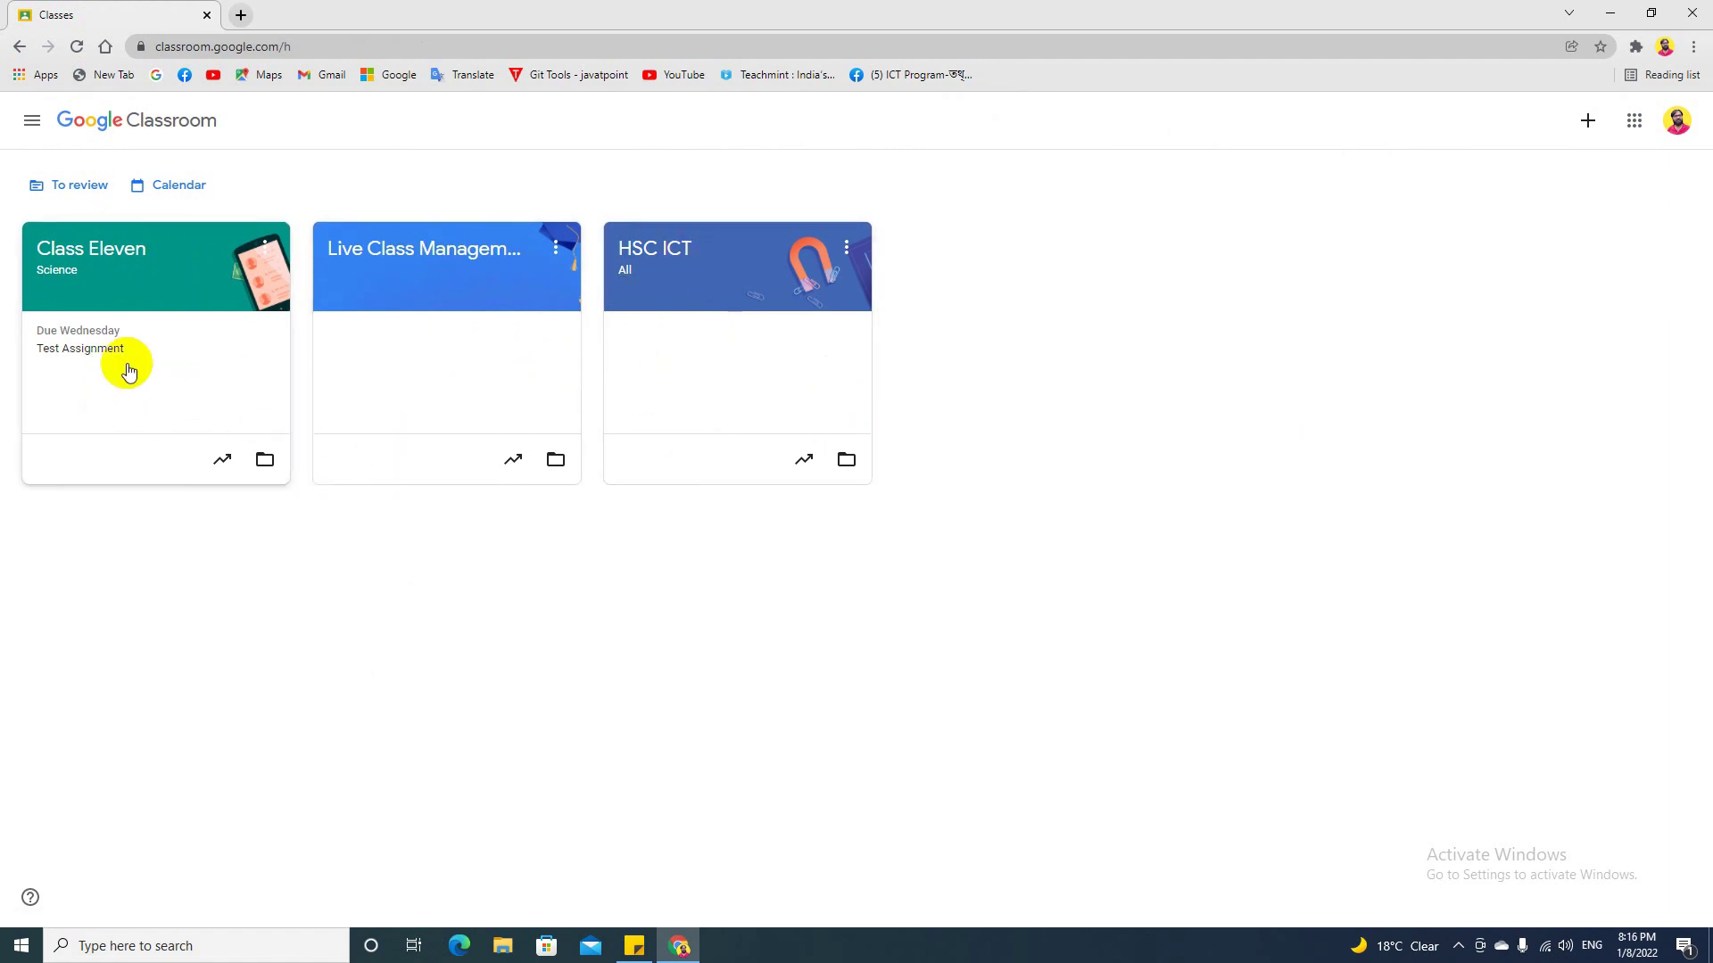
Step: View the streams of Class Eleven and Live Class Management from the classes overview, and return to the overview
click(172, 281)
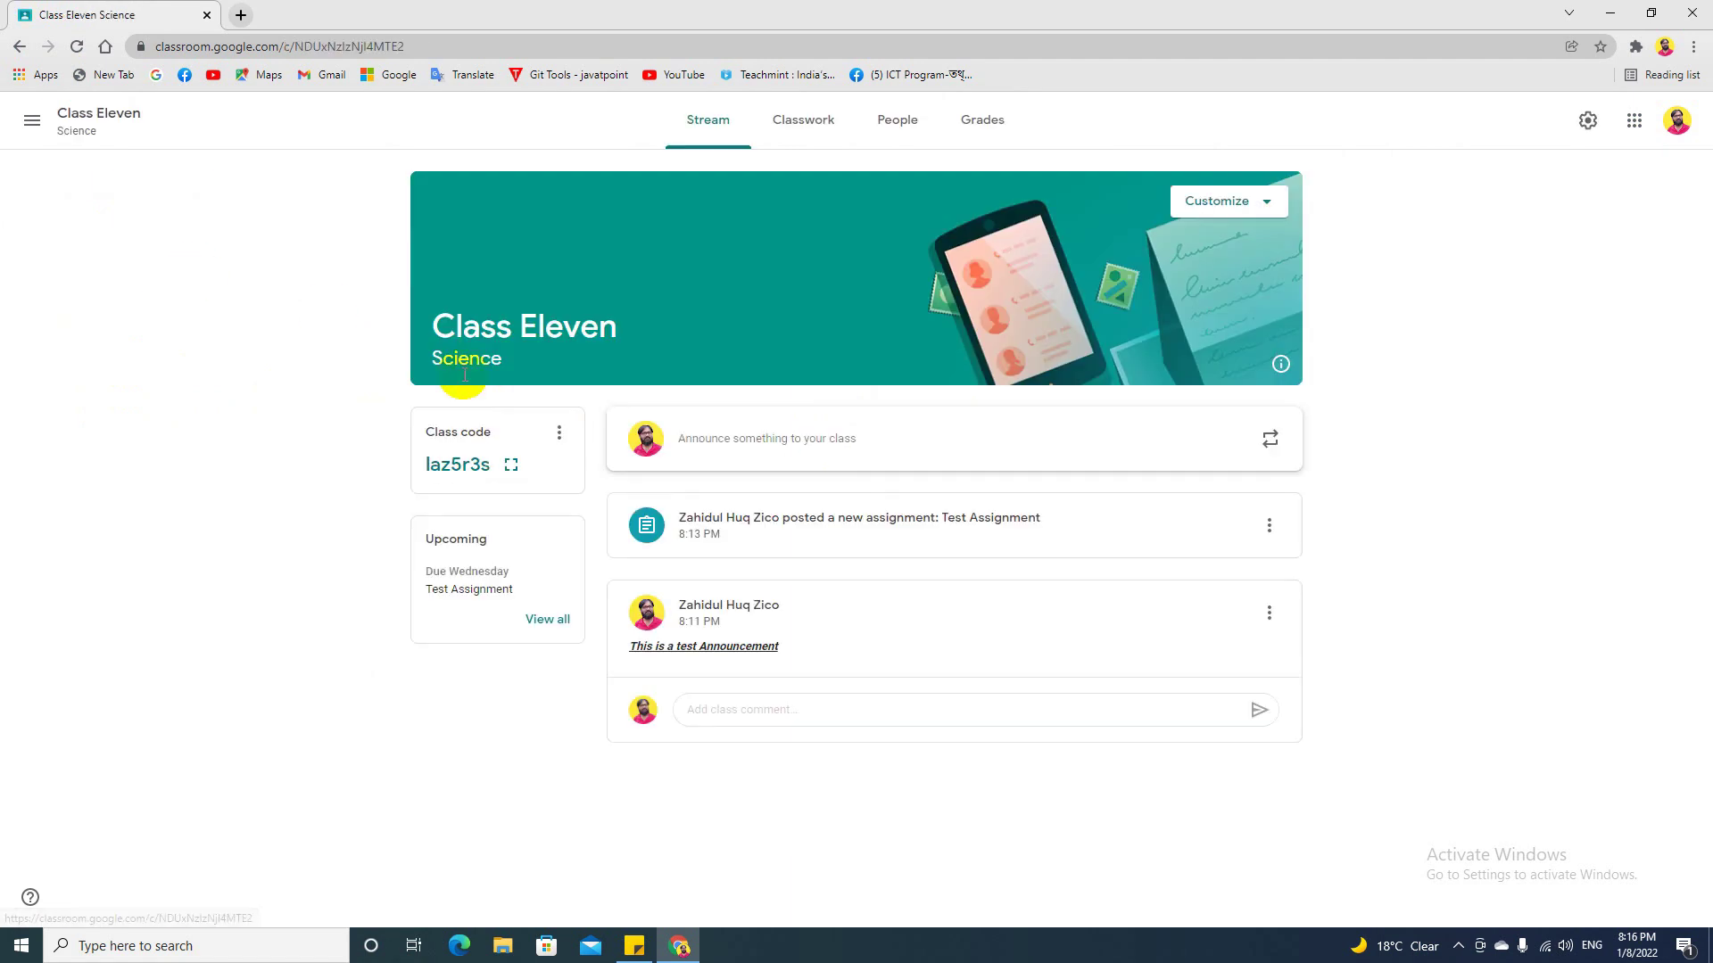
click(23, 50)
click(451, 278)
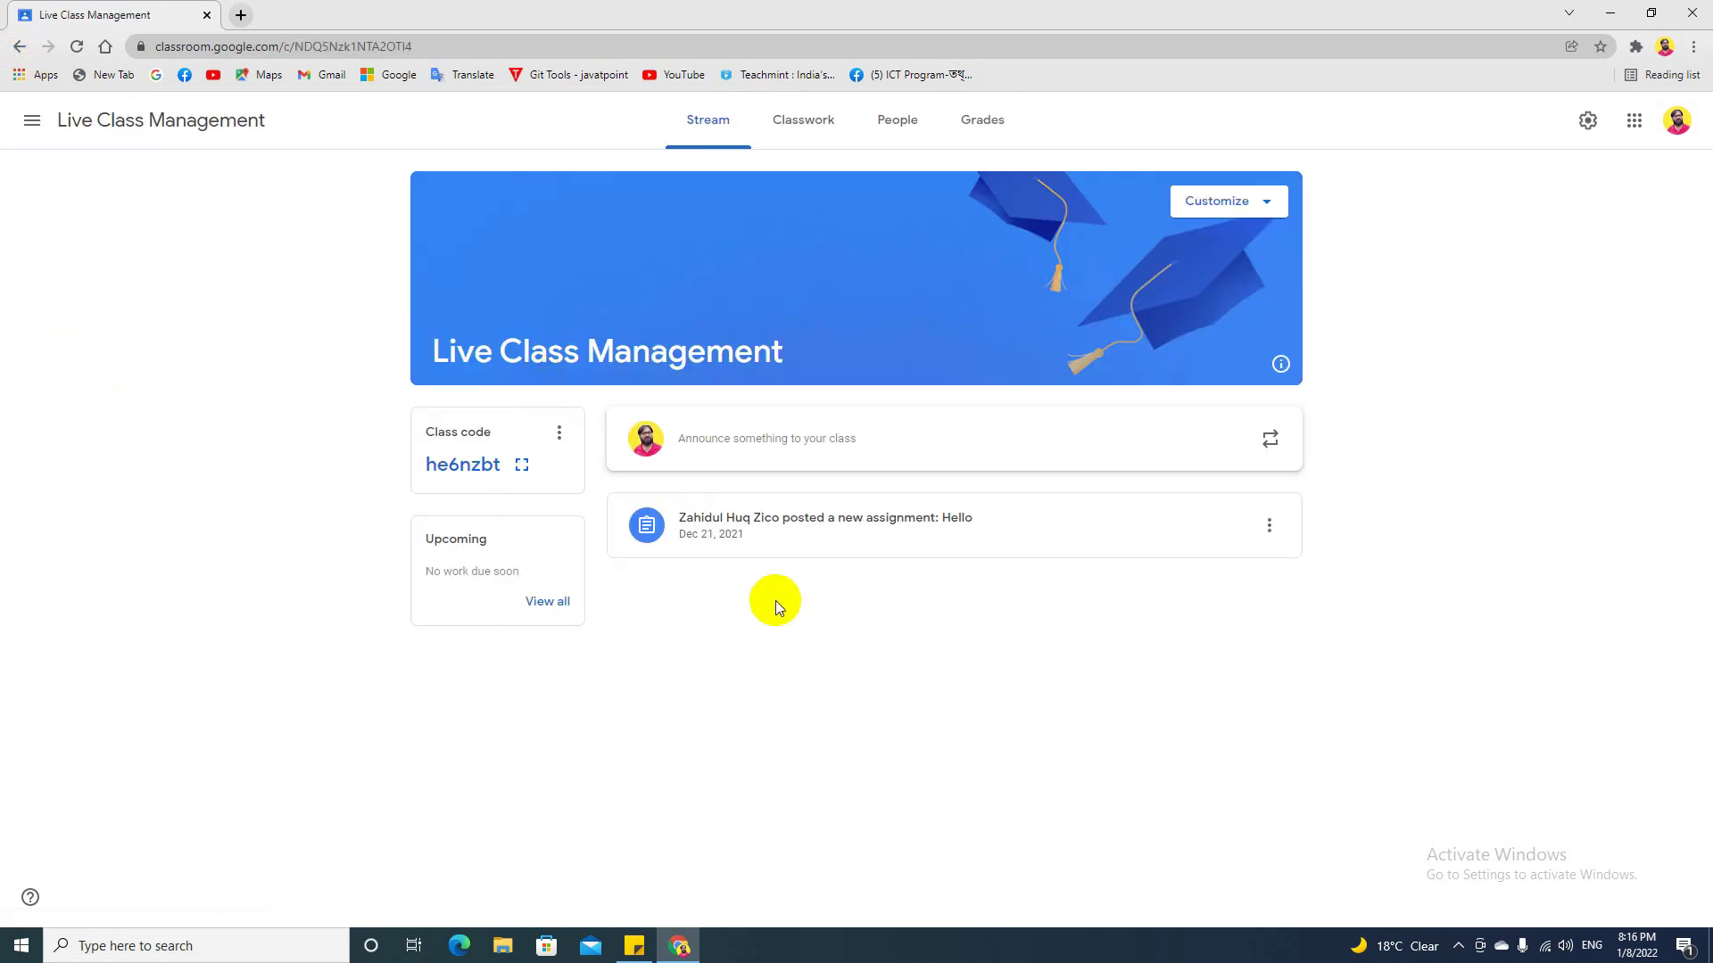
click(19, 46)
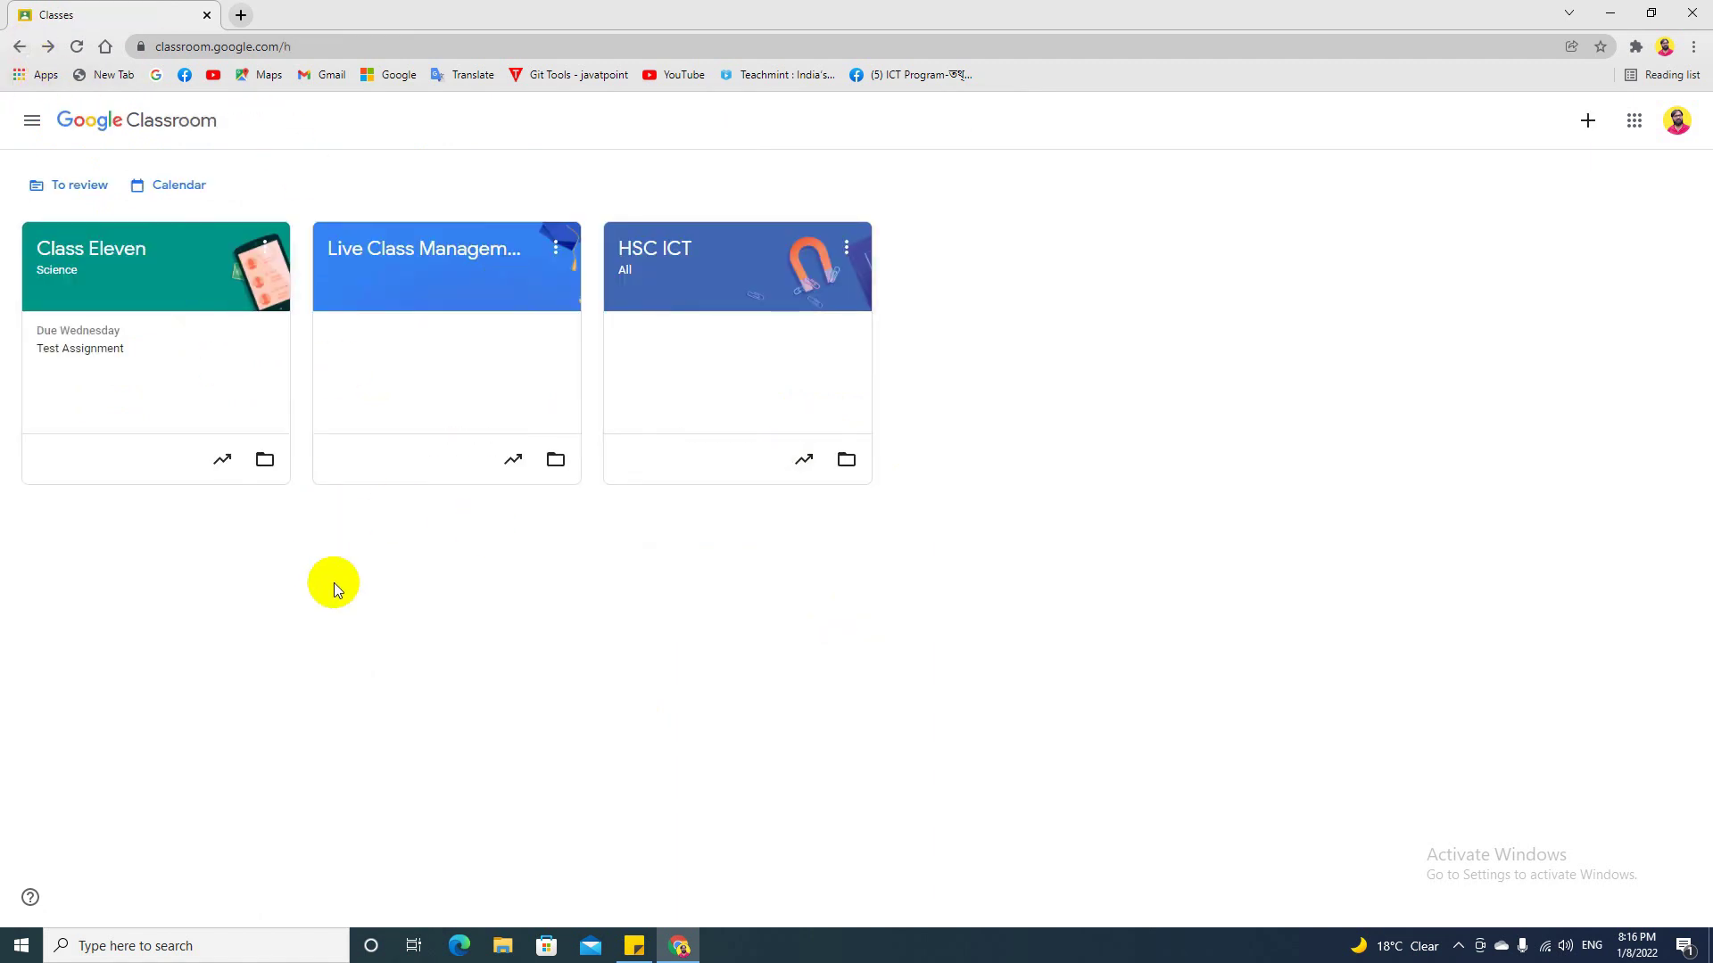